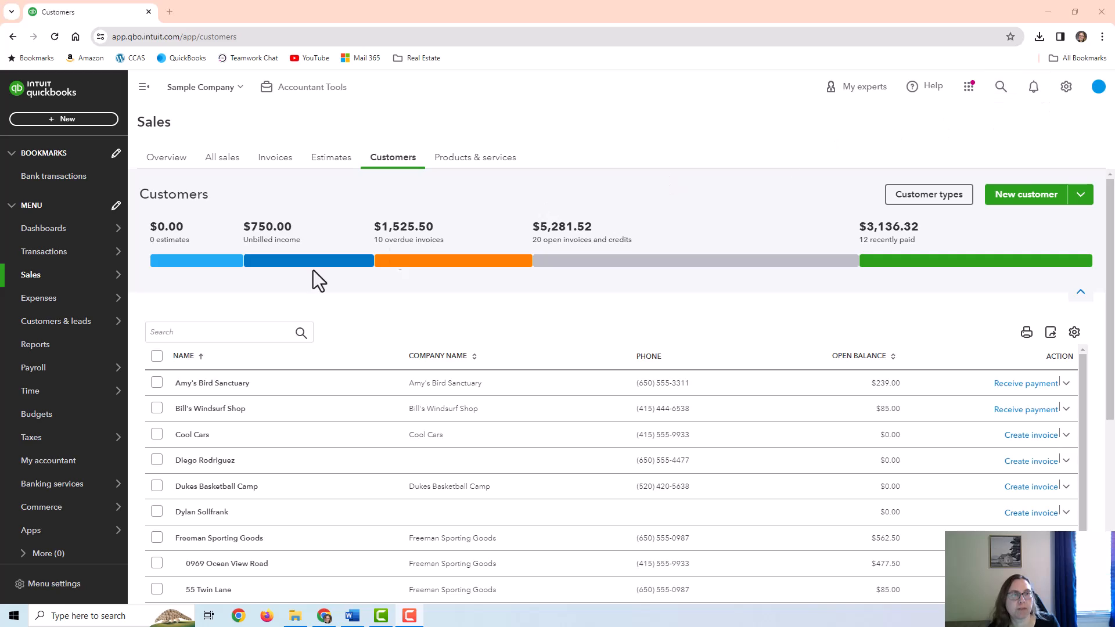
Open the Chart of accounts, browse down through the income accounts, then return to the top
mouse_move(34, 249)
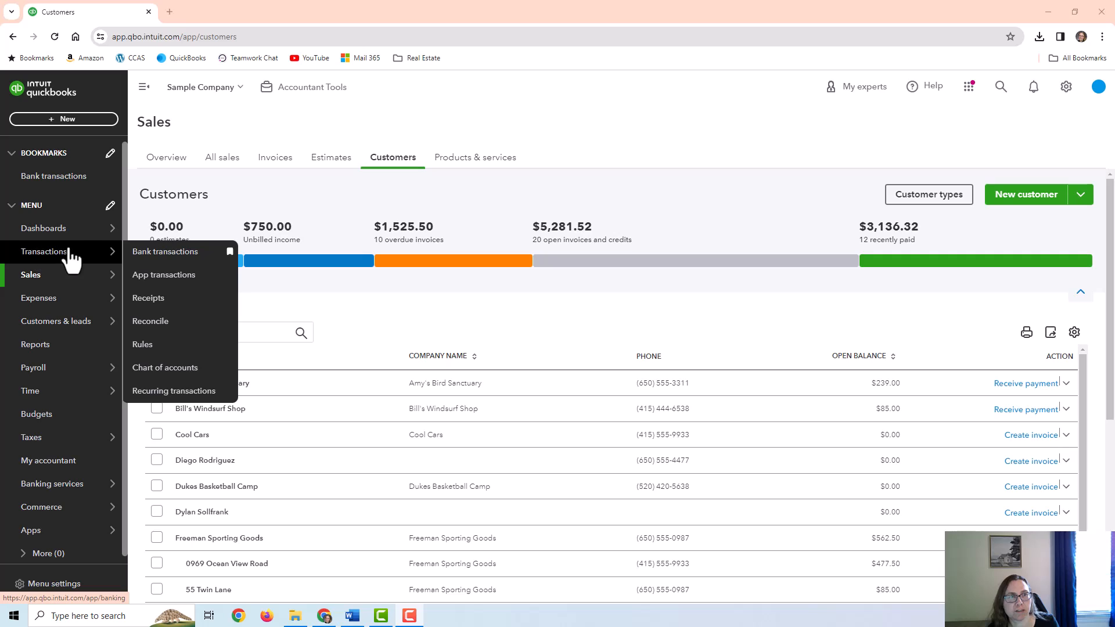
click(167, 370)
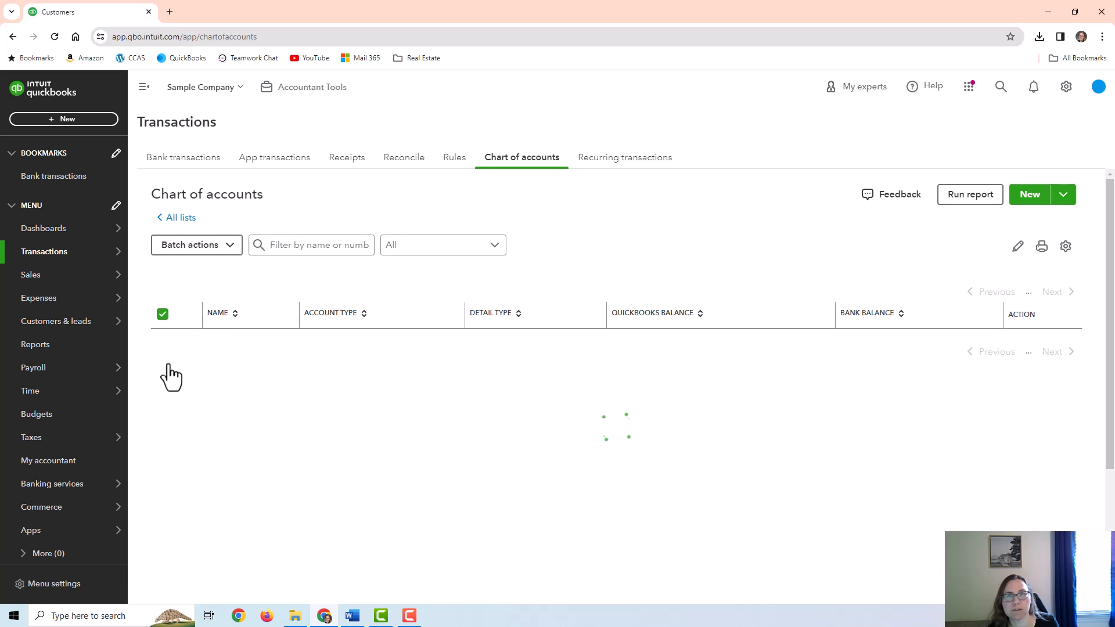
scroll(813, 333, down, 5)
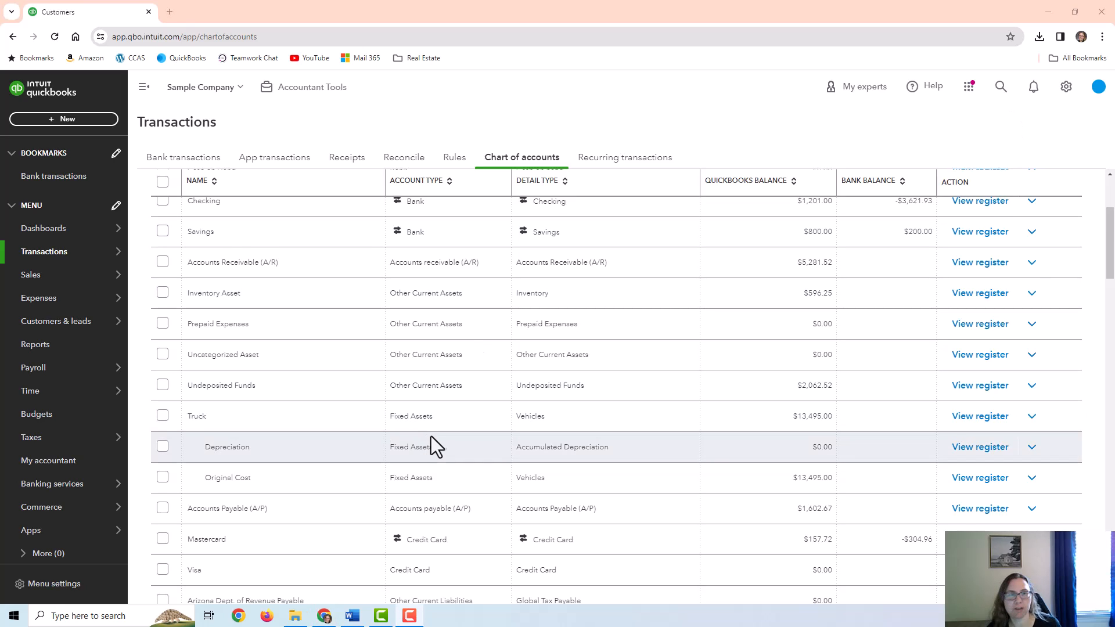
scroll(431, 437, down, 8)
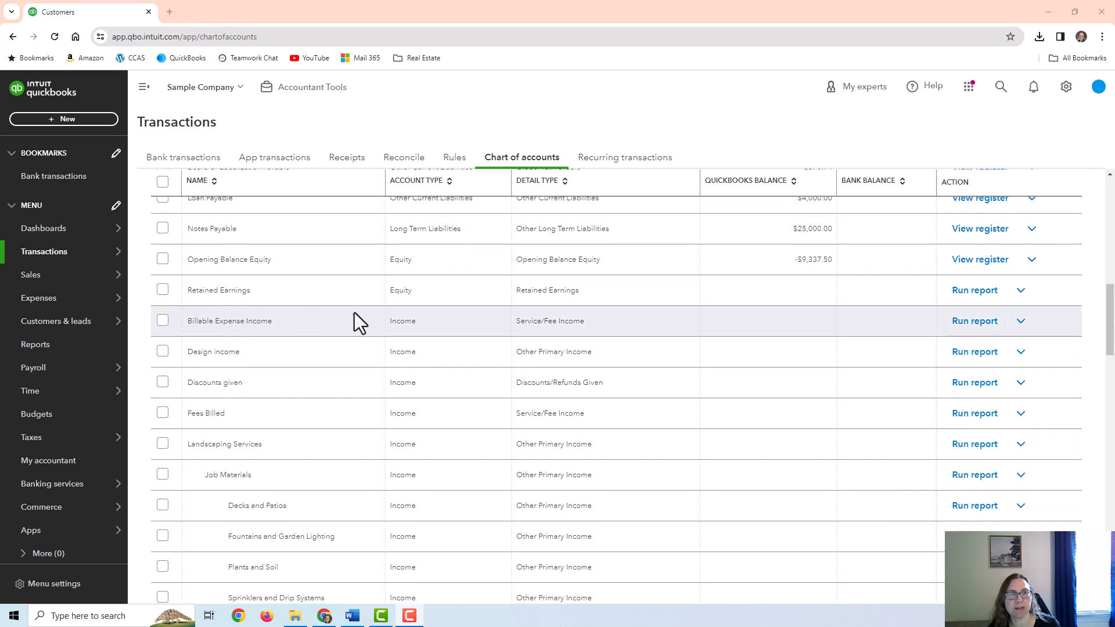
scroll(344, 389, down, 2)
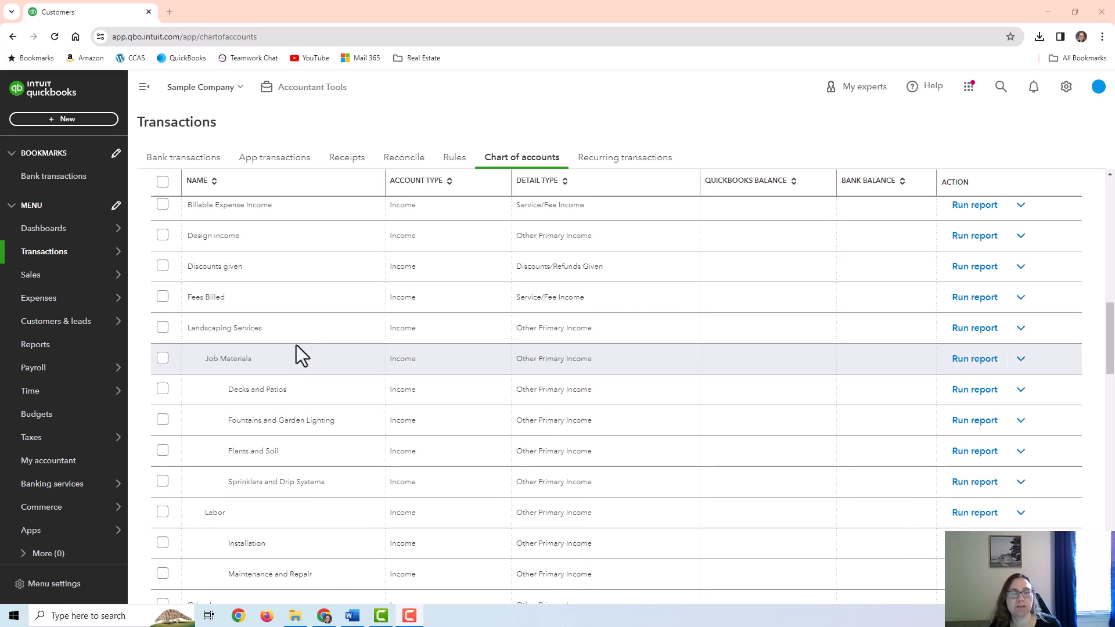
scroll(900, 398, up, 10)
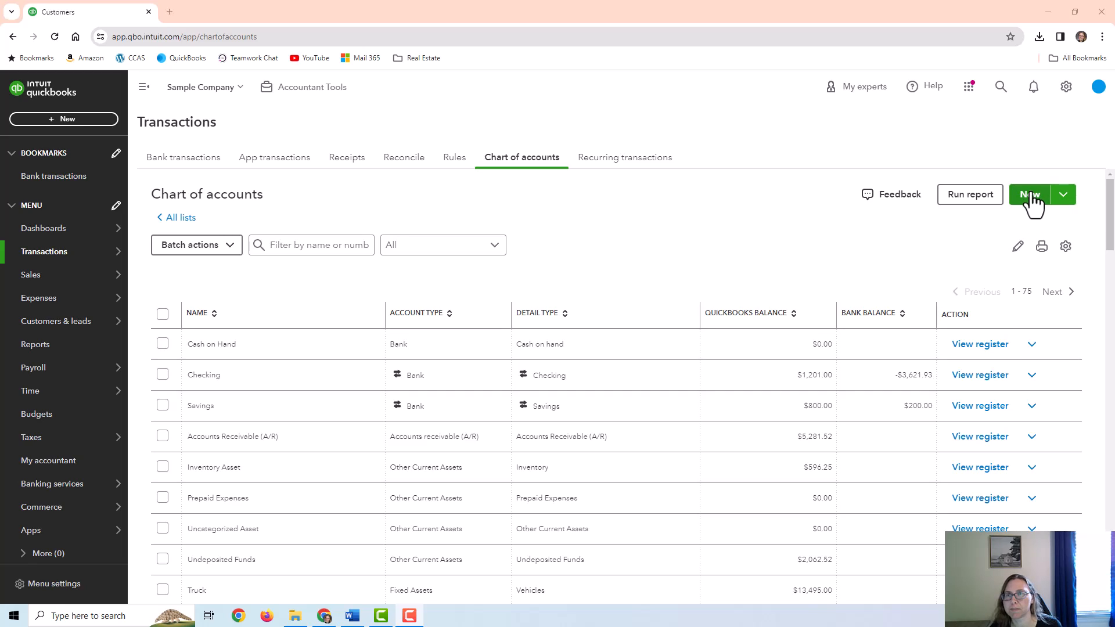
click(1022, 194)
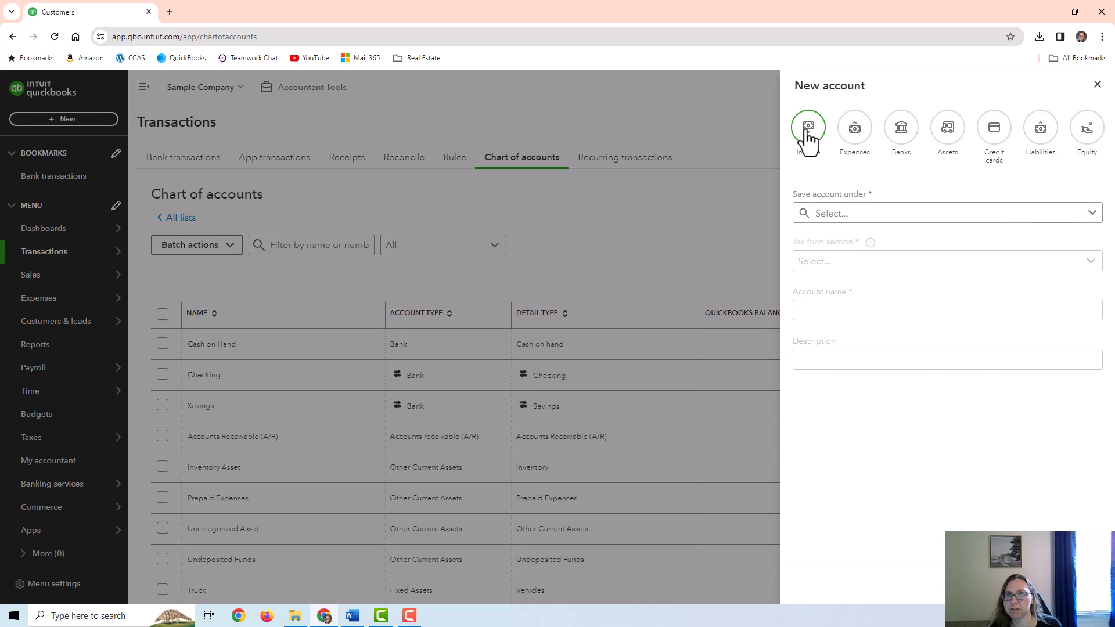
click(808, 133)
click(1083, 270)
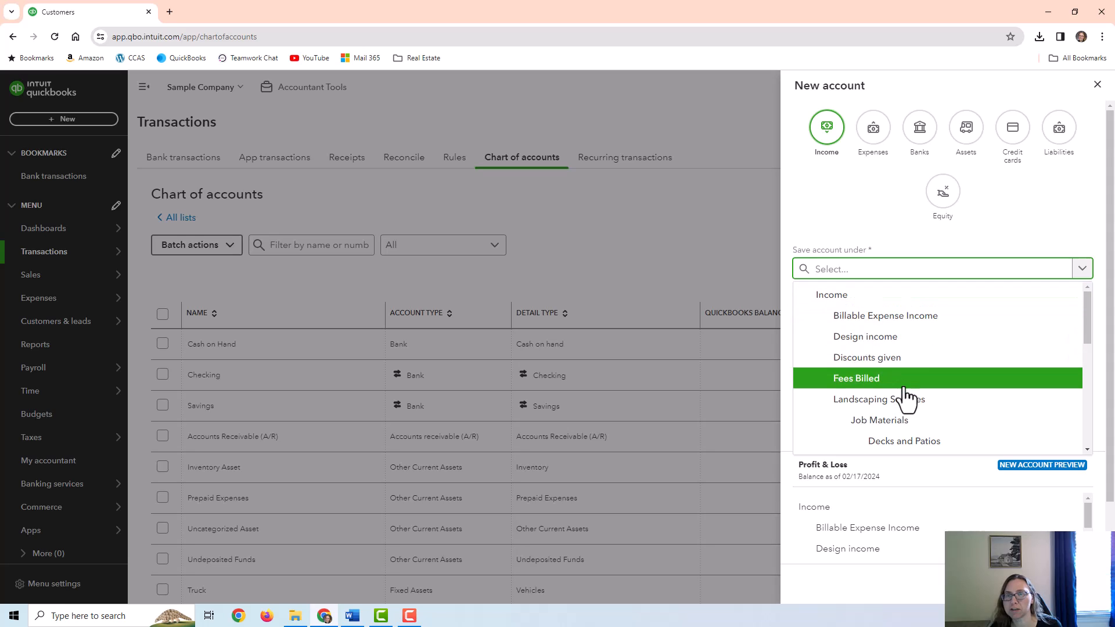
scroll(907, 396, down, 1)
scroll(903, 392, down, 1)
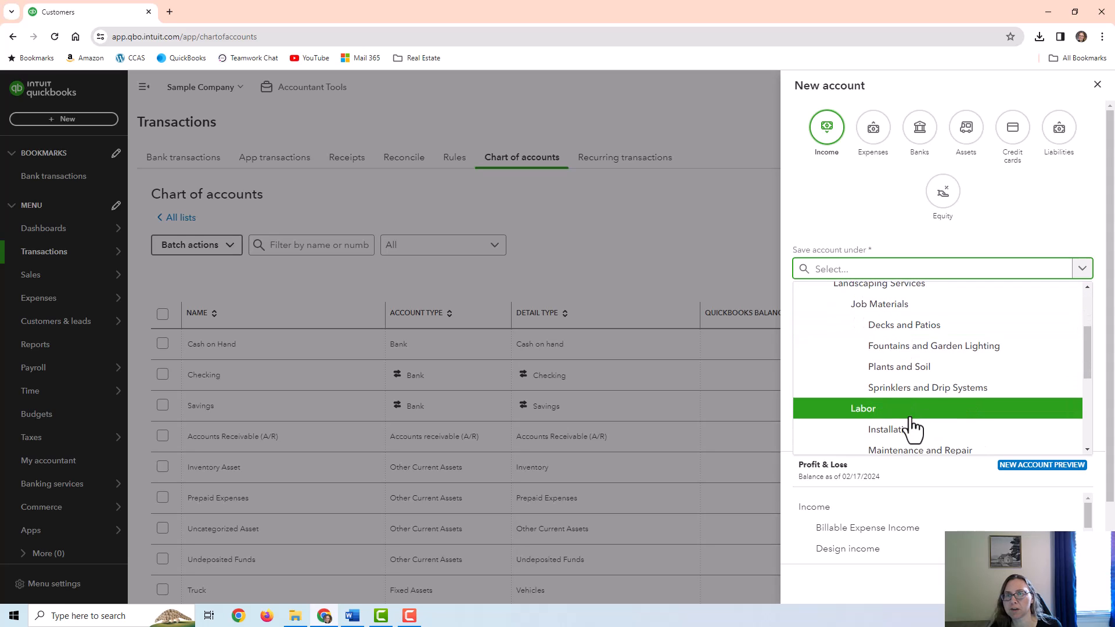
scroll(913, 428, up, 2)
scroll(917, 420, up, 1)
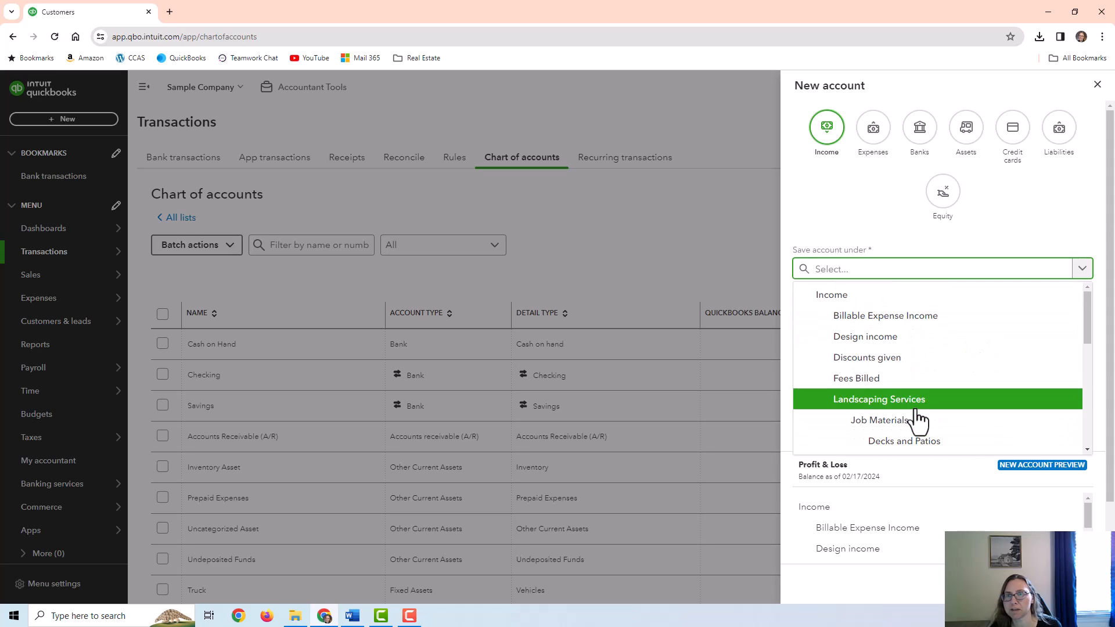
click(837, 300)
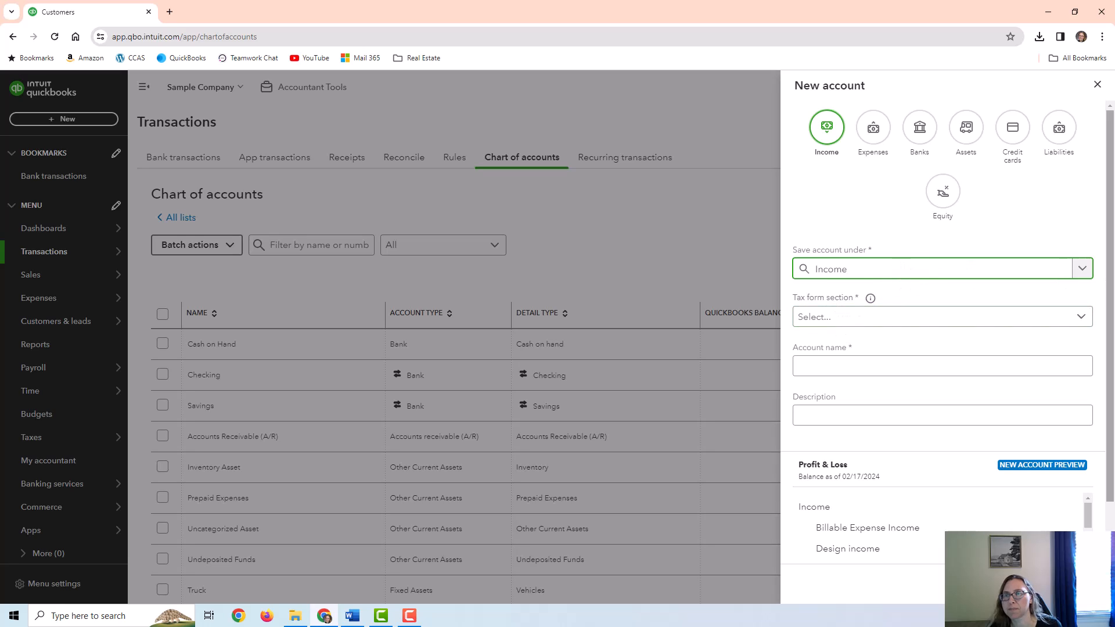
click(1084, 268)
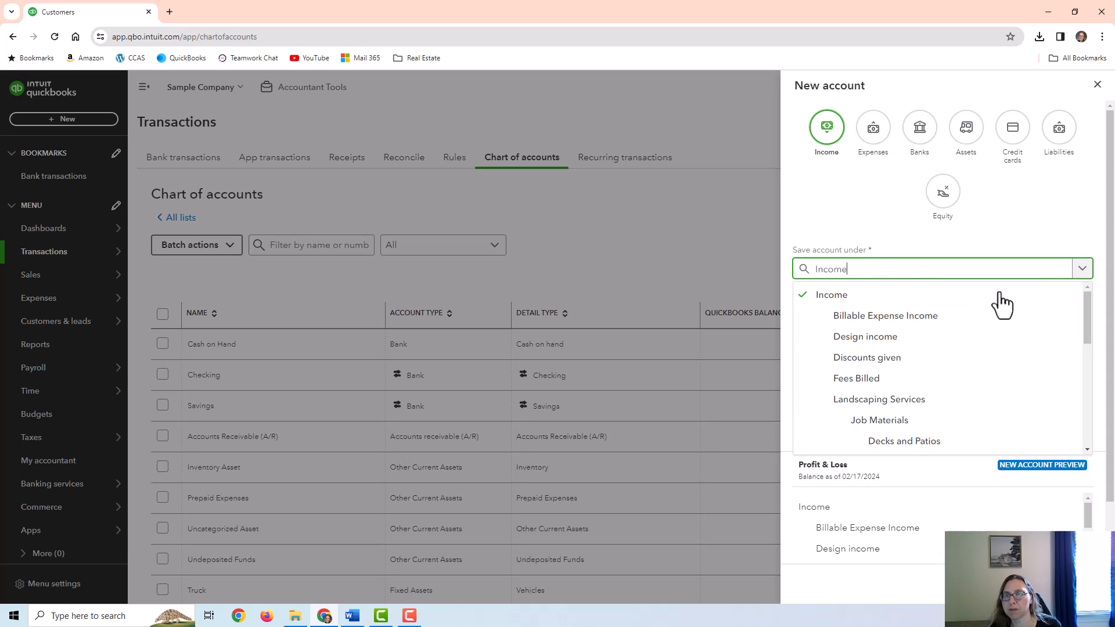
click(872, 398)
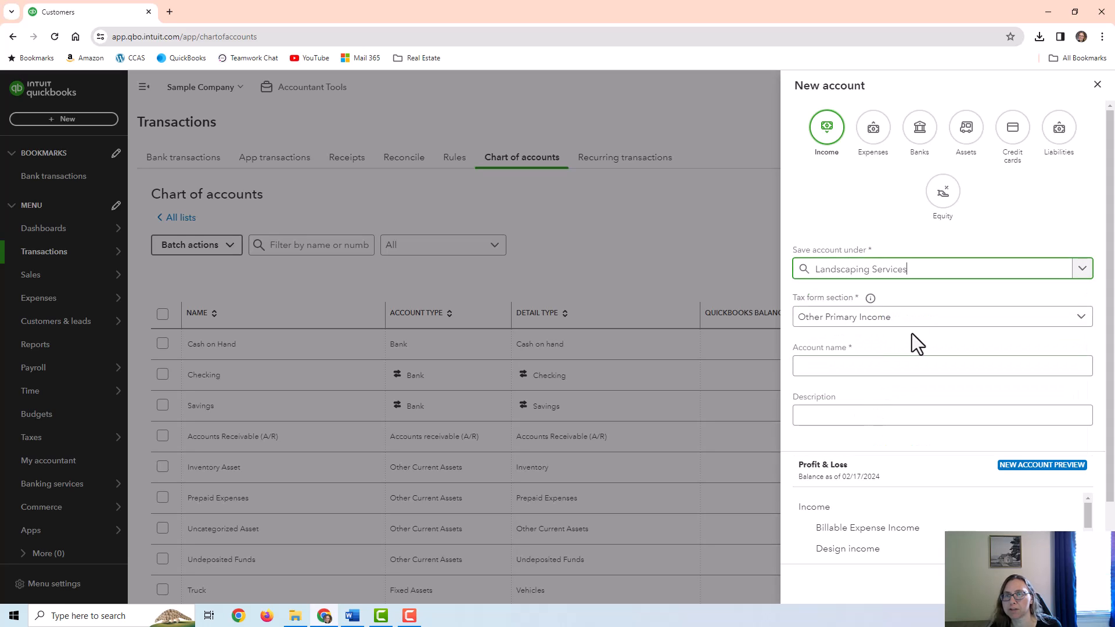
click(1082, 269)
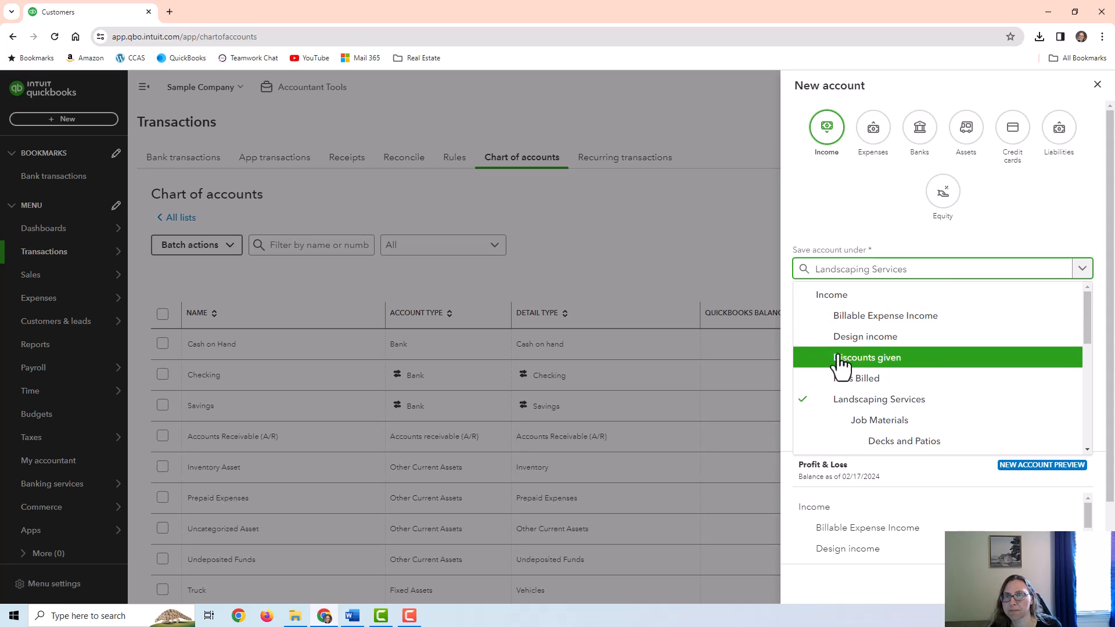
click(832, 295)
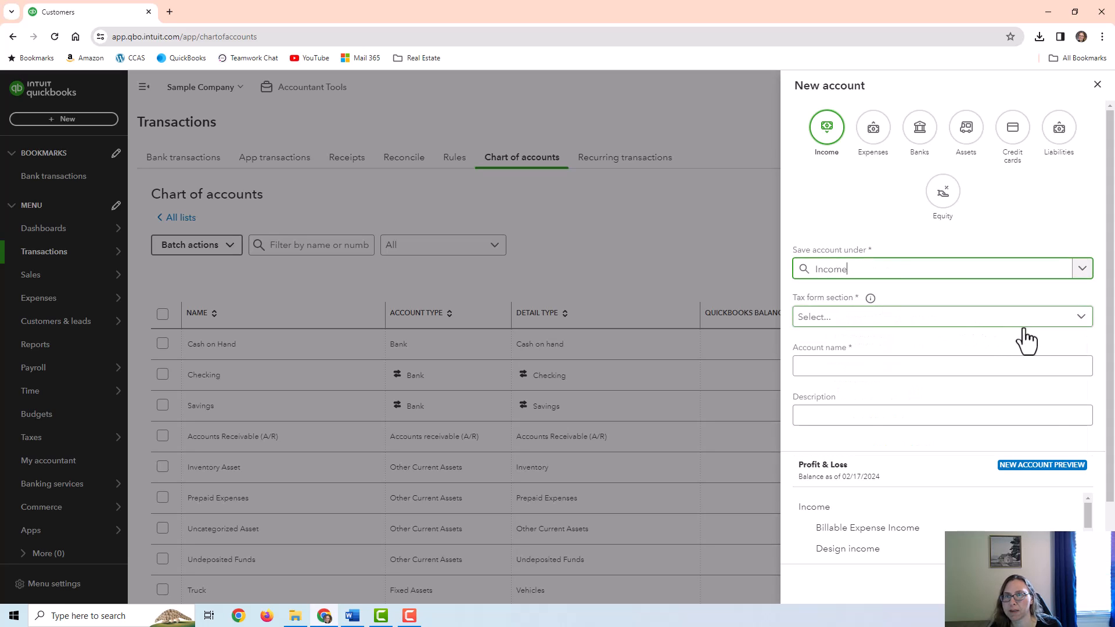
click(1079, 318)
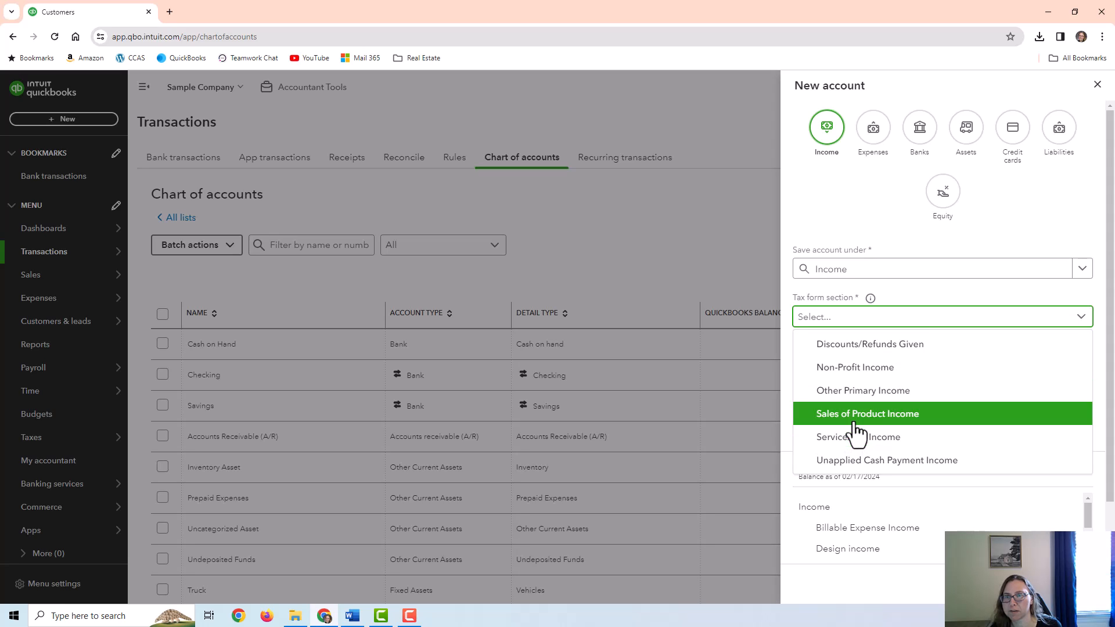
click(856, 440)
click(947, 366)
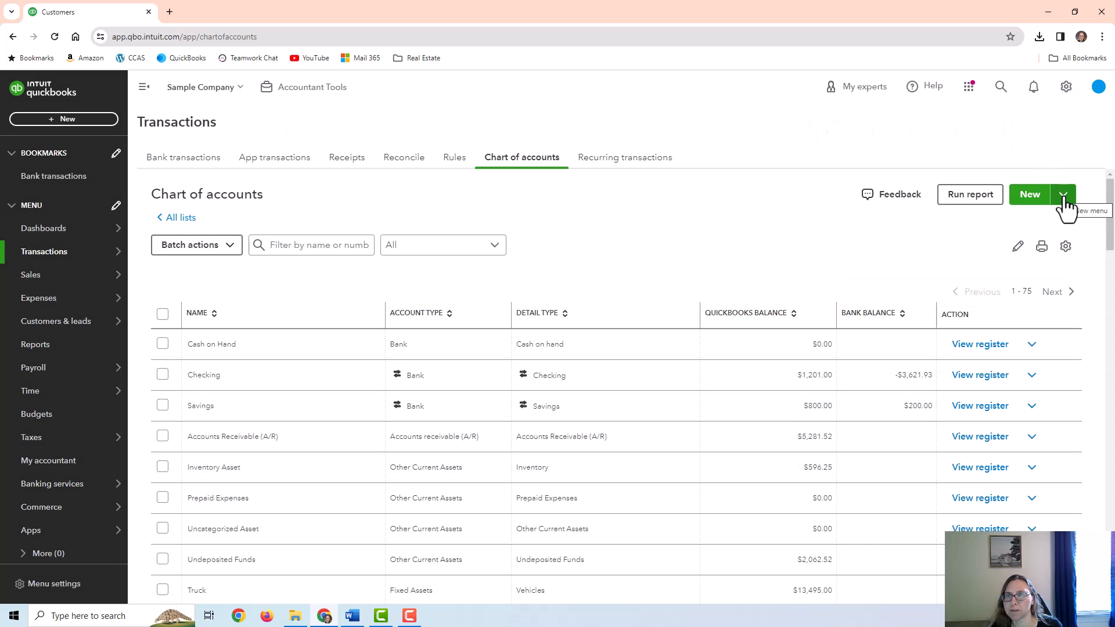
Check the Import option under the New dropdown, then browse the income accounts
click(1064, 198)
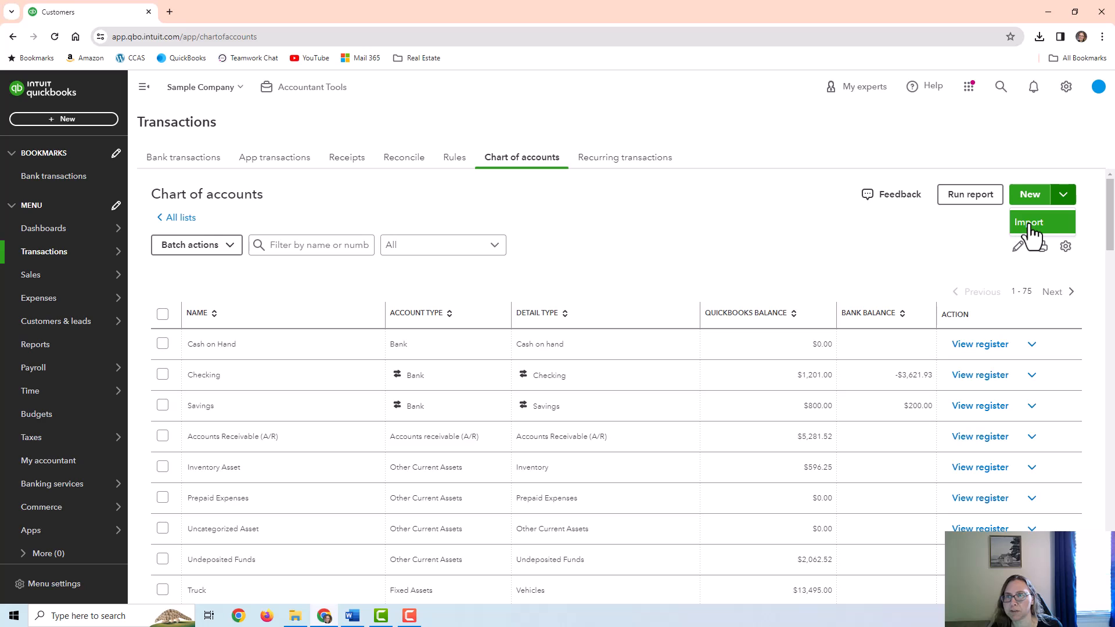
click(894, 231)
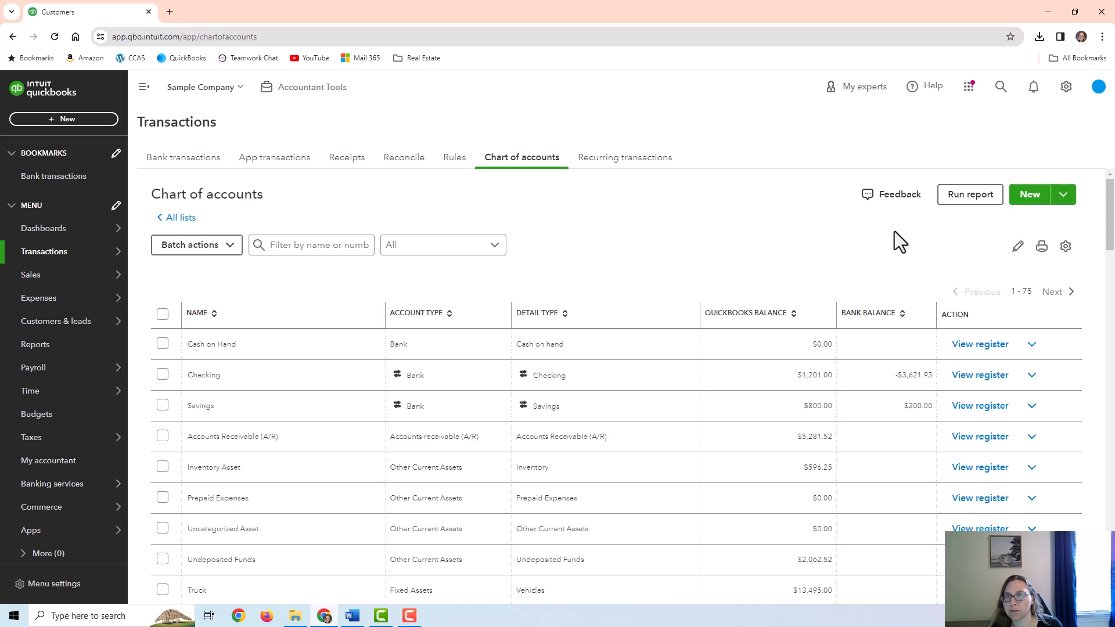
scroll(936, 308, down, 5)
scroll(953, 325, down, 4)
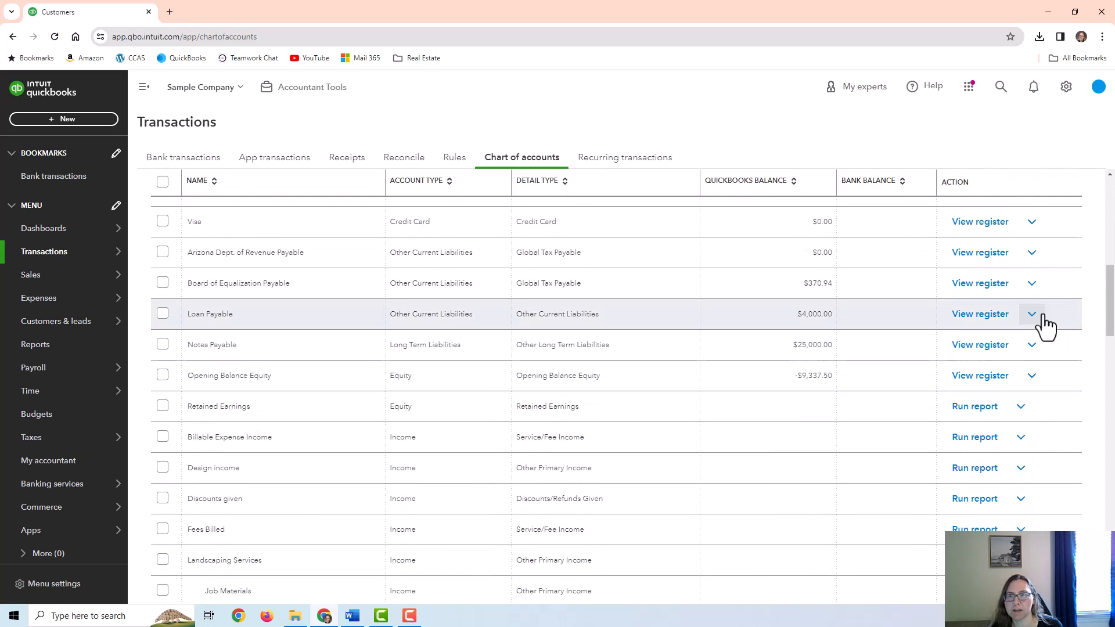
scroll(1033, 356, down, 2)
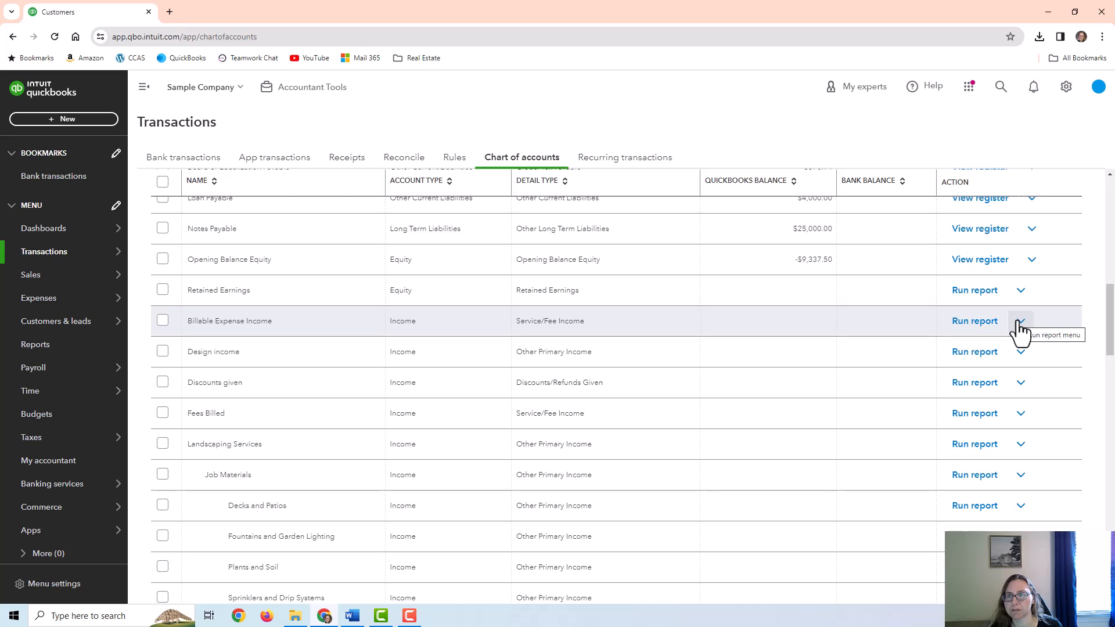
scroll(1018, 321, up, 1)
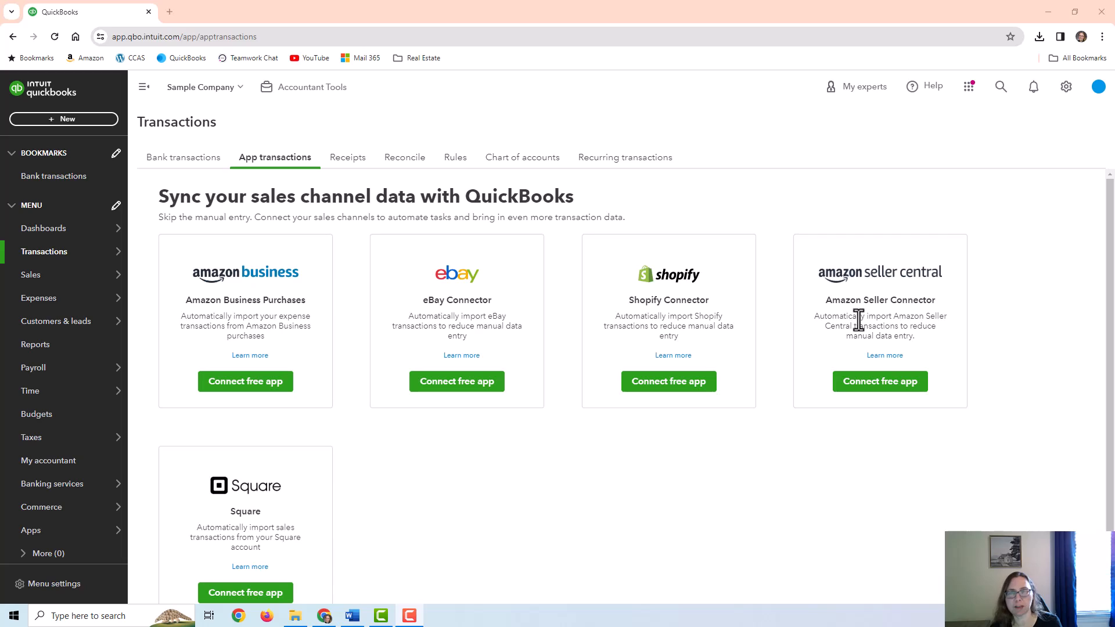
mouse_move(35, 256)
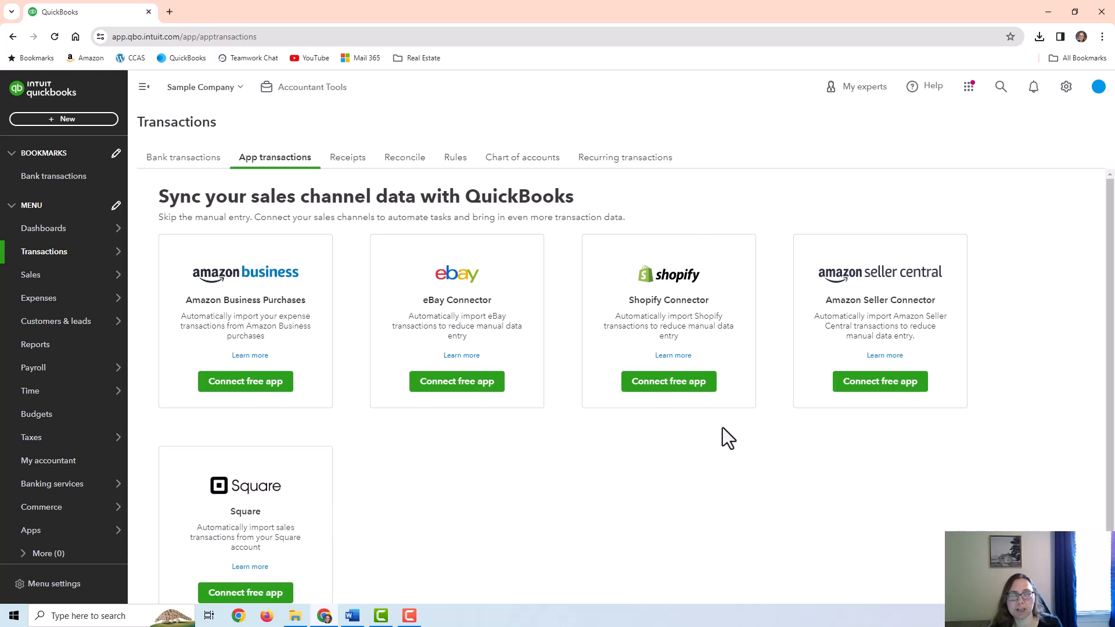
Scroll down the App transactions page's list of sales channel connectors
scroll(778, 296, down, 1)
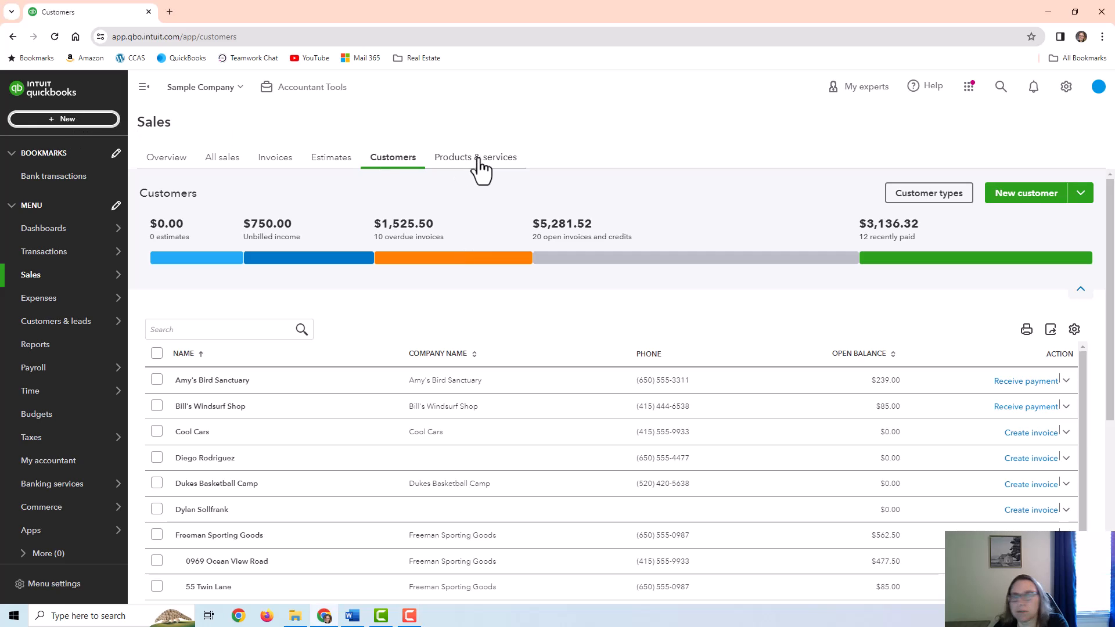
Start a new bank deposit into the Checking account
click(68, 120)
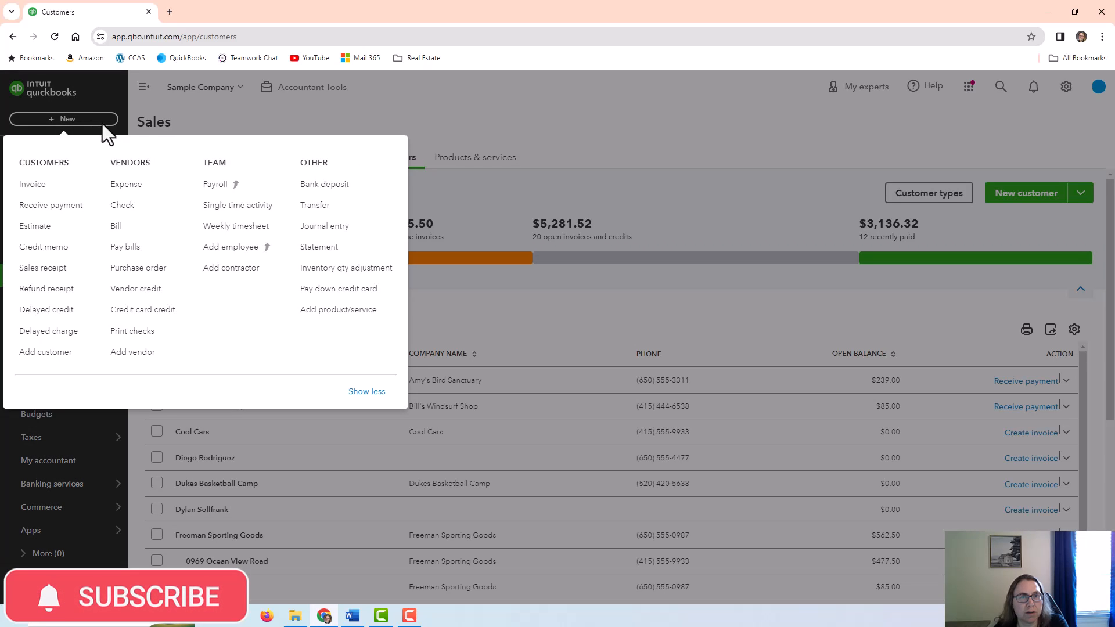
click(336, 194)
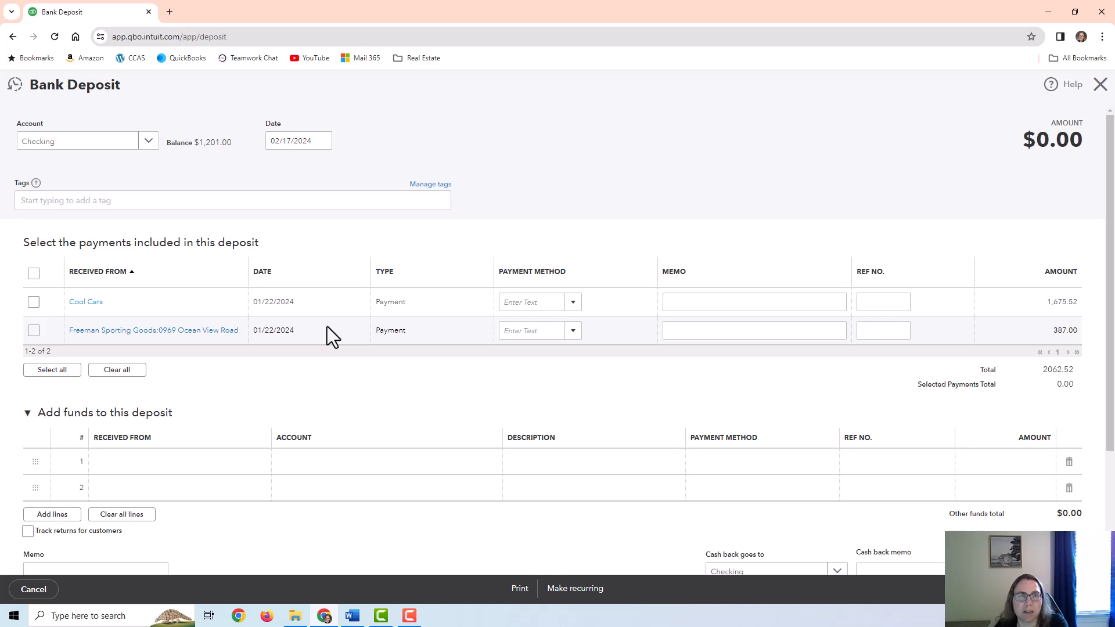
click(148, 146)
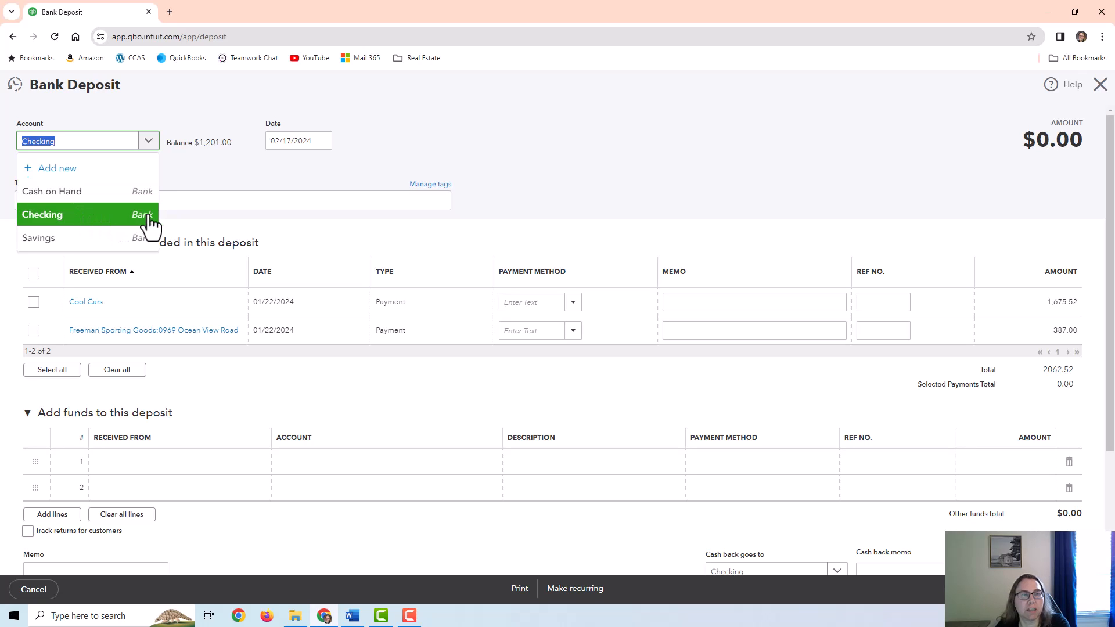
click(121, 219)
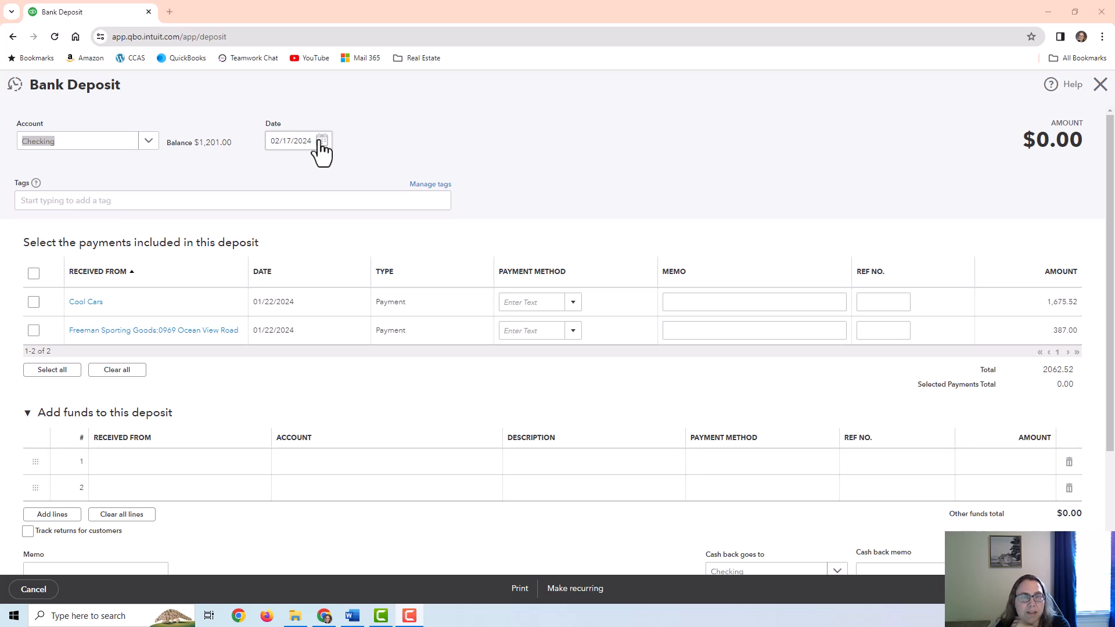
scroll(325, 418, down, 2)
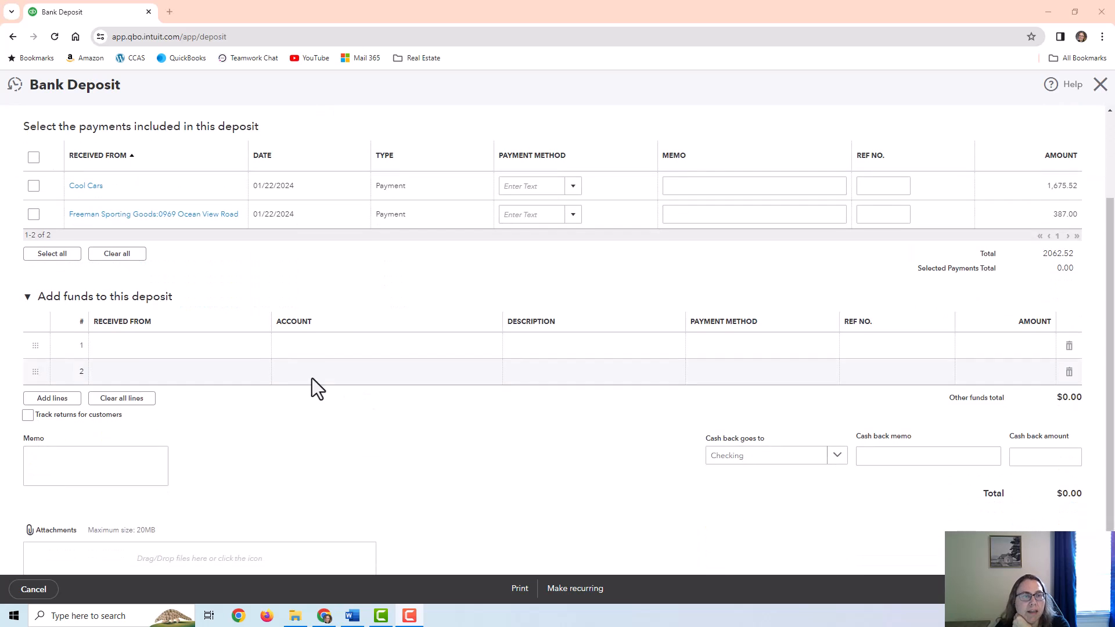
Add a funds line received from Bill's Windsurf Shop, posted to Pest Control Services
click(197, 355)
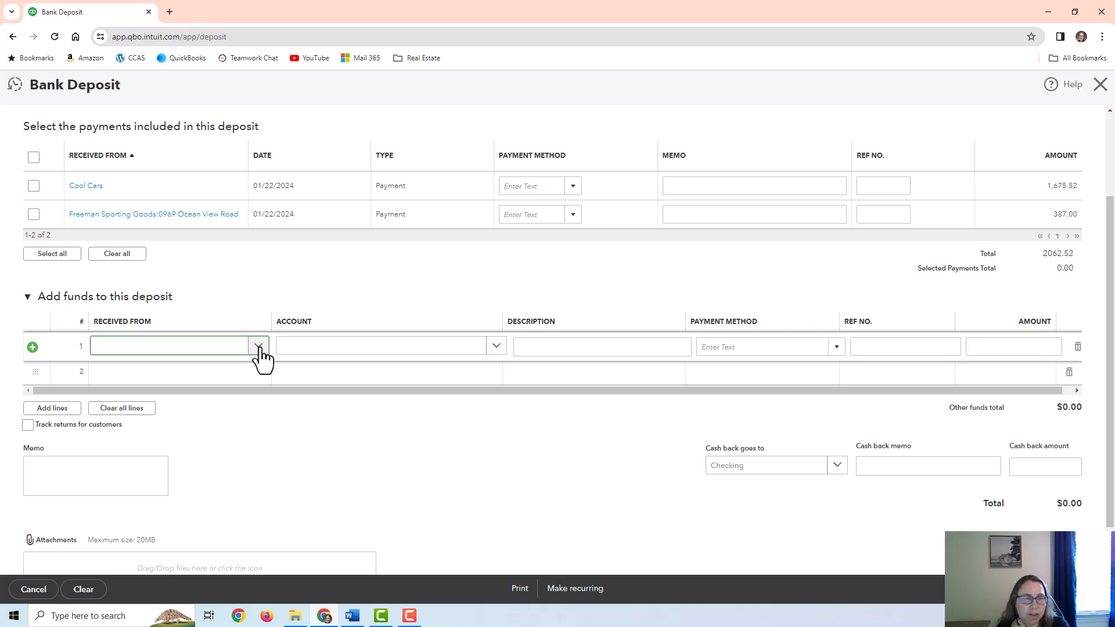
click(196, 351)
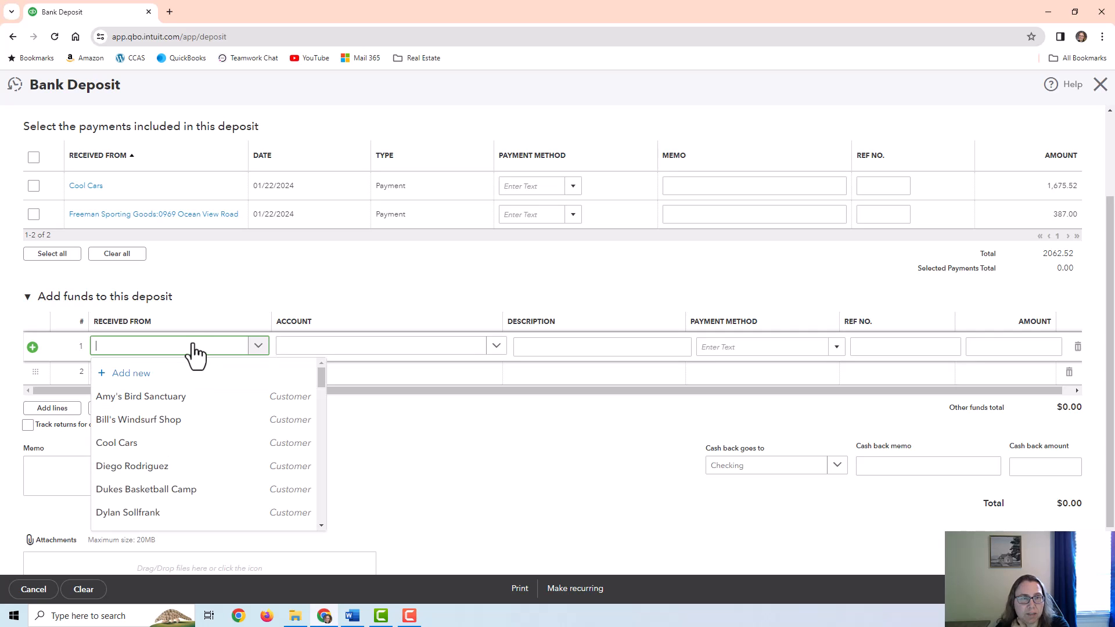
click(186, 419)
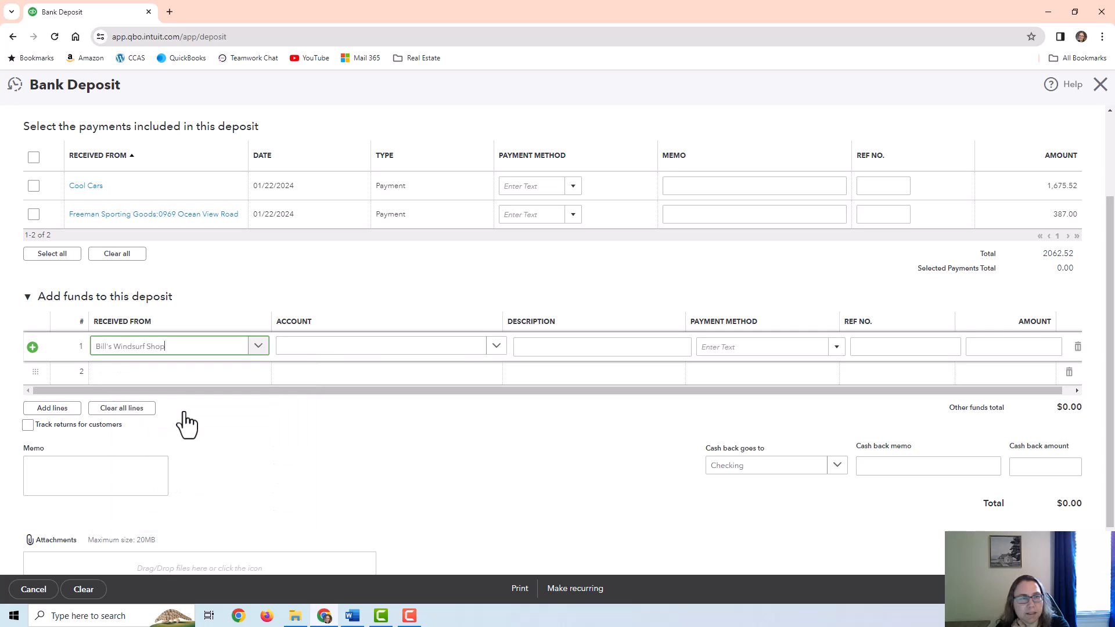
click(356, 353)
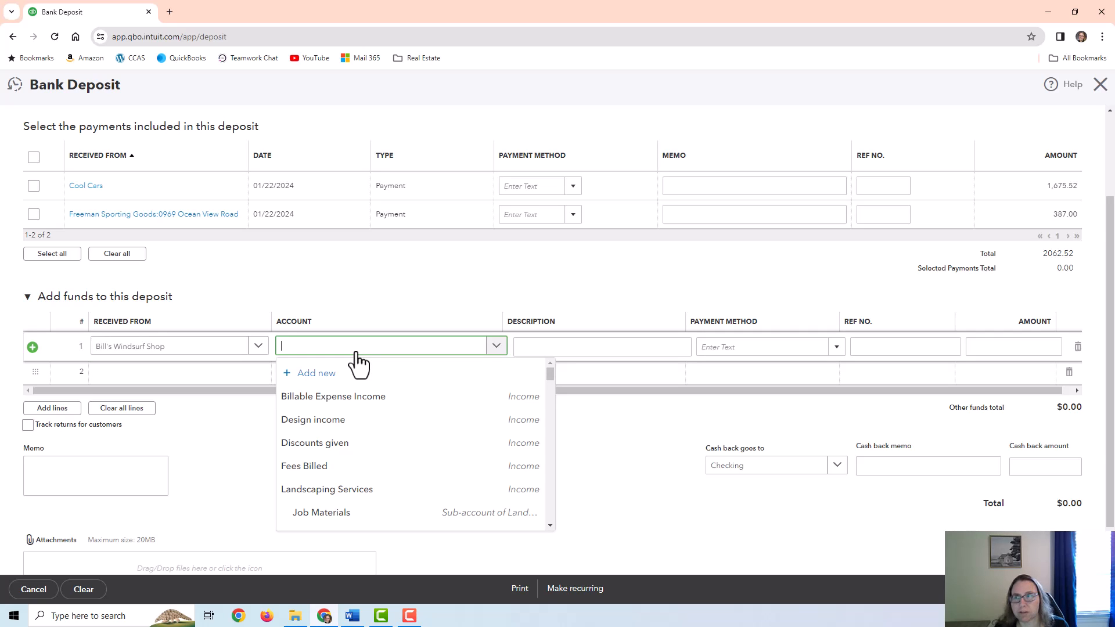
scroll(381, 448, down, 5)
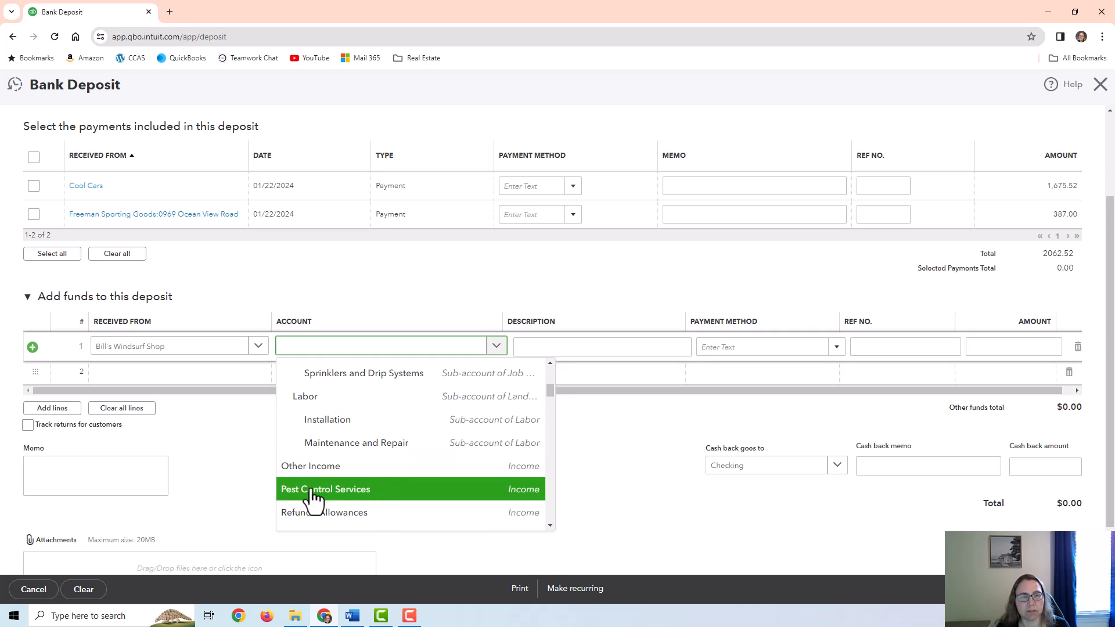
click(379, 495)
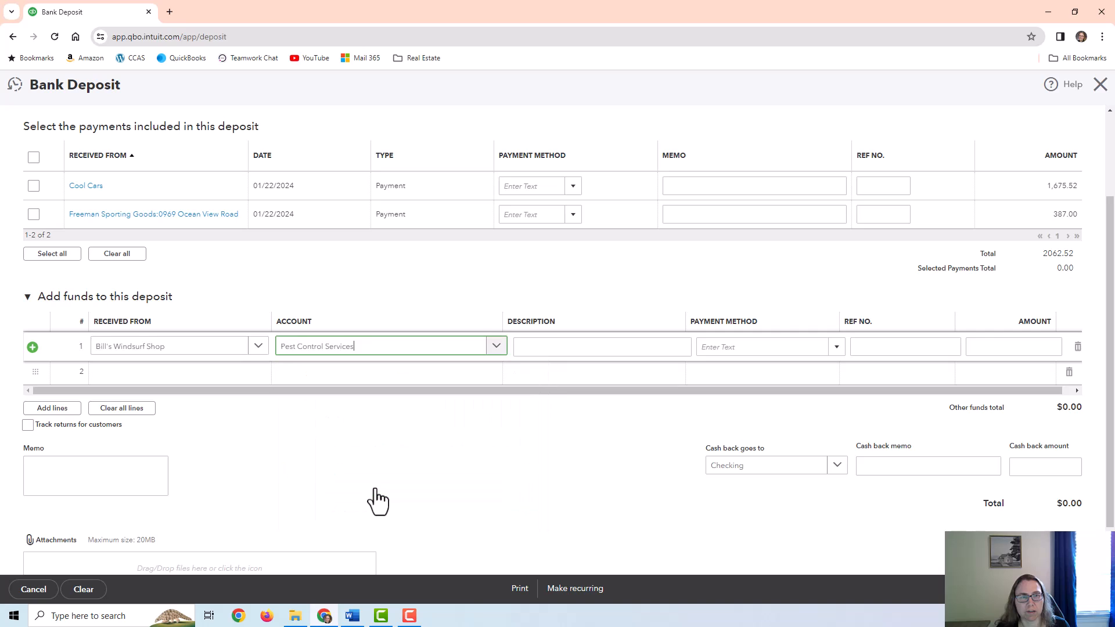
Enter 150.00 as the line amount, leaving the payment method blank
click(1005, 347)
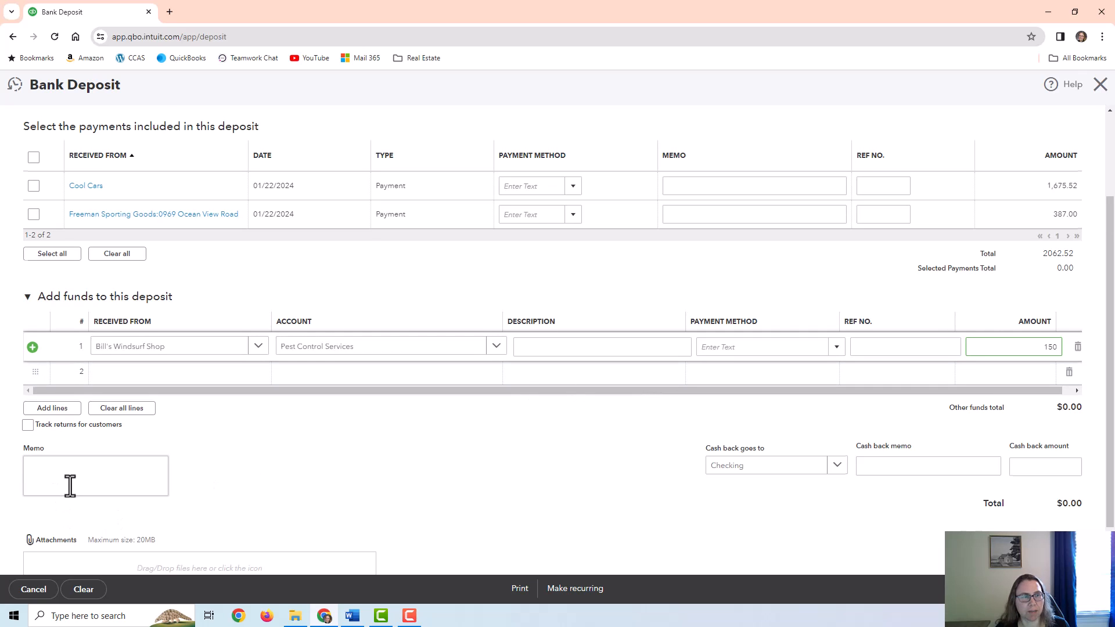
scroll(70, 485, down, 2)
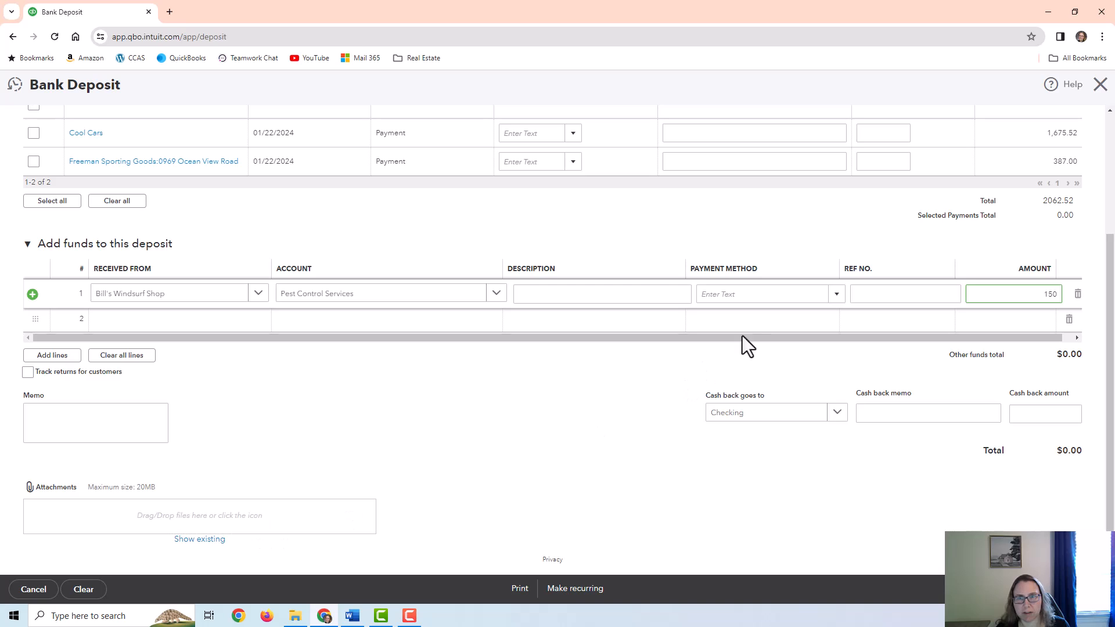
click(824, 294)
click(837, 295)
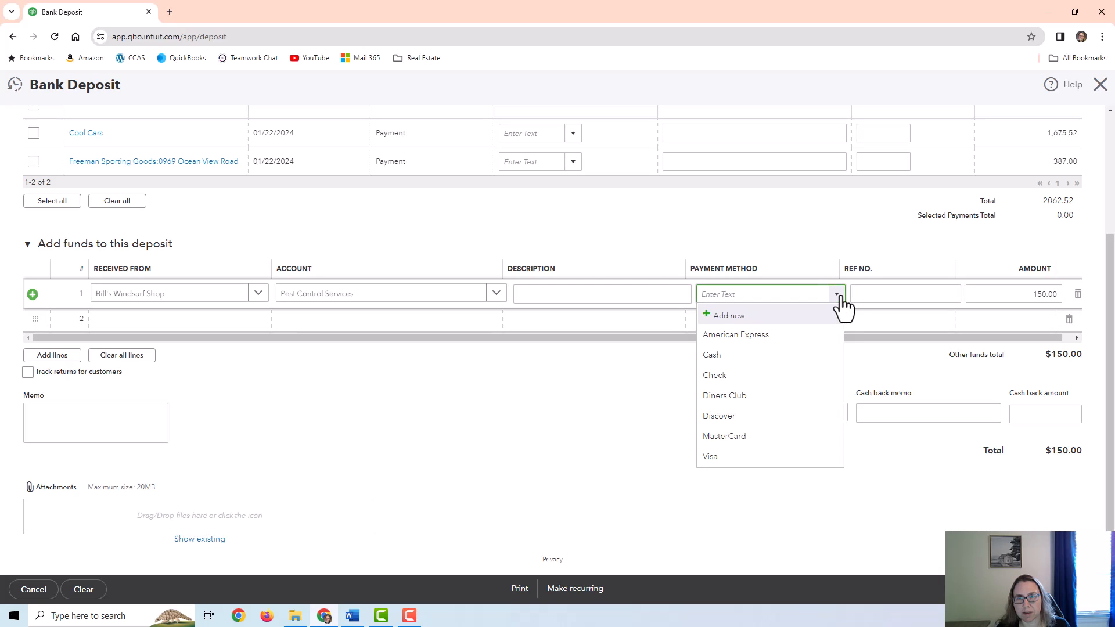
click(895, 294)
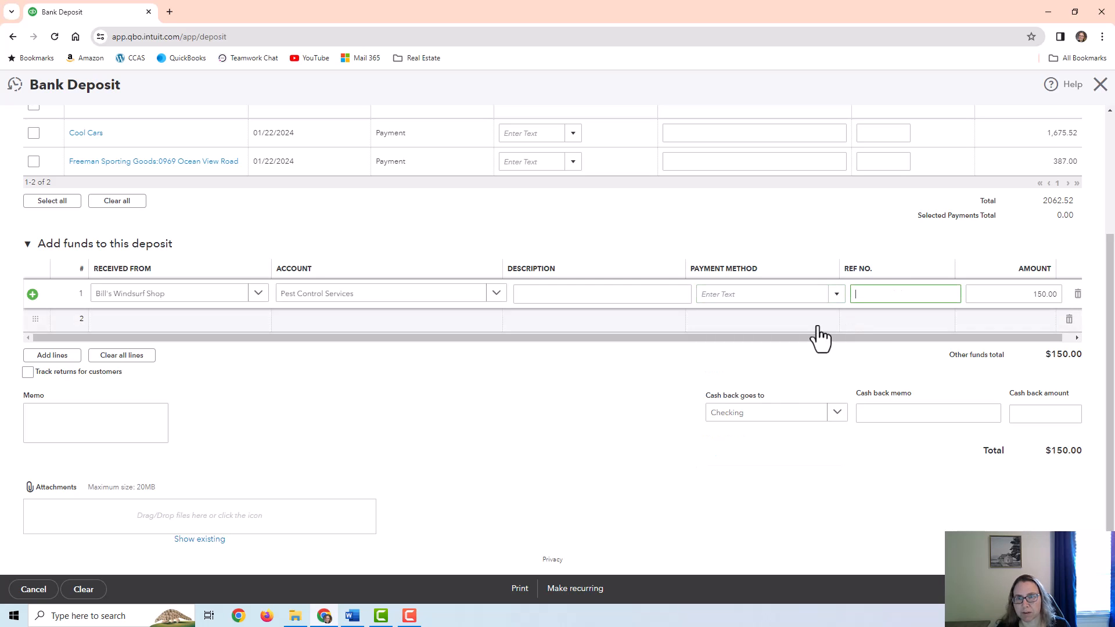
scroll(735, 354, up, 3)
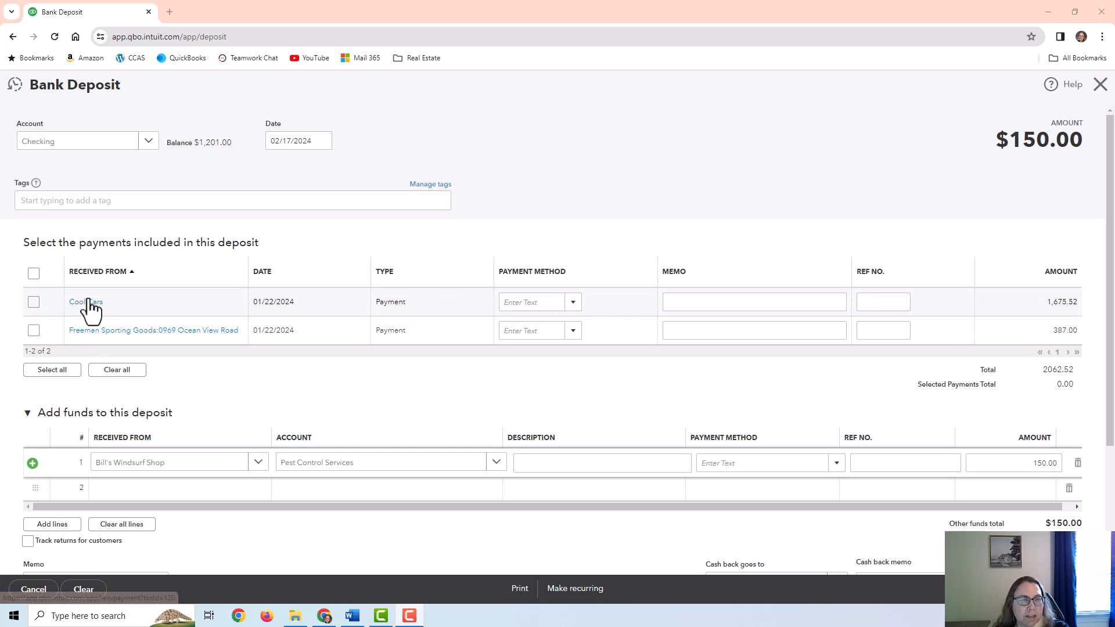
Keep the Cool Cars and Freeman Sporting Goods payments excluded from the deposit
click(34, 301)
click(32, 329)
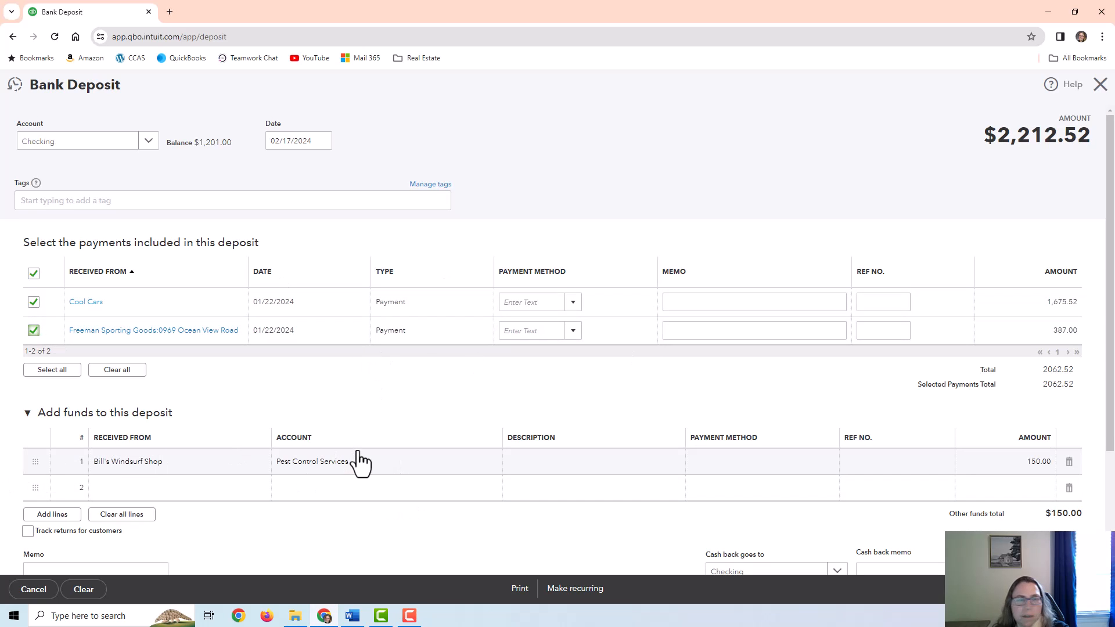
click(33, 329)
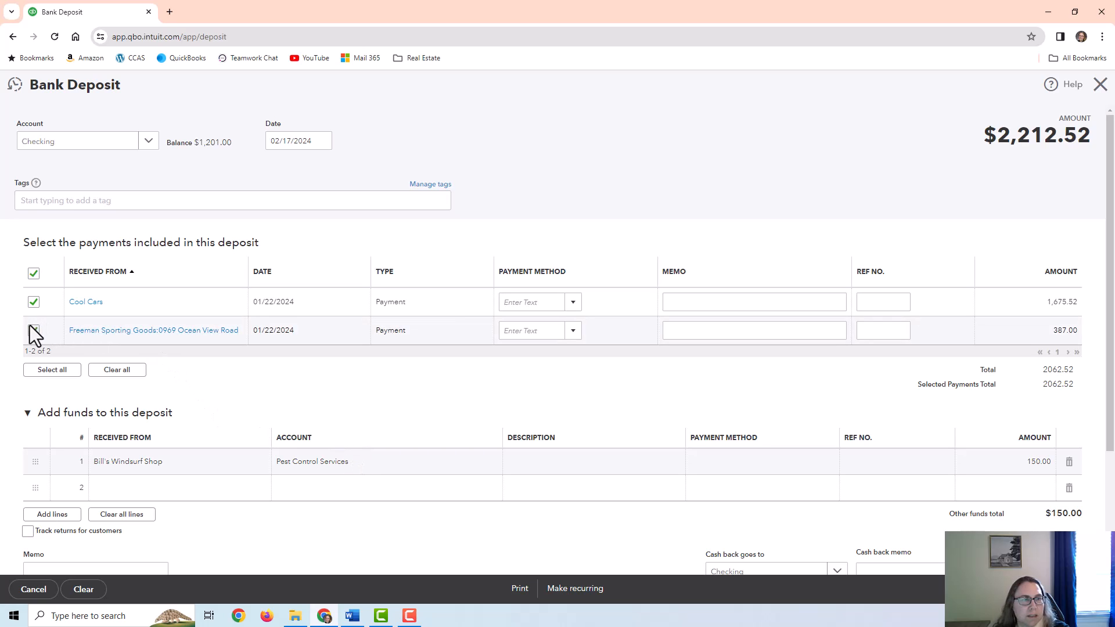
click(31, 329)
click(31, 304)
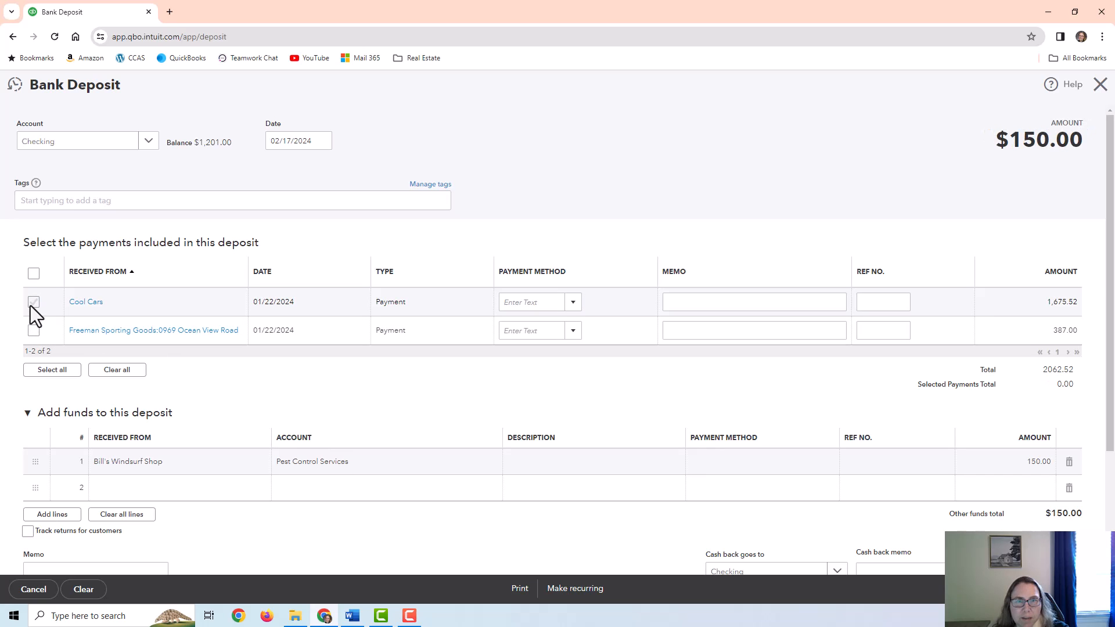
Save and close the $150.00 deposit
scroll(31, 306, down, 2)
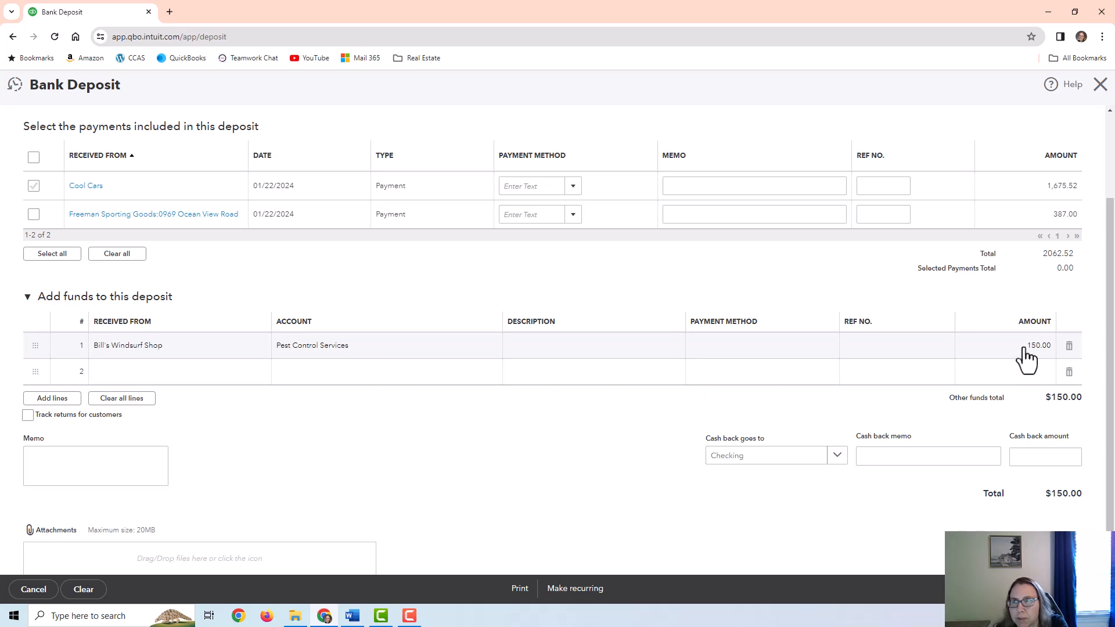
scroll(837, 372, up, 2)
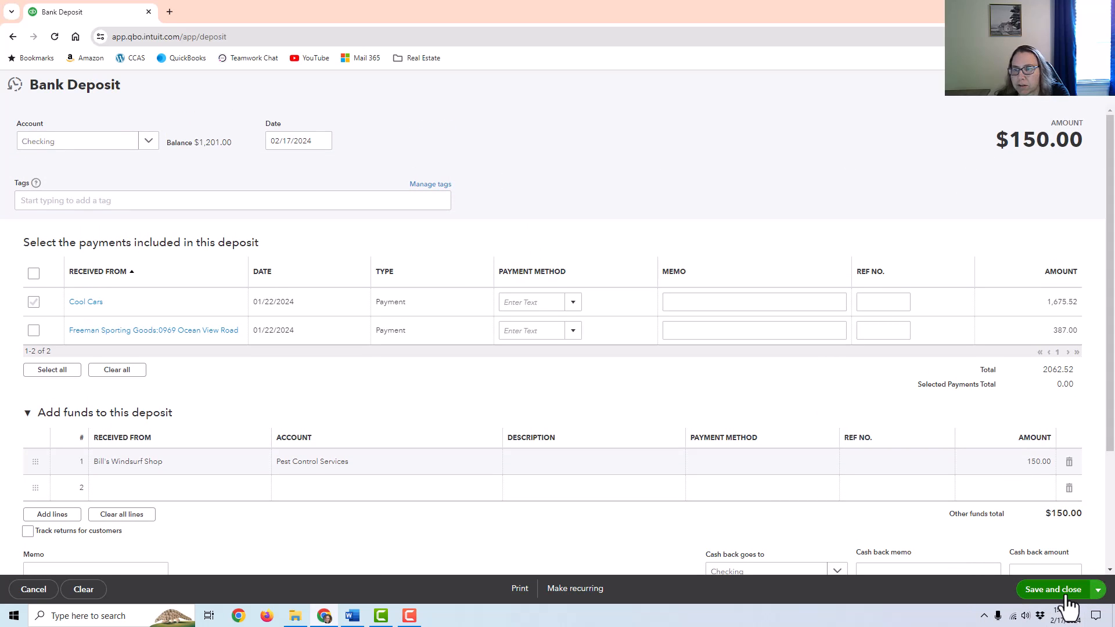
click(1099, 590)
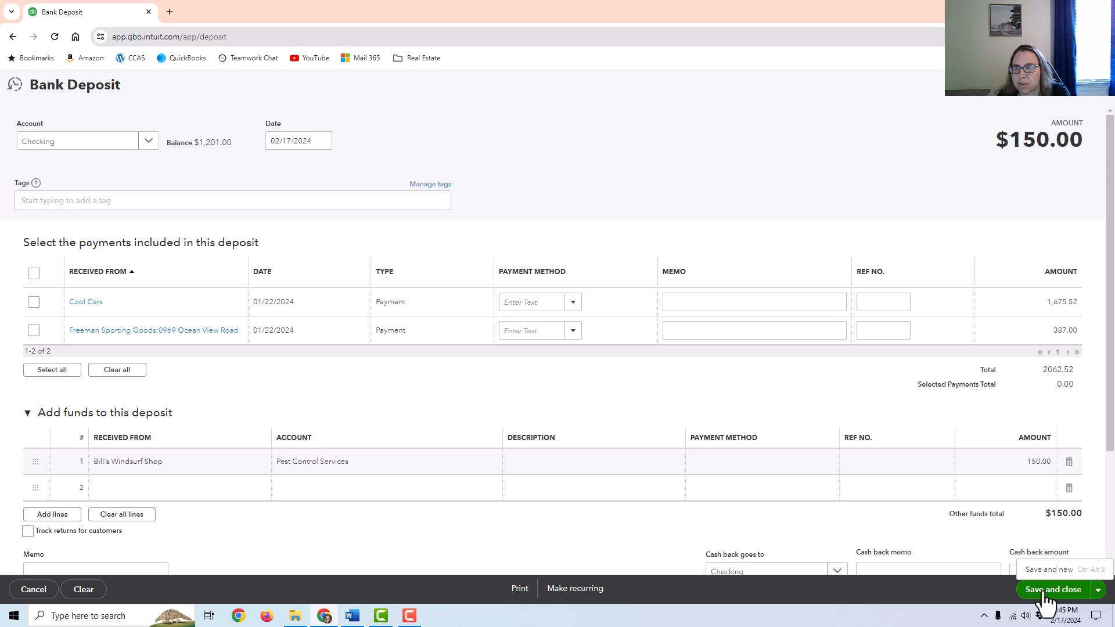
click(1045, 593)
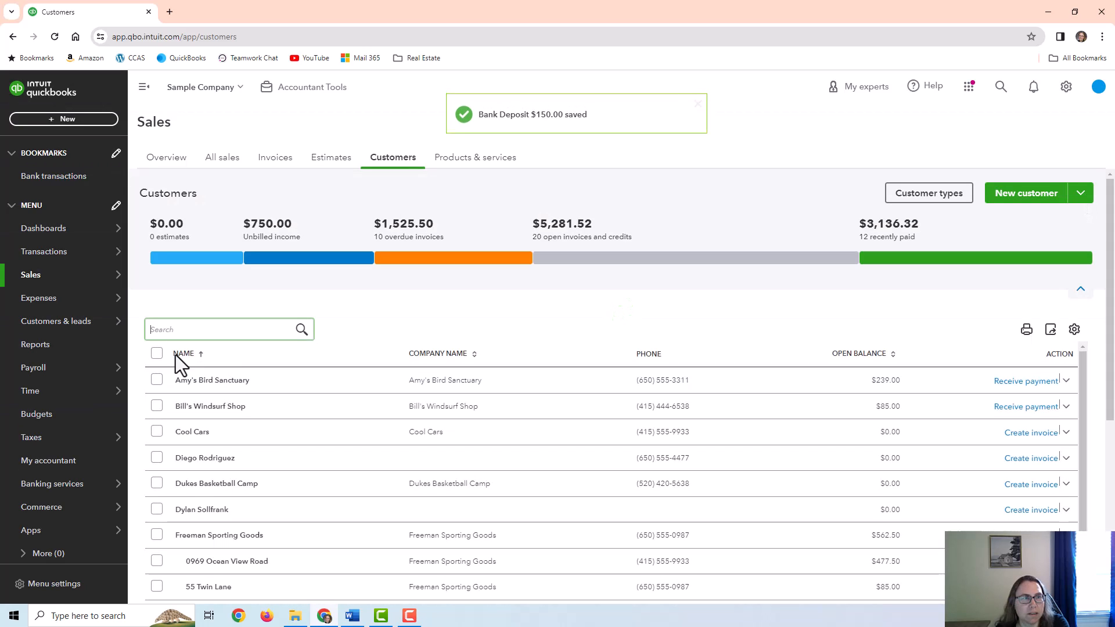
Open the Checking account's register from the Chart of accounts to find the $150.00 deposit
mouse_move(33, 277)
mouse_move(26, 255)
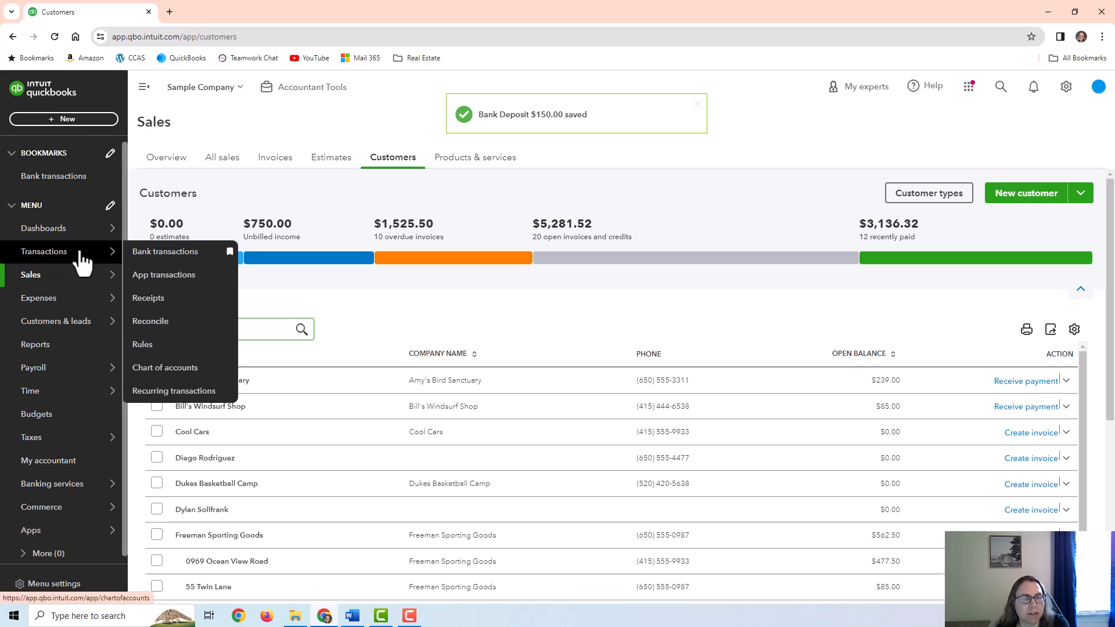
click(172, 375)
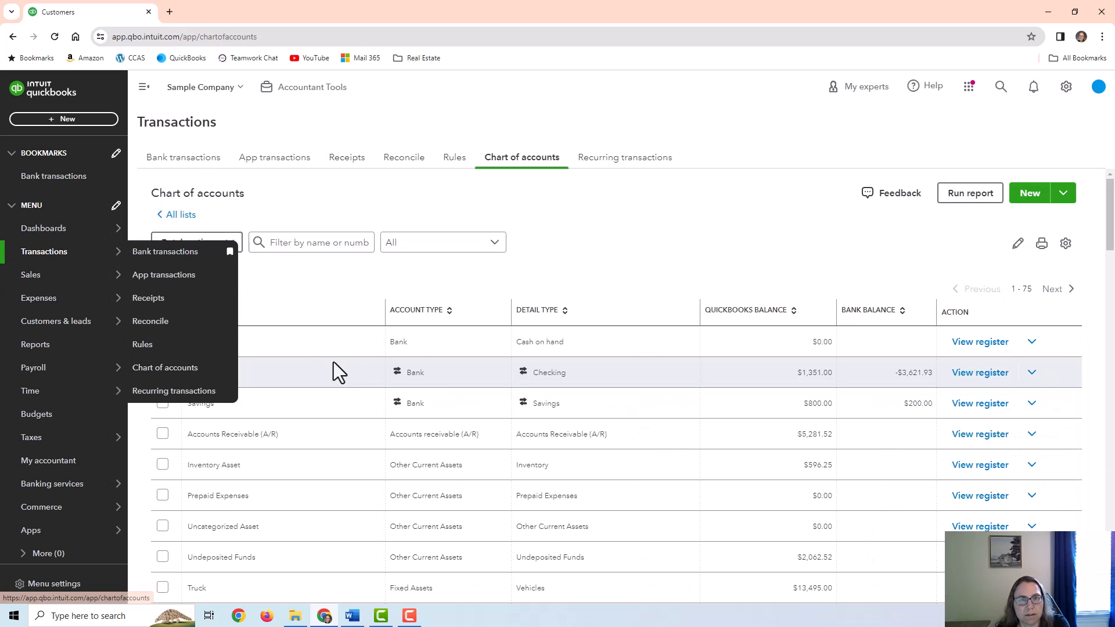
click(981, 375)
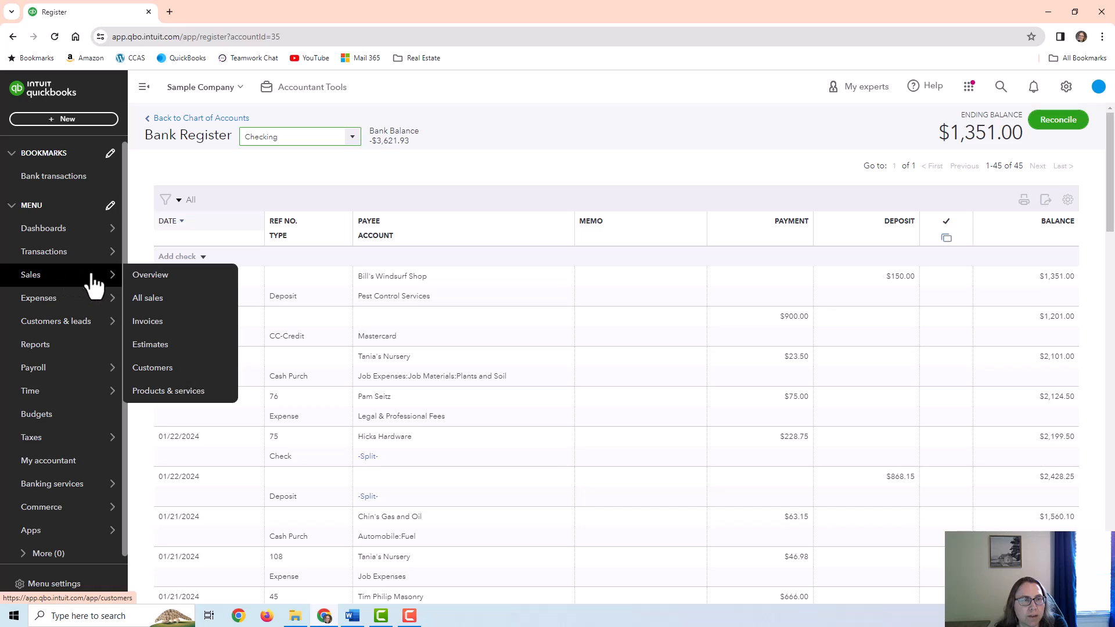
Review Bill's Windsurf Shop's customer record, its type filter and new transaction options, then go to Reports
click(149, 371)
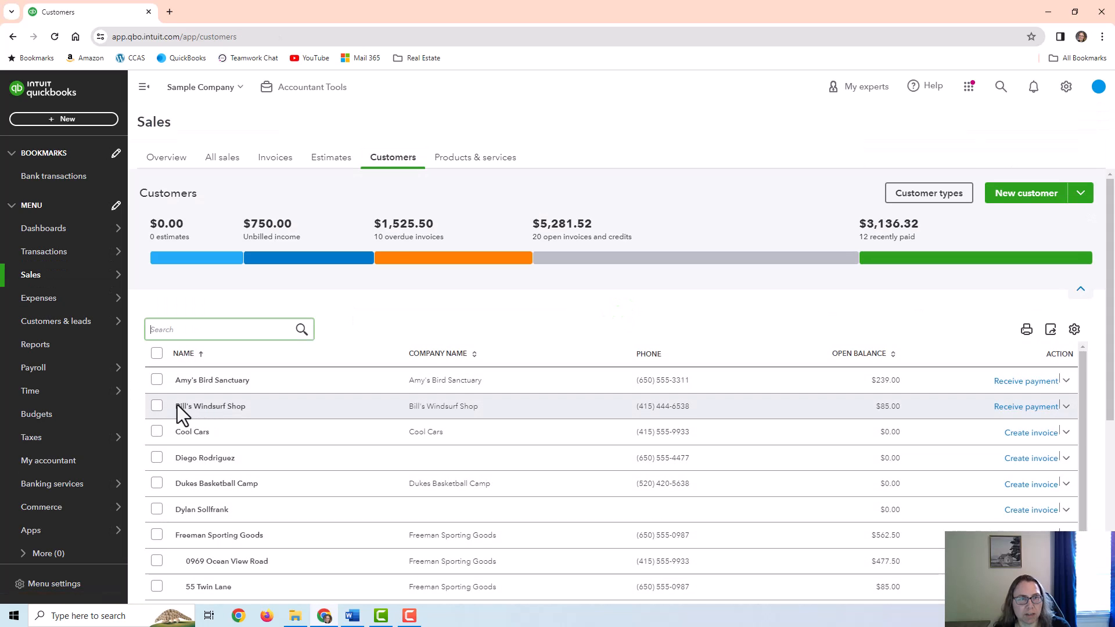
click(255, 405)
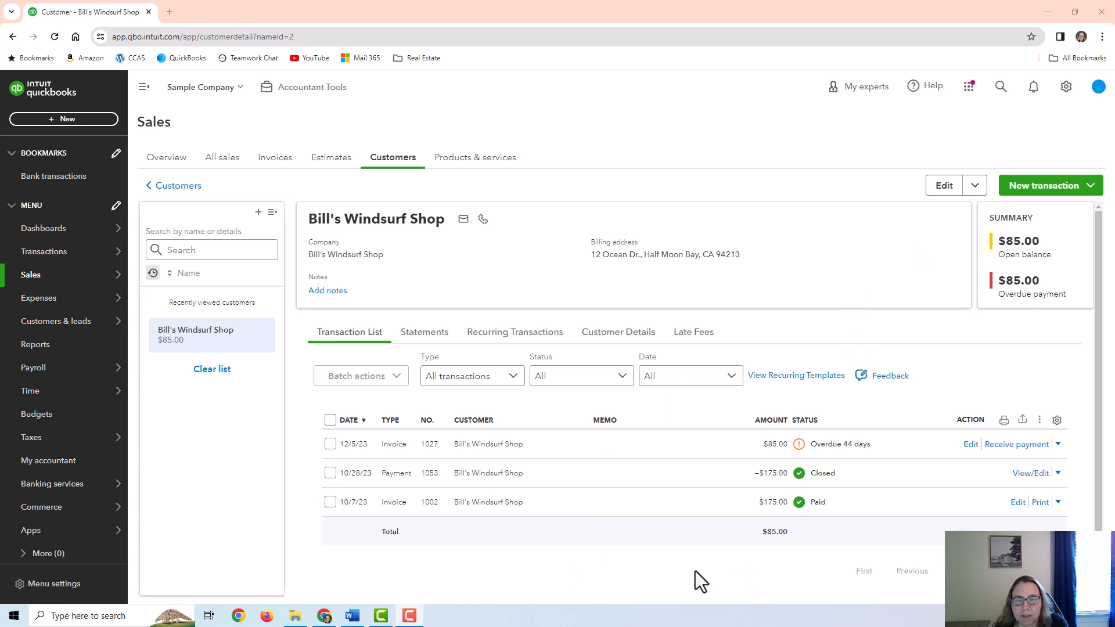
click(454, 389)
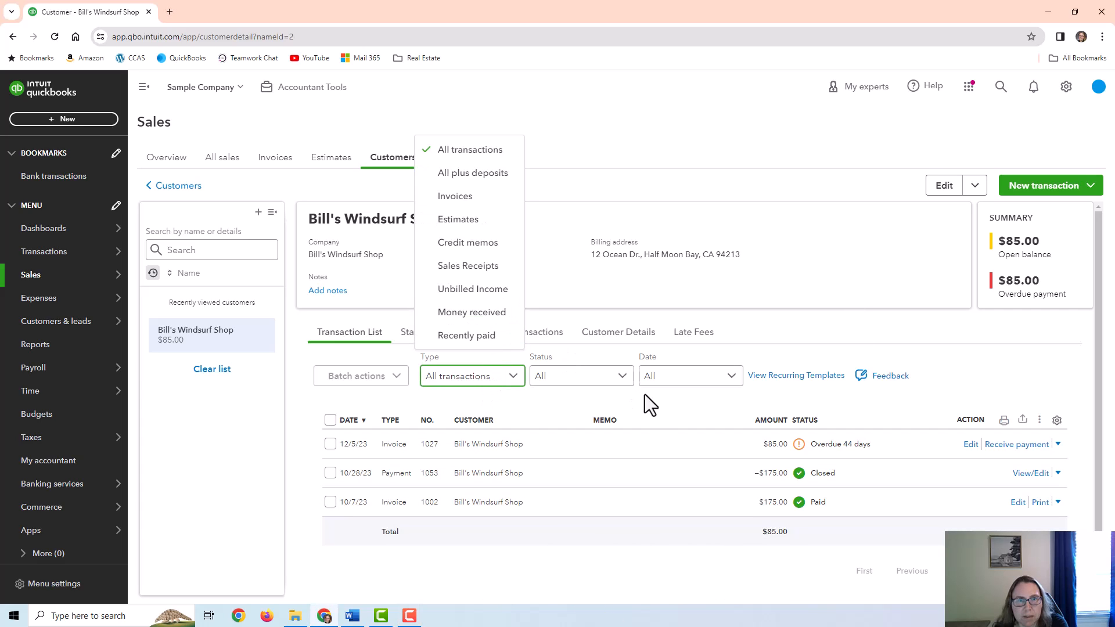
click(633, 564)
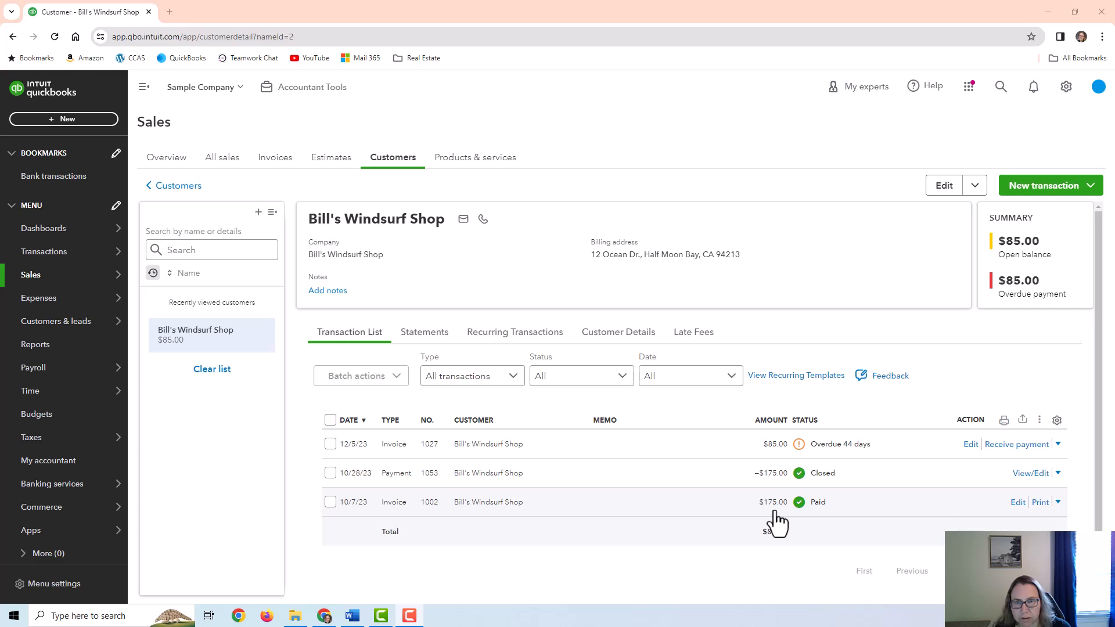
click(1040, 189)
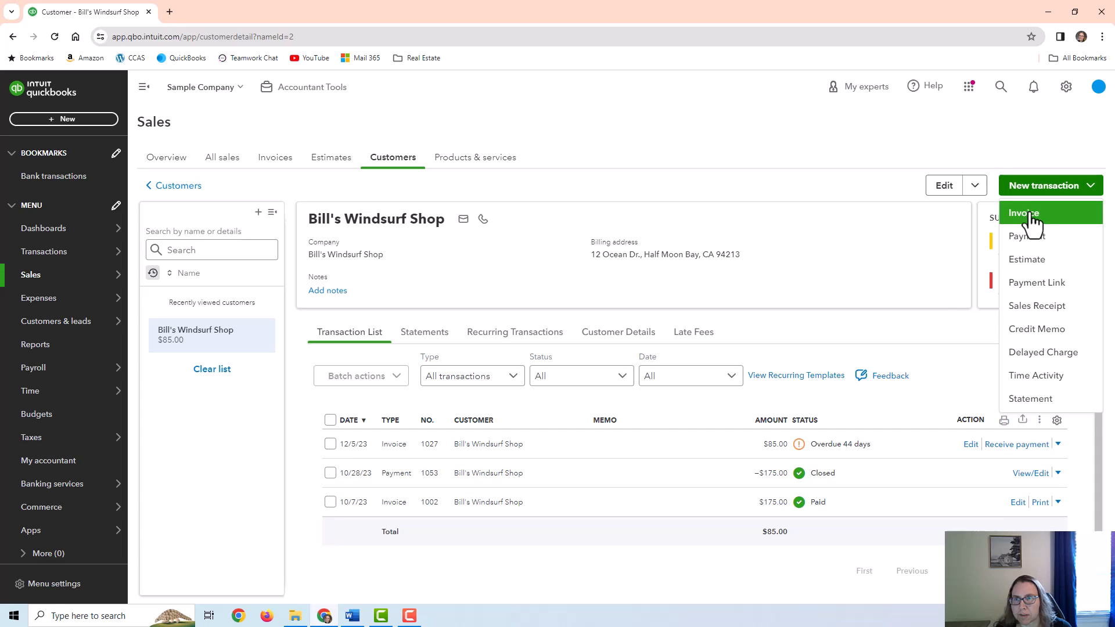
click(699, 236)
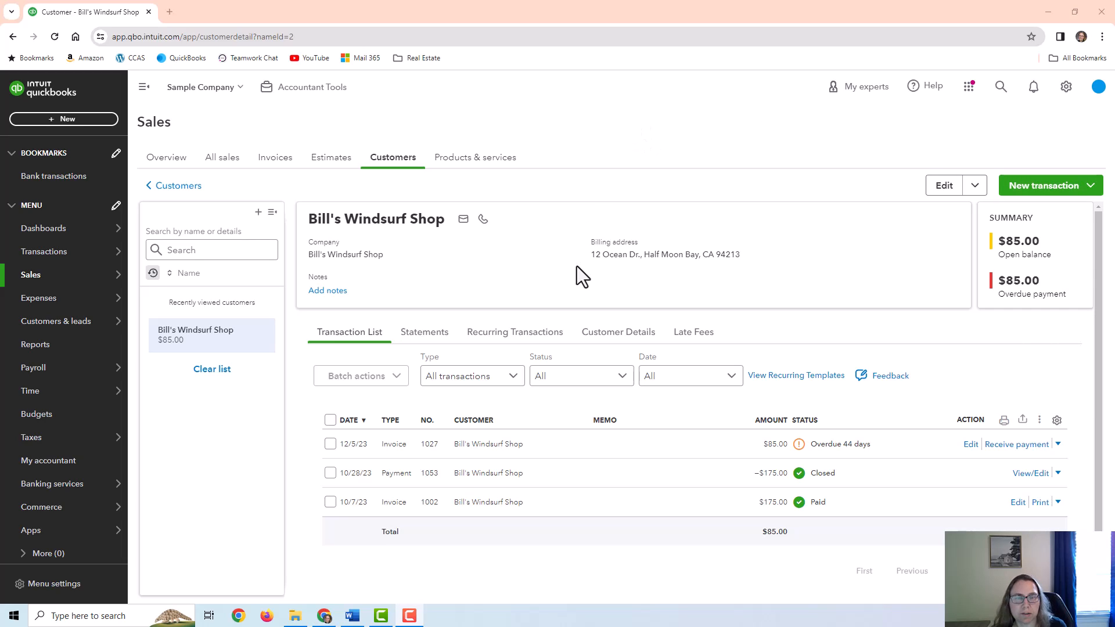
click(81, 350)
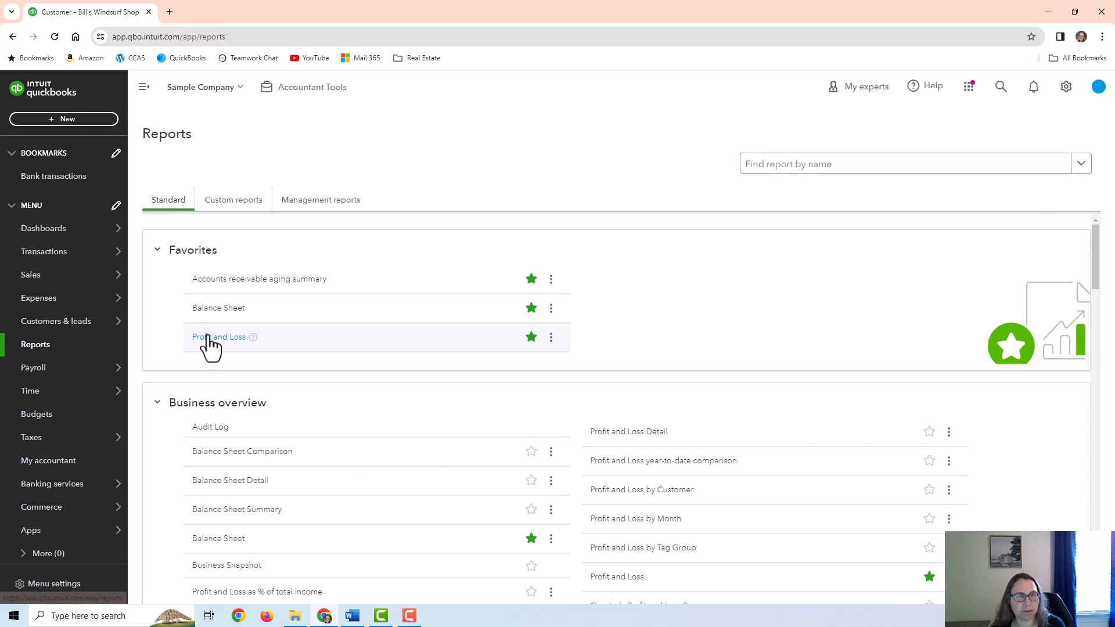
Run Profit and Loss and drill into Pest Control Services income to see the $150.00 deposit
click(213, 343)
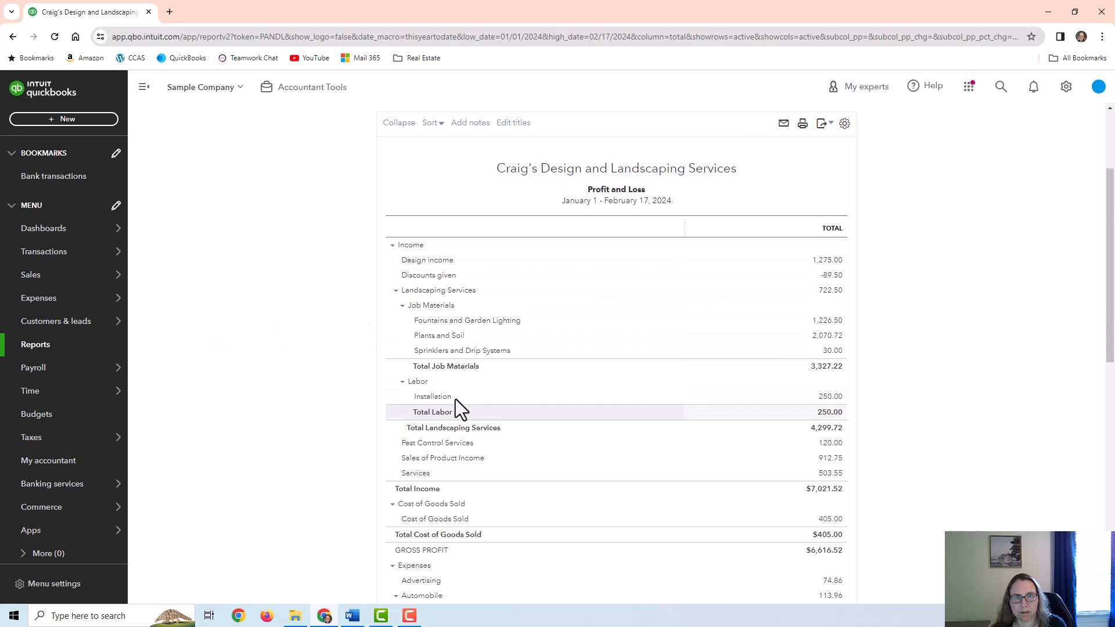
scroll(450, 409, down, 2)
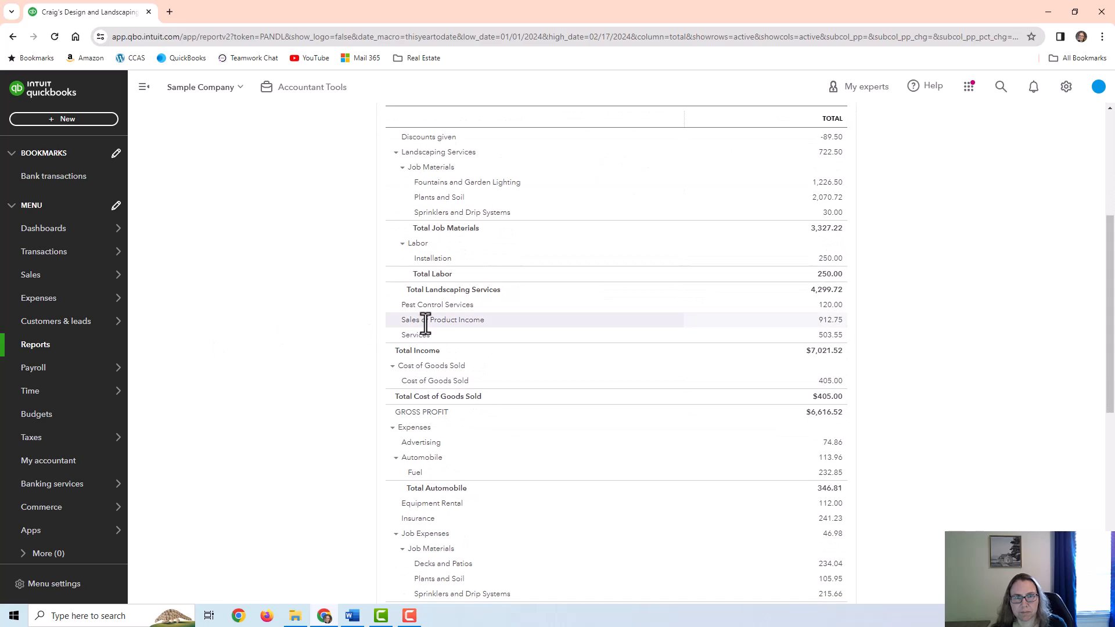
click(831, 306)
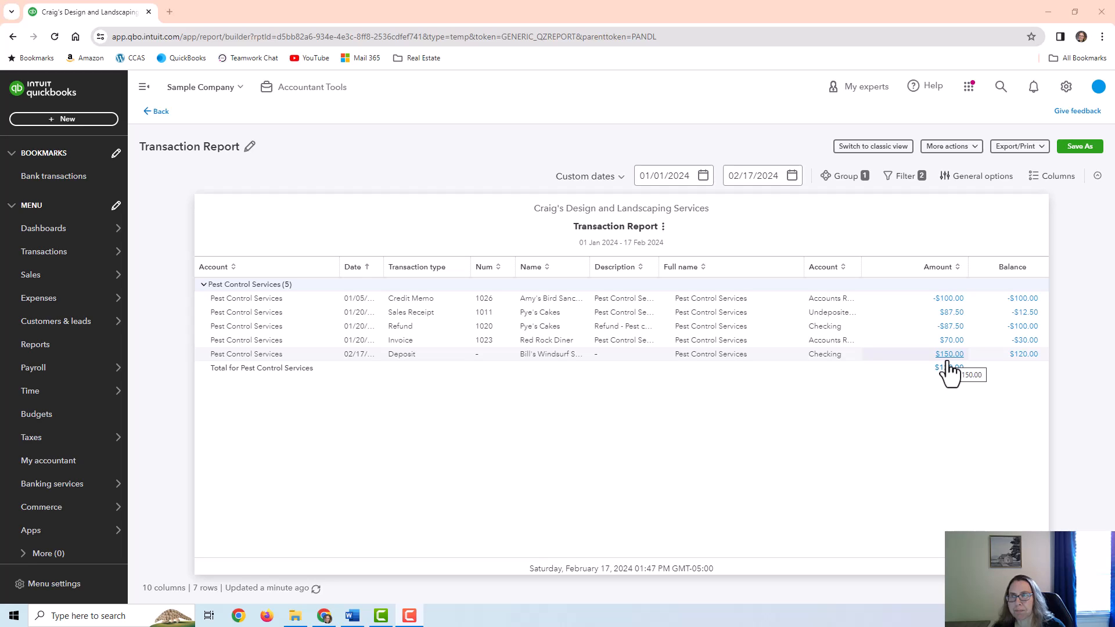
click(35, 350)
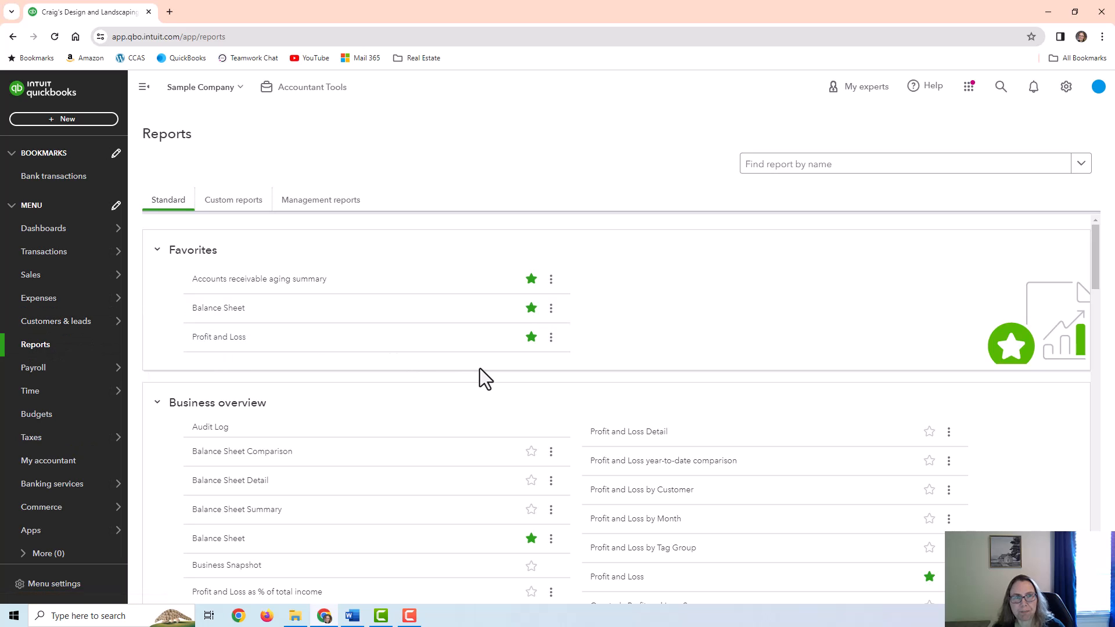
scroll(530, 373, down, 3)
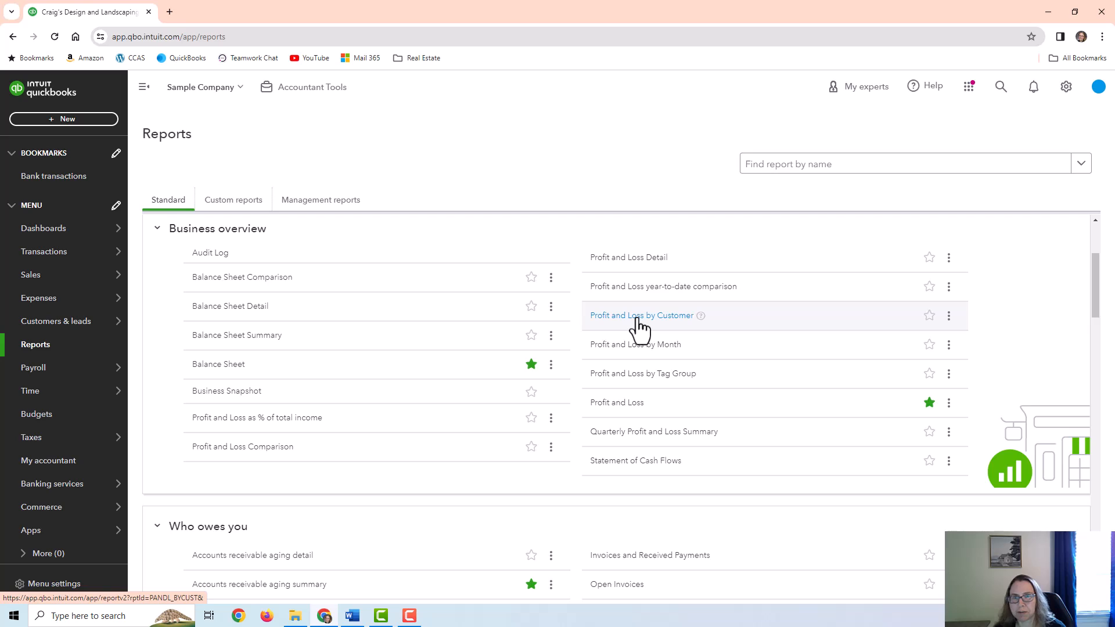
click(639, 325)
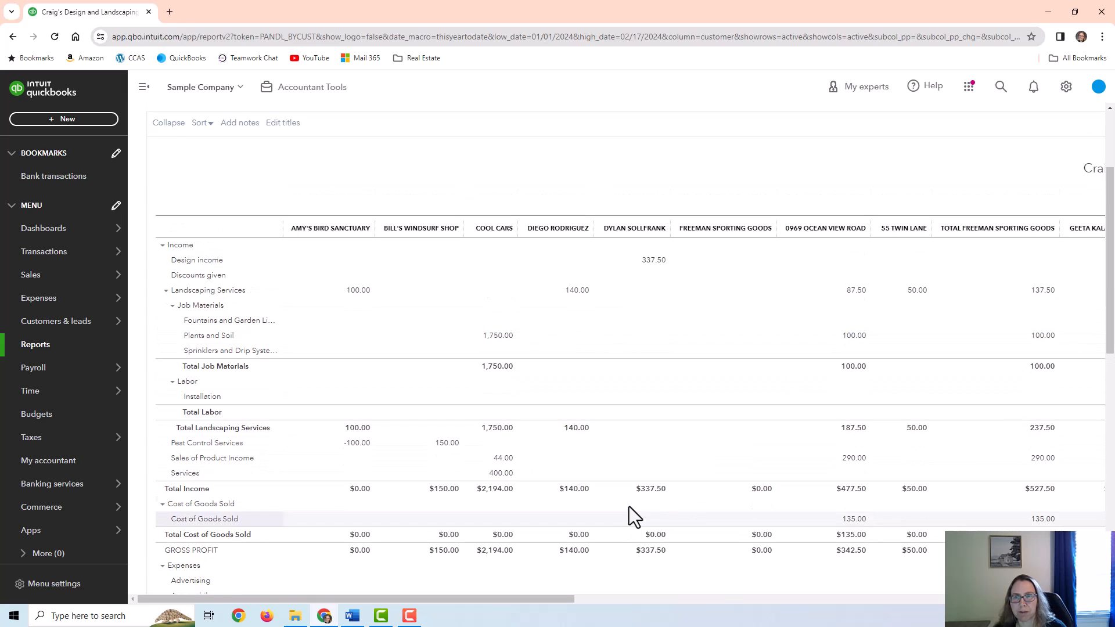
drag(493, 598, 379, 626)
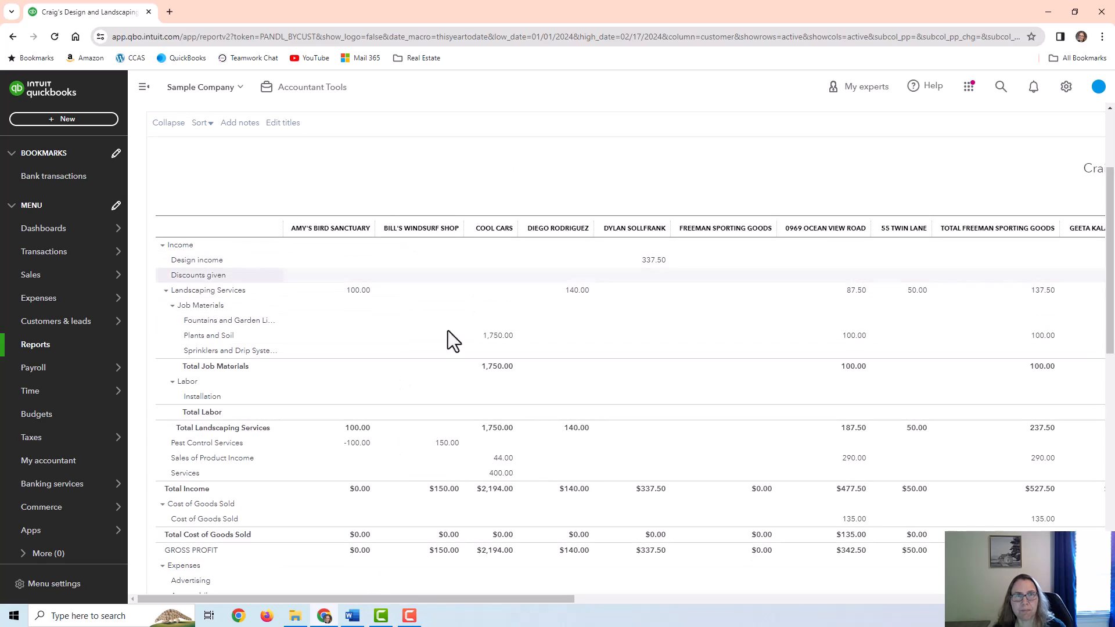
scroll(446, 406, down, 1)
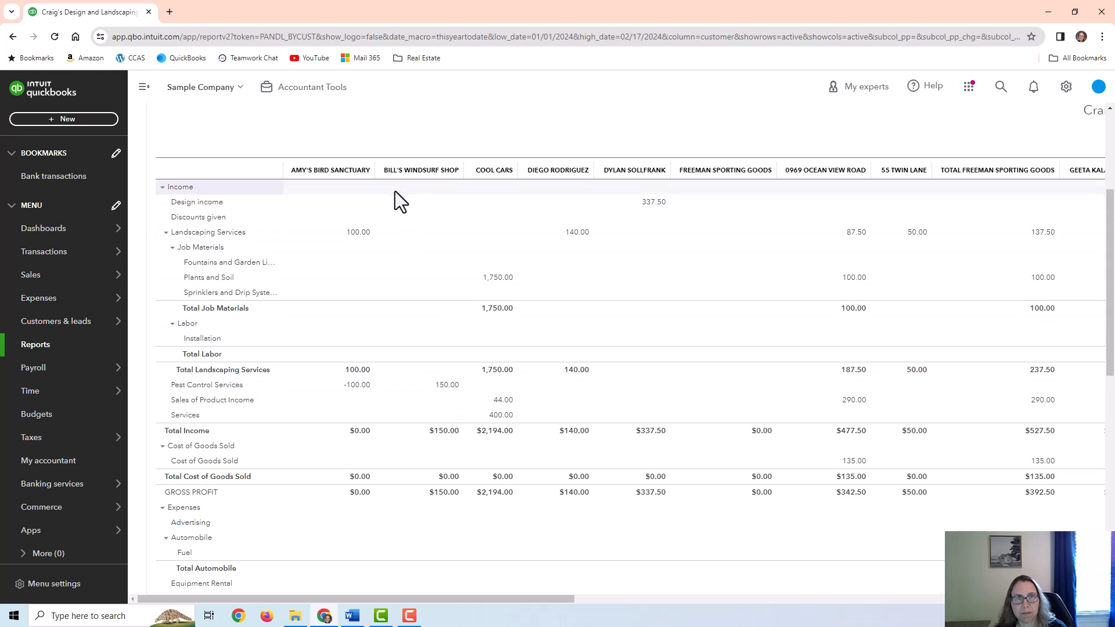
drag(407, 171, 458, 171)
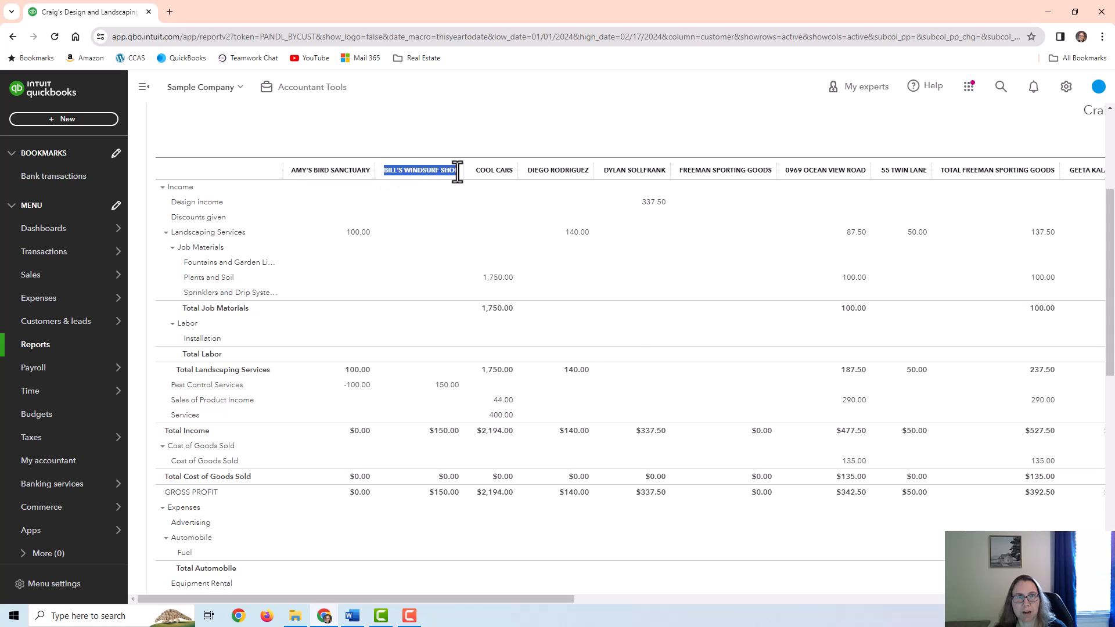
Open the Sales by Customer Summary report from the Reports list and select its title
click(36, 346)
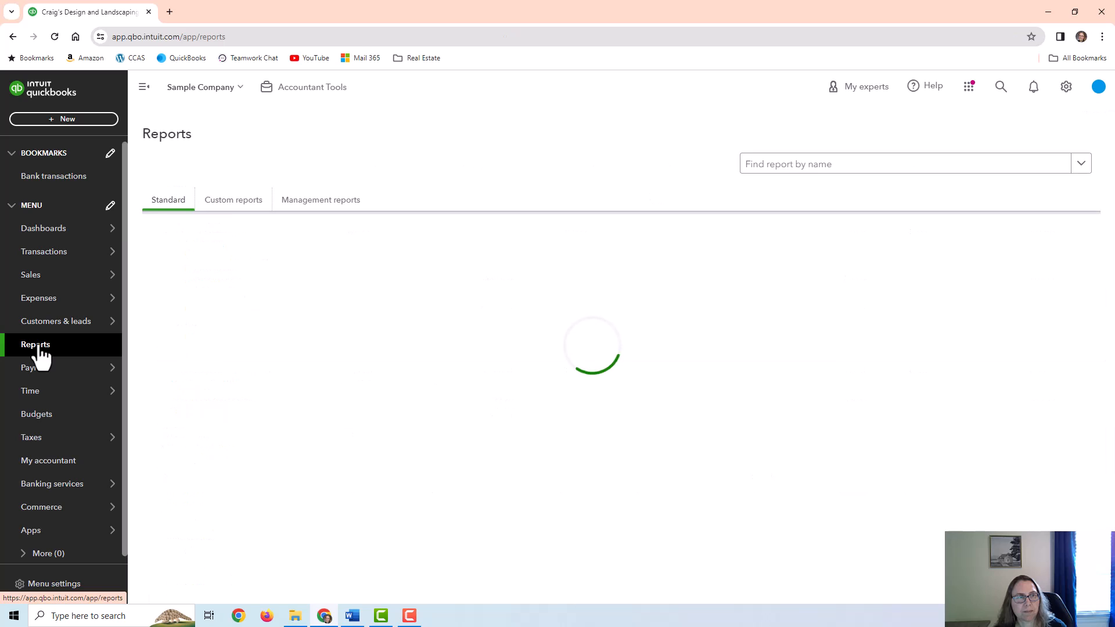
scroll(583, 420, down, 2)
scroll(604, 418, down, 10)
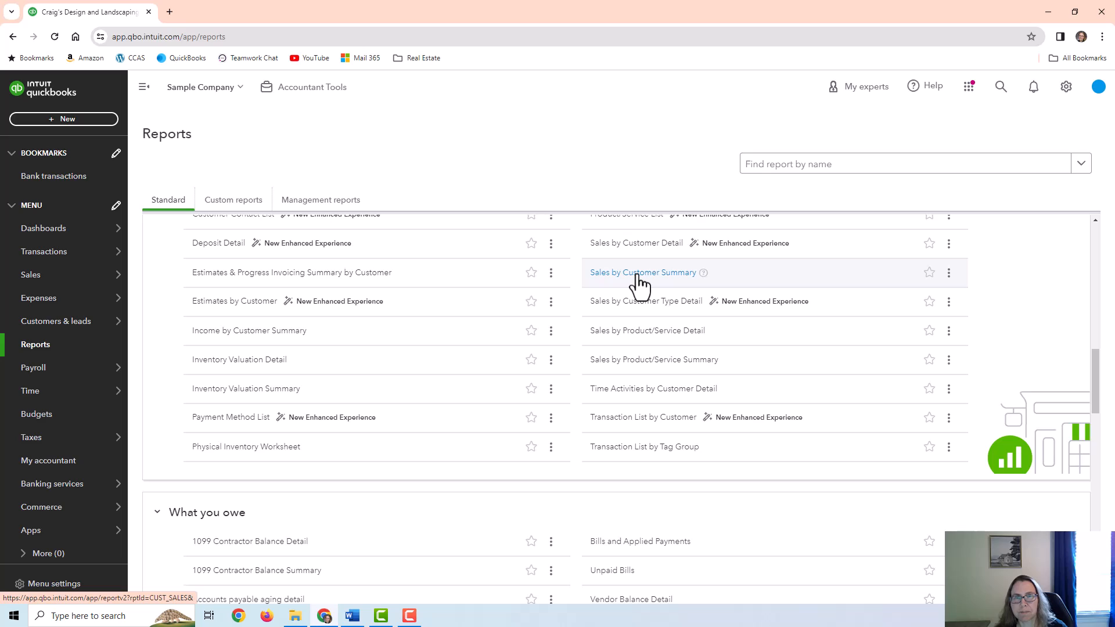
click(638, 273)
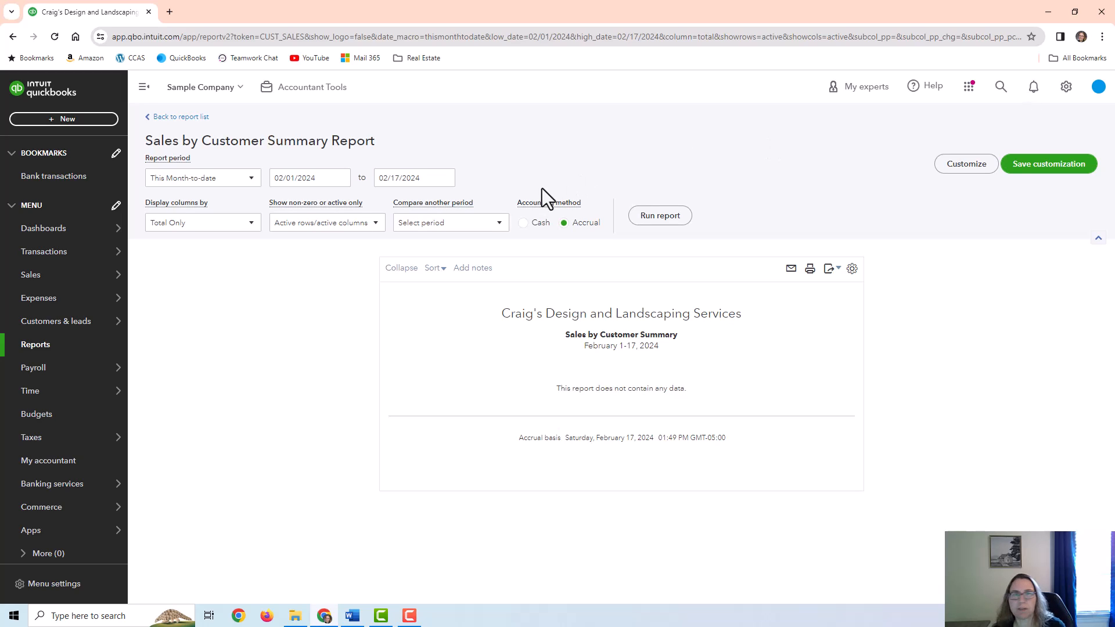
drag(147, 140, 403, 148)
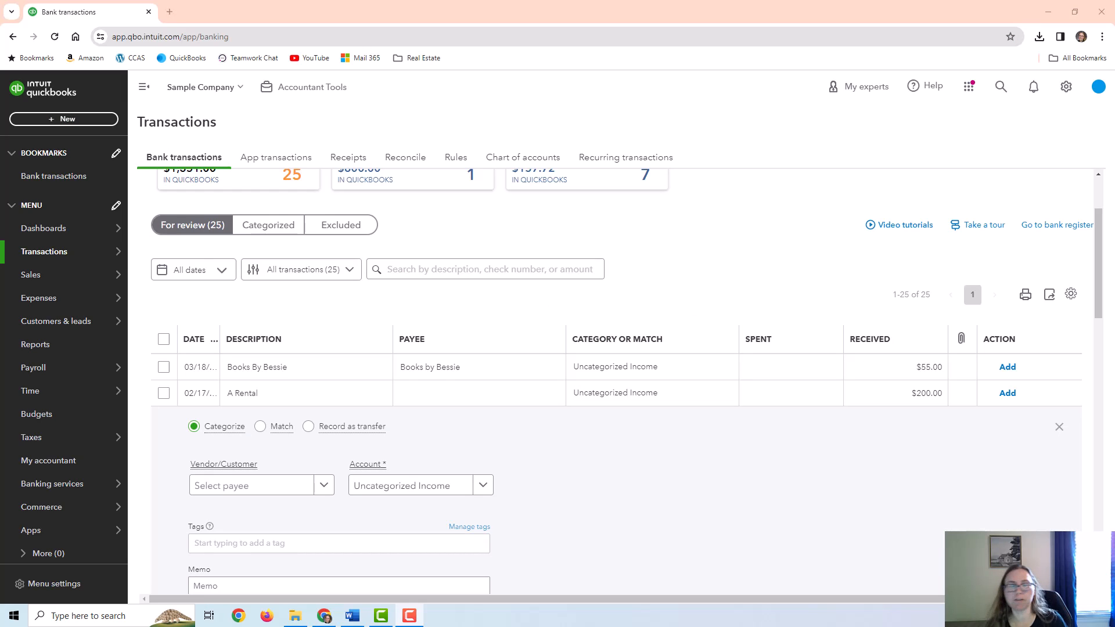
click(1059, 428)
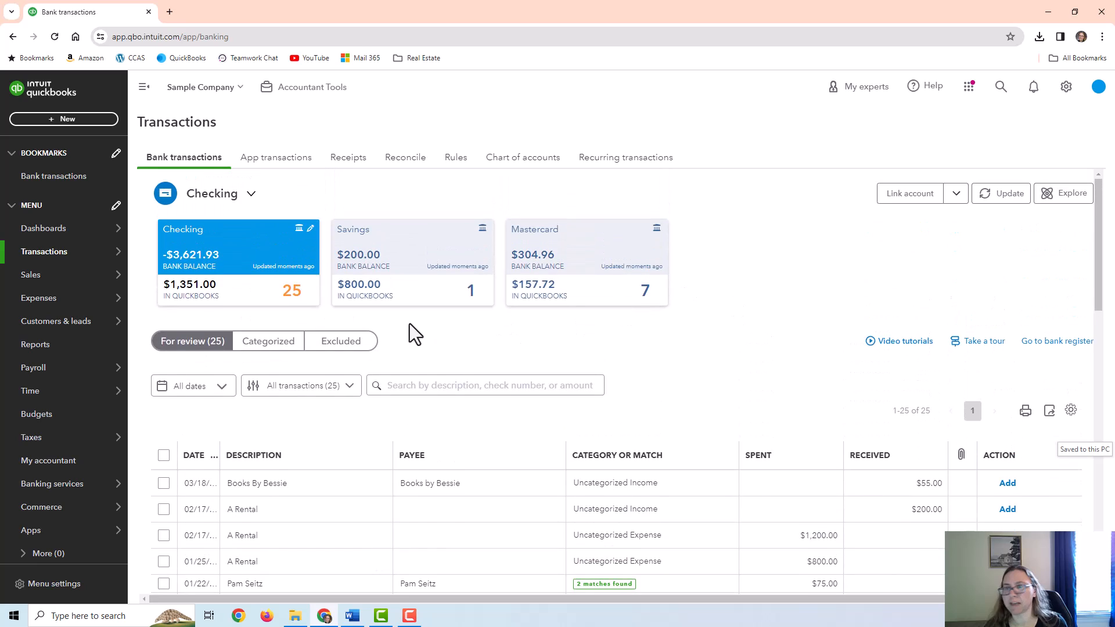
click(99, 120)
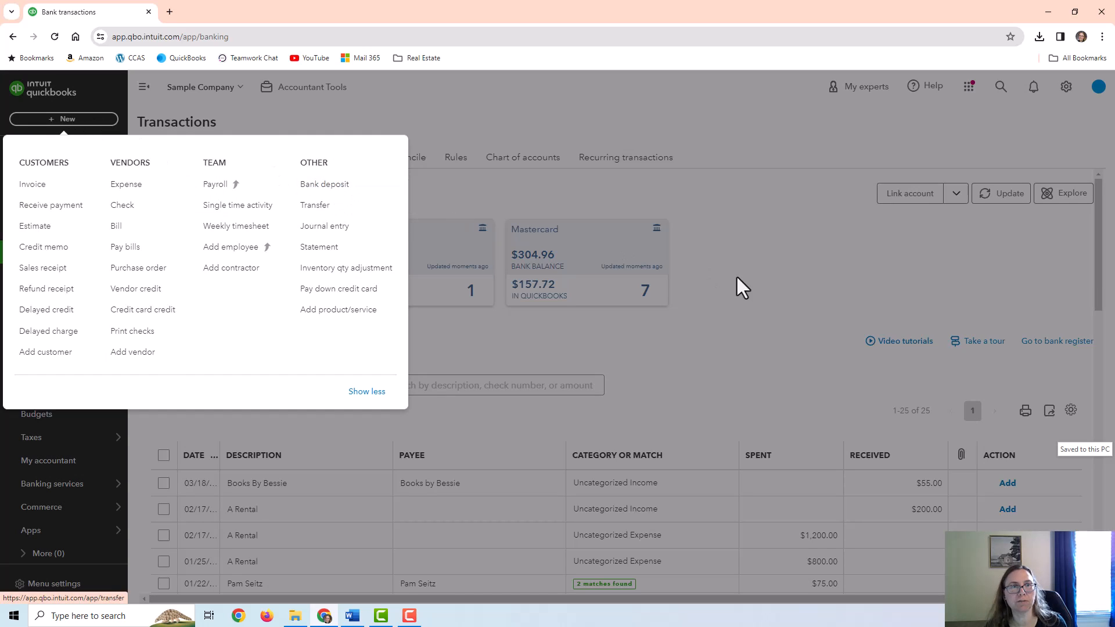
click(755, 282)
scroll(752, 289, down, 3)
scroll(418, 264, up, 2)
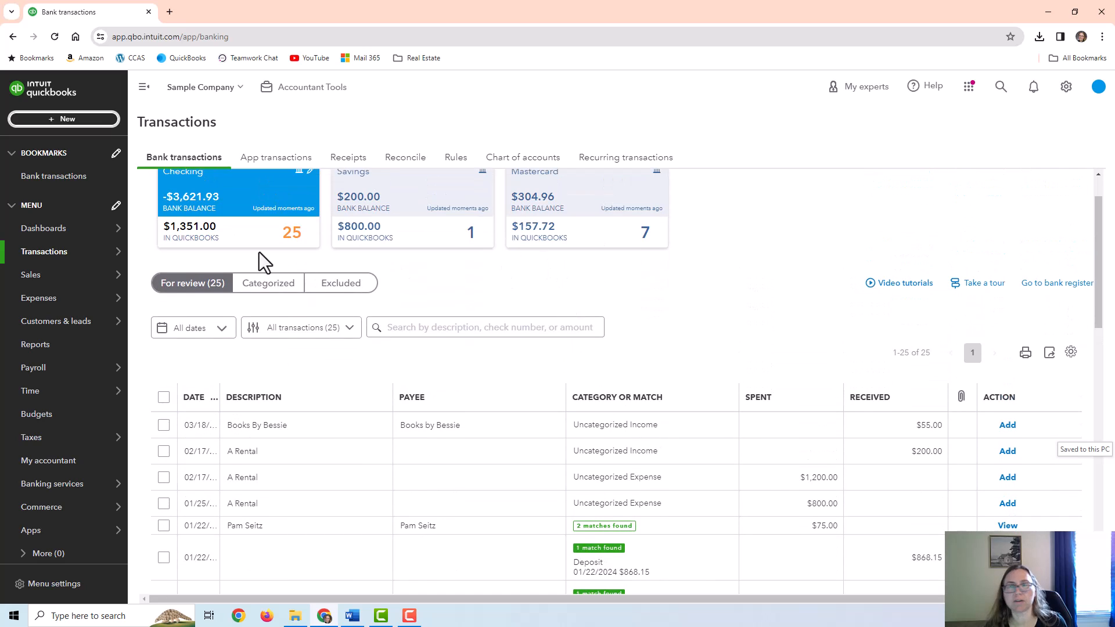
scroll(244, 226, up, 1)
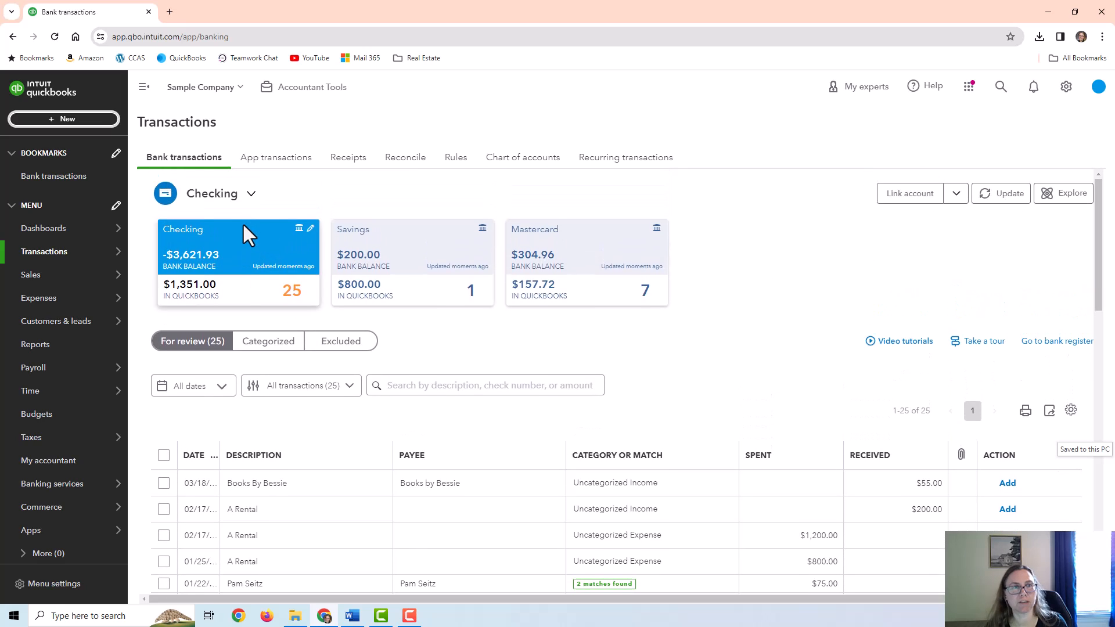
scroll(771, 391, down, 2)
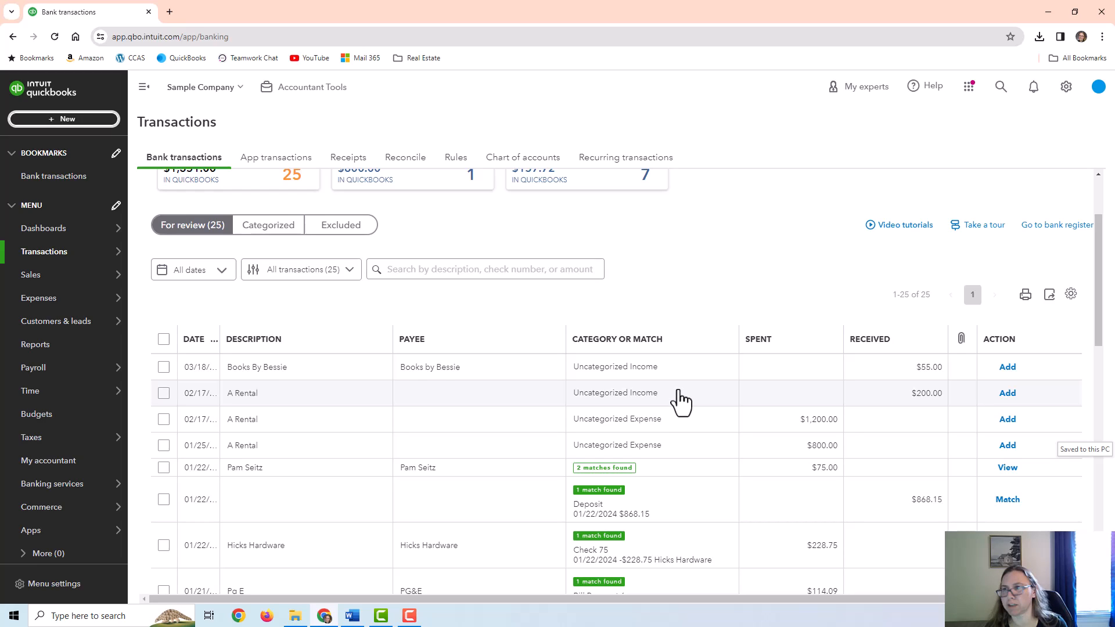
Categorize the $200.00 A Rental deposit to Bill's Windsurf Shop under Pest Control Services and add it
click(680, 393)
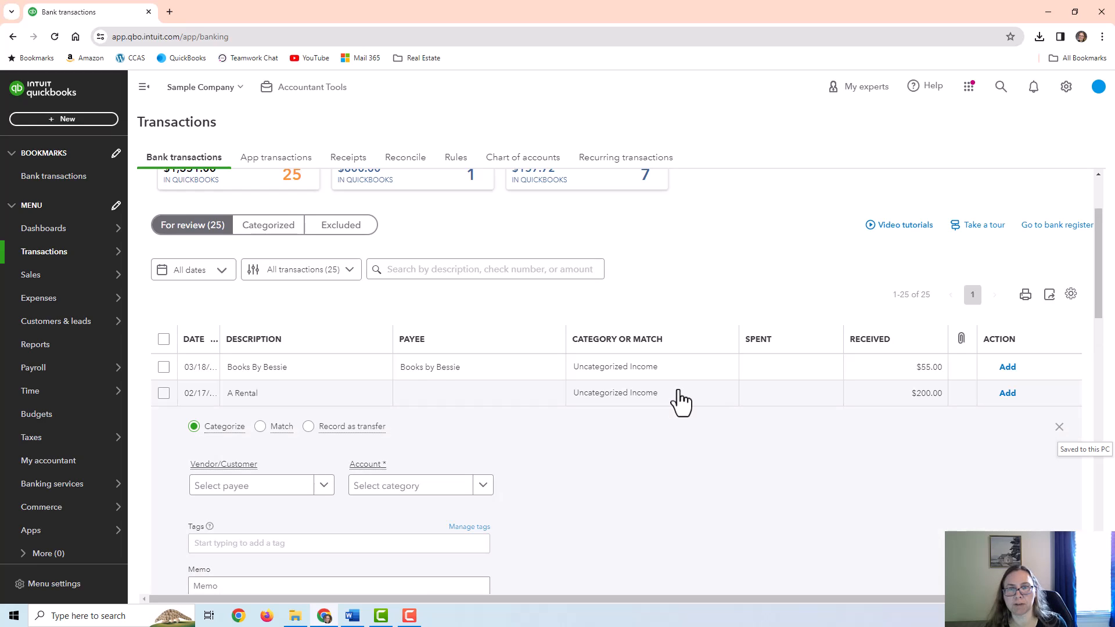
click(276, 370)
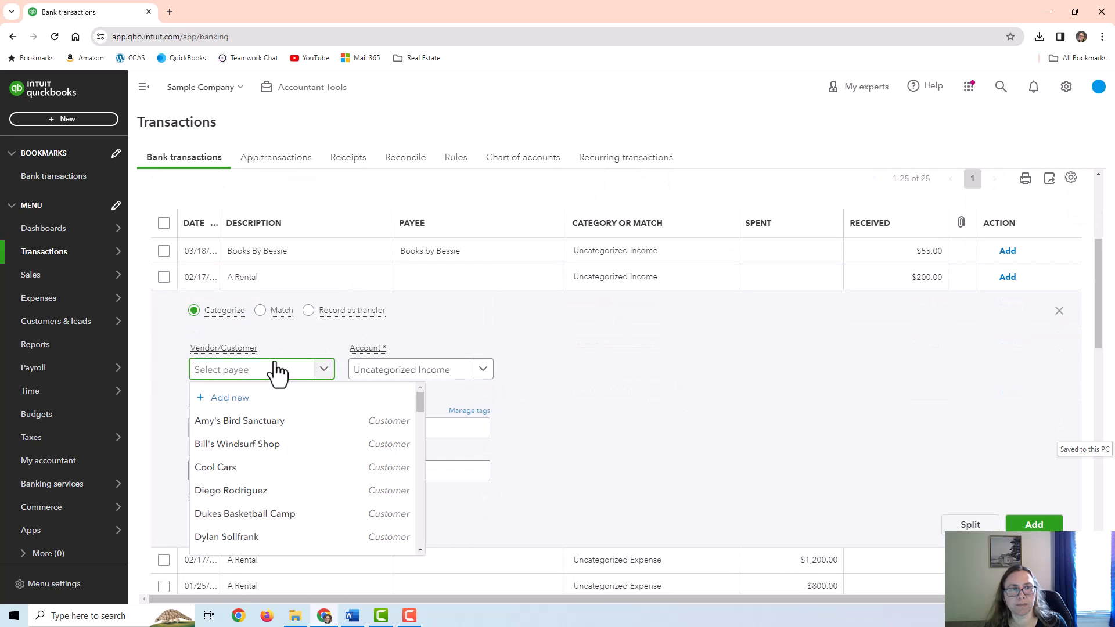
text(b i)
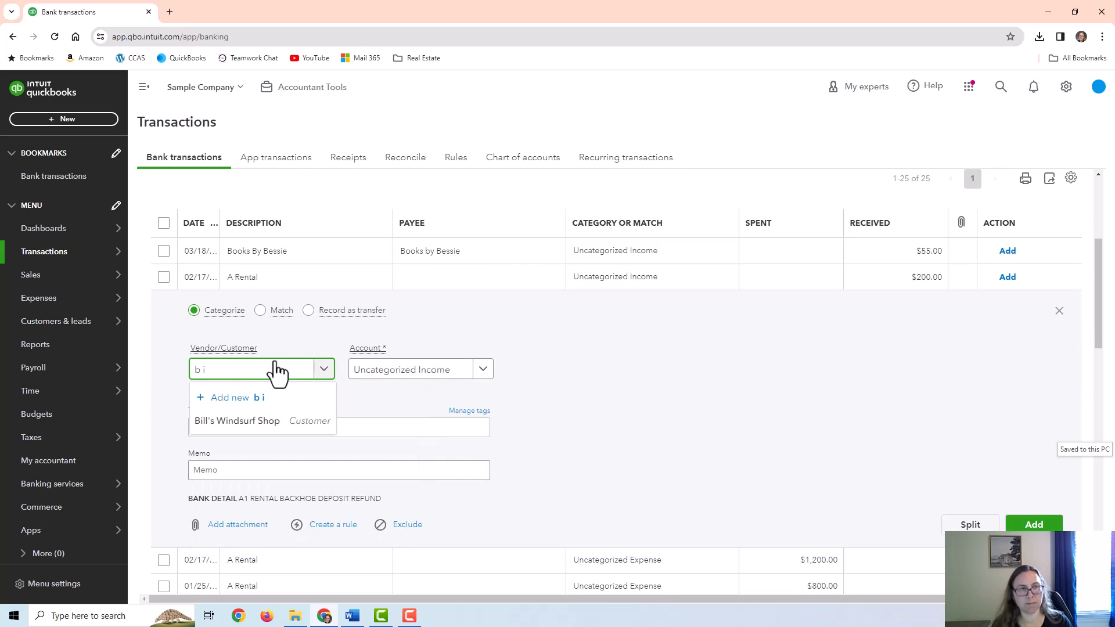
text(ill)
click(274, 423)
key(Tab)
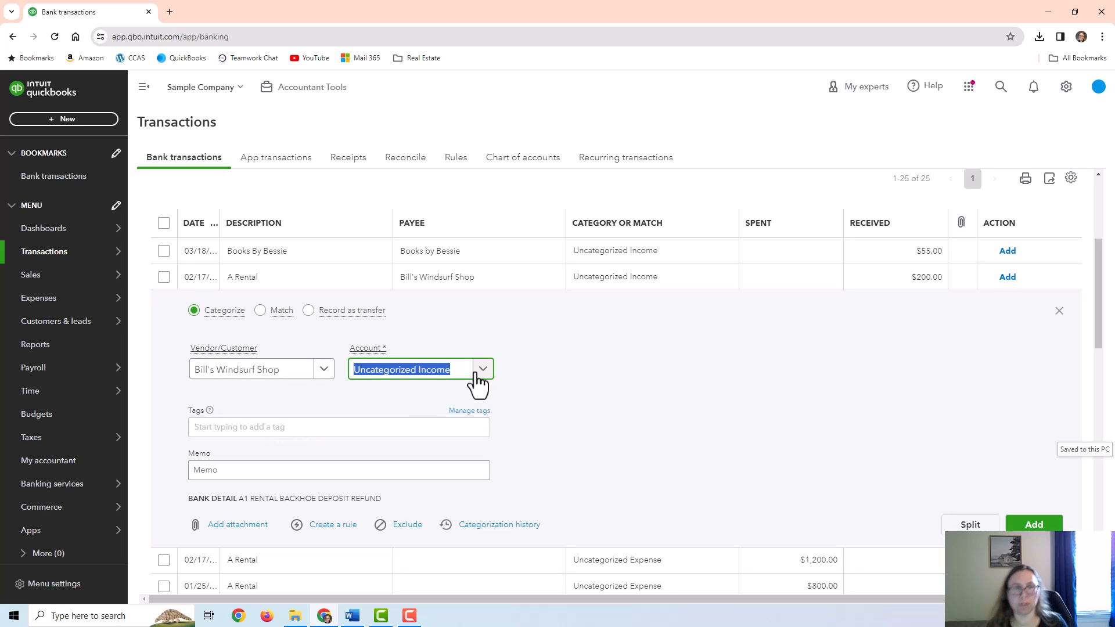
text(prest)
key(BackSpace)
key(BackSpace)
text(est)
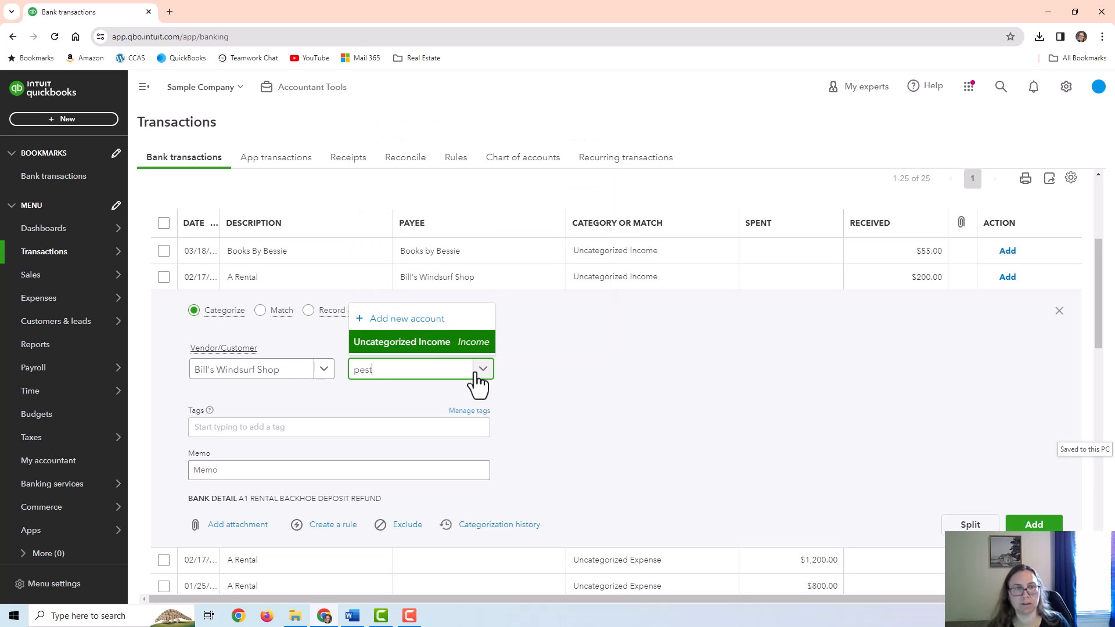
click(451, 346)
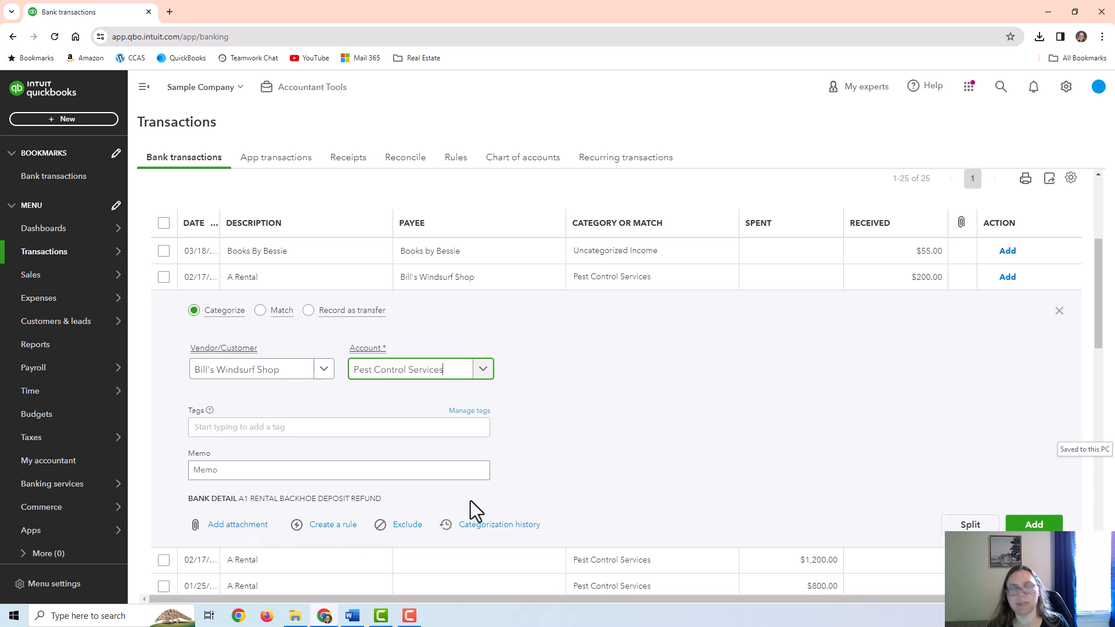
click(1034, 525)
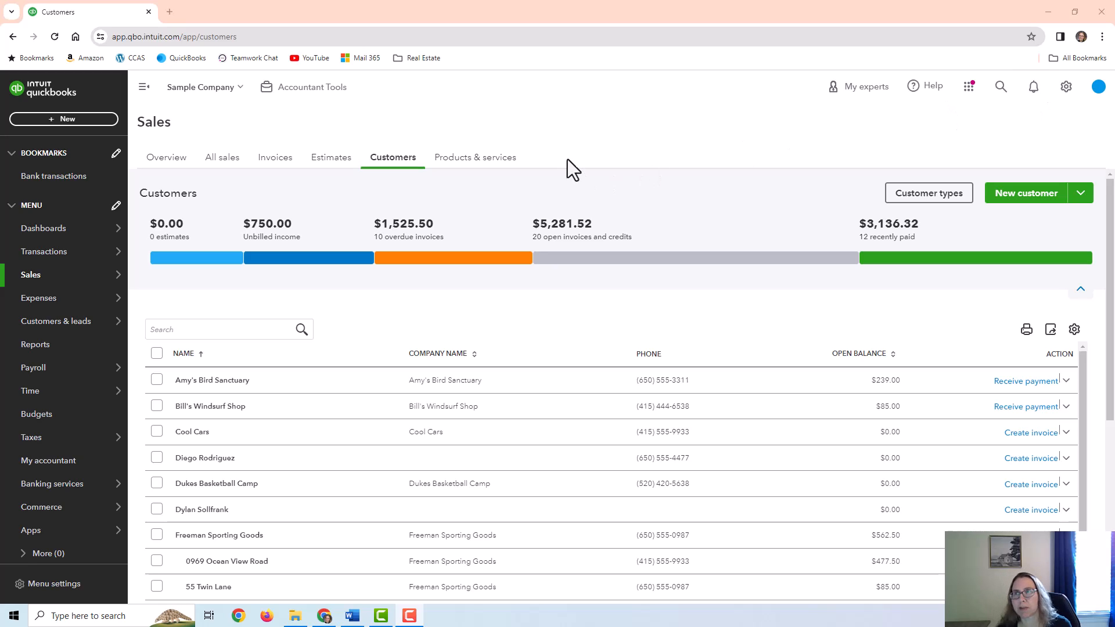
Switch to the Products and Services list and scroll through its 18 items
click(477, 165)
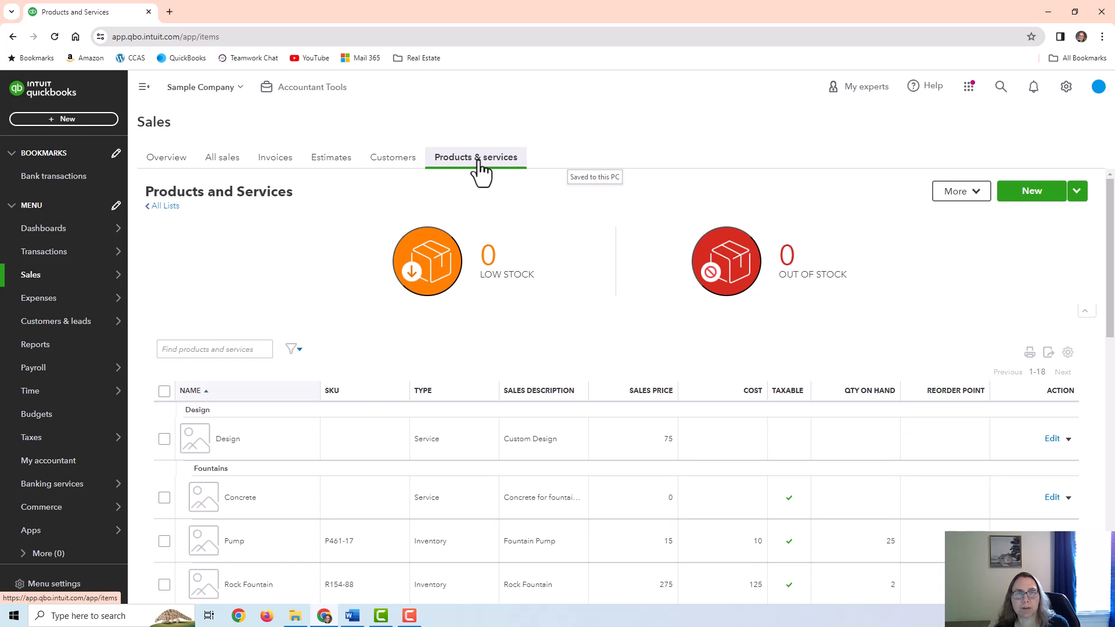
mouse_move(17, 282)
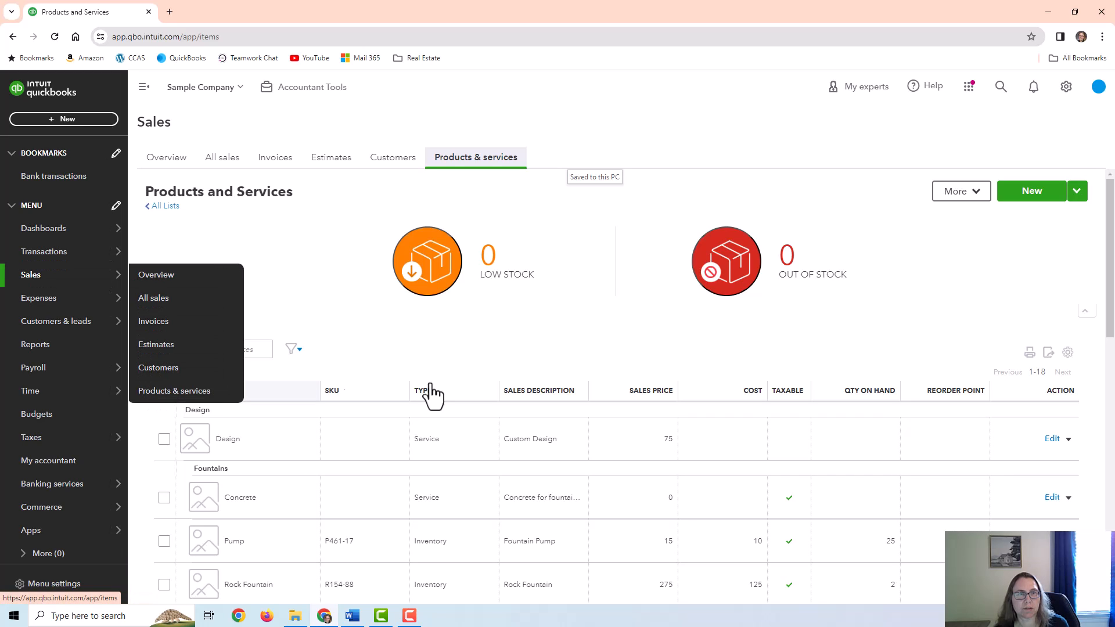
scroll(906, 284, down, 1)
scroll(898, 279, down, 8)
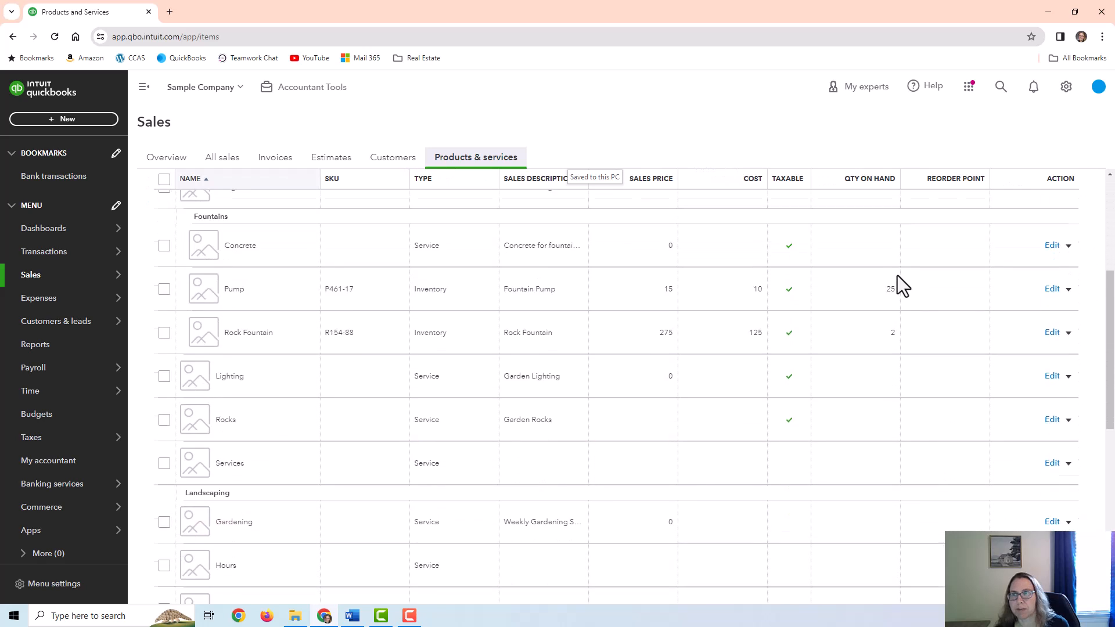
scroll(871, 390, up, 9)
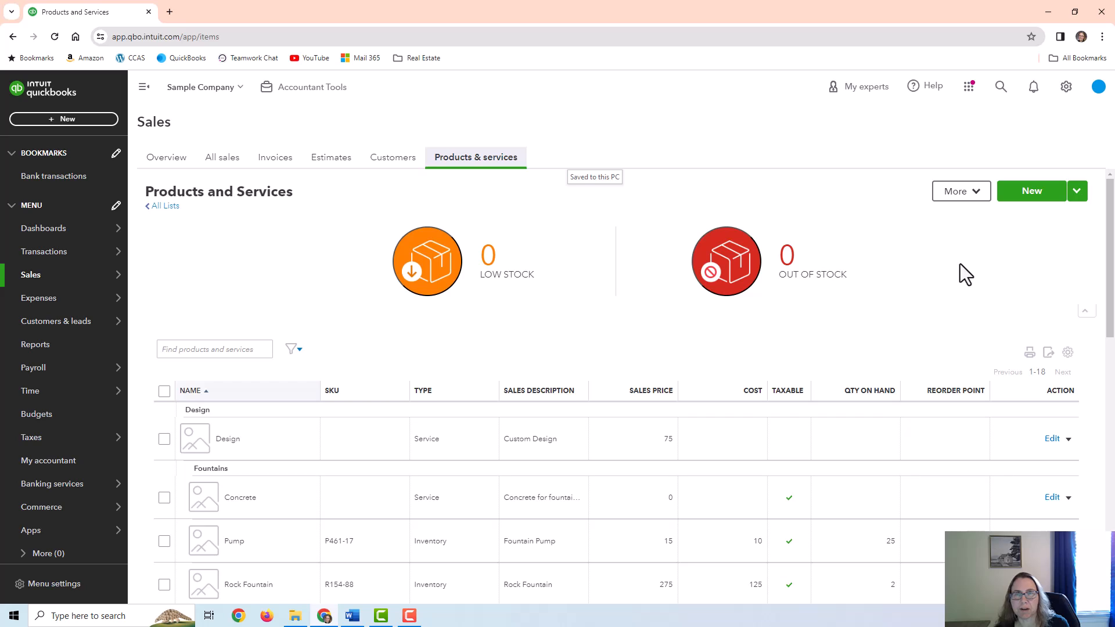
Start a new service item, review its income account options, then discard the form unsaved
click(1028, 193)
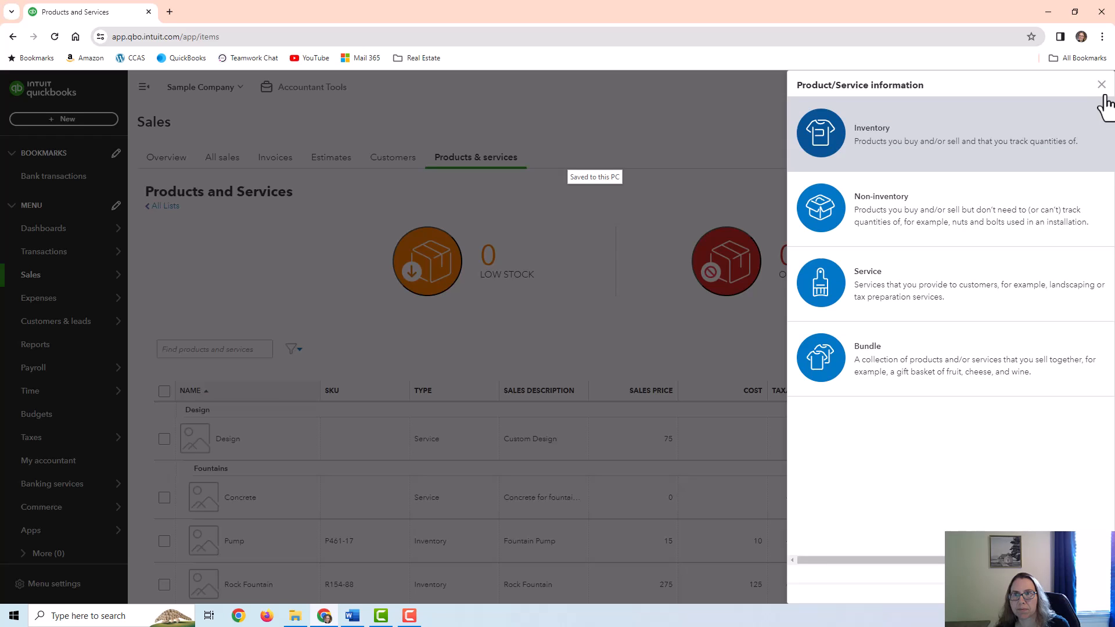
click(911, 277)
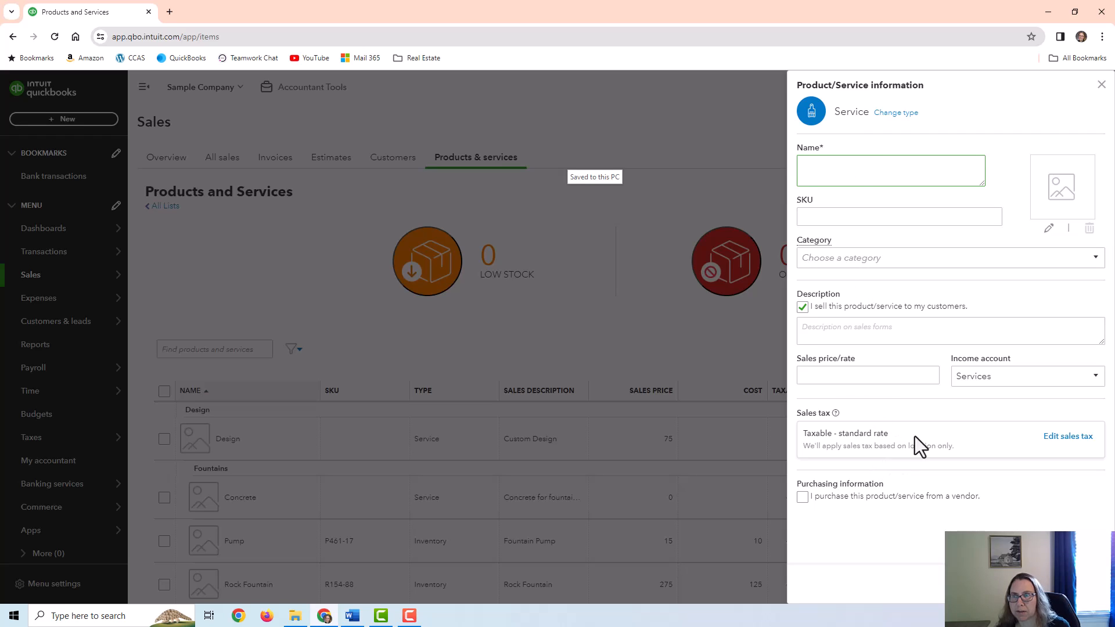
click(1056, 376)
click(960, 360)
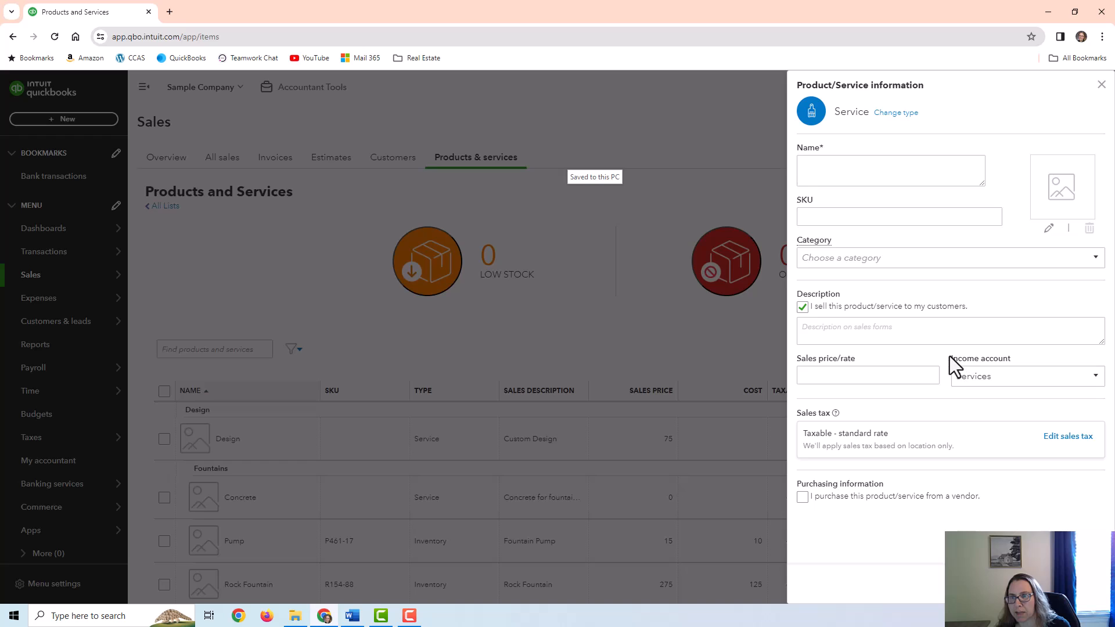
click(1010, 375)
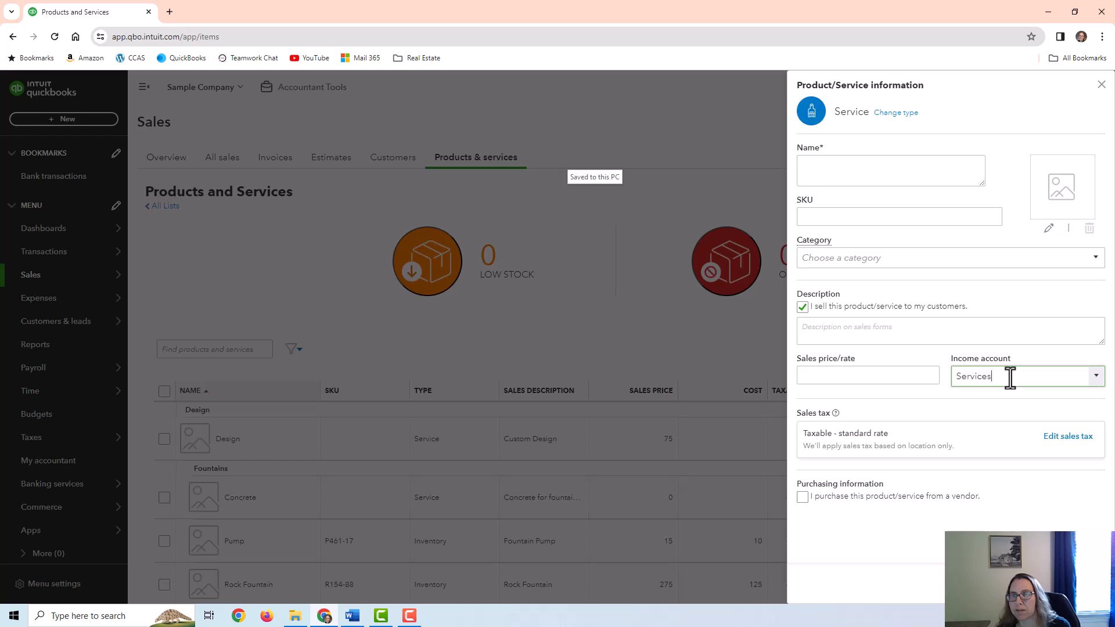
click(1096, 376)
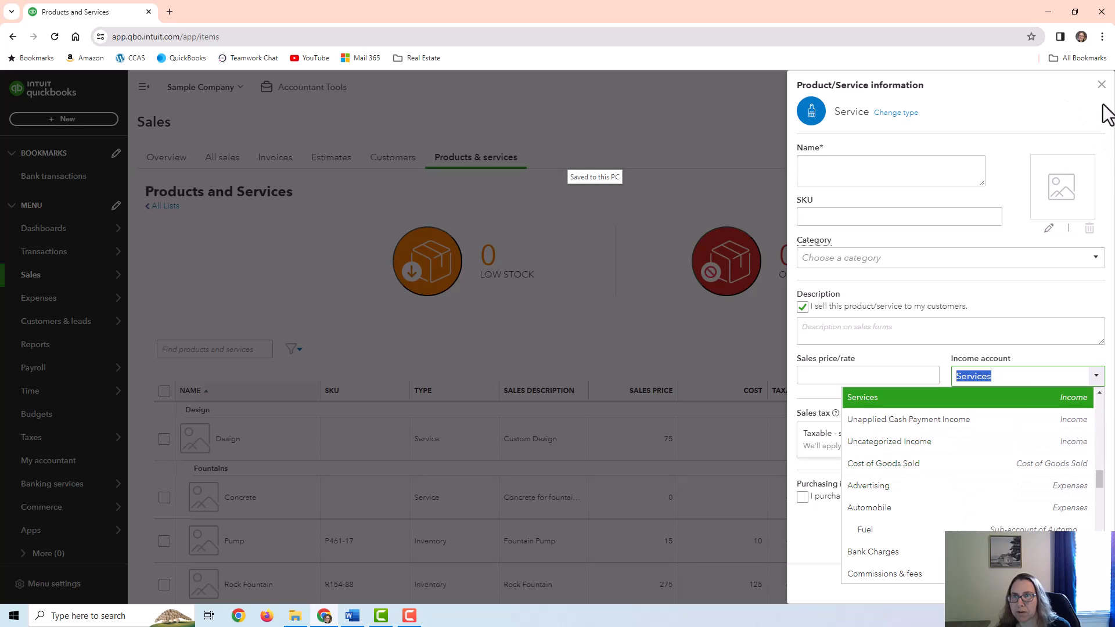
click(1101, 85)
scroll(873, 468, down, 3)
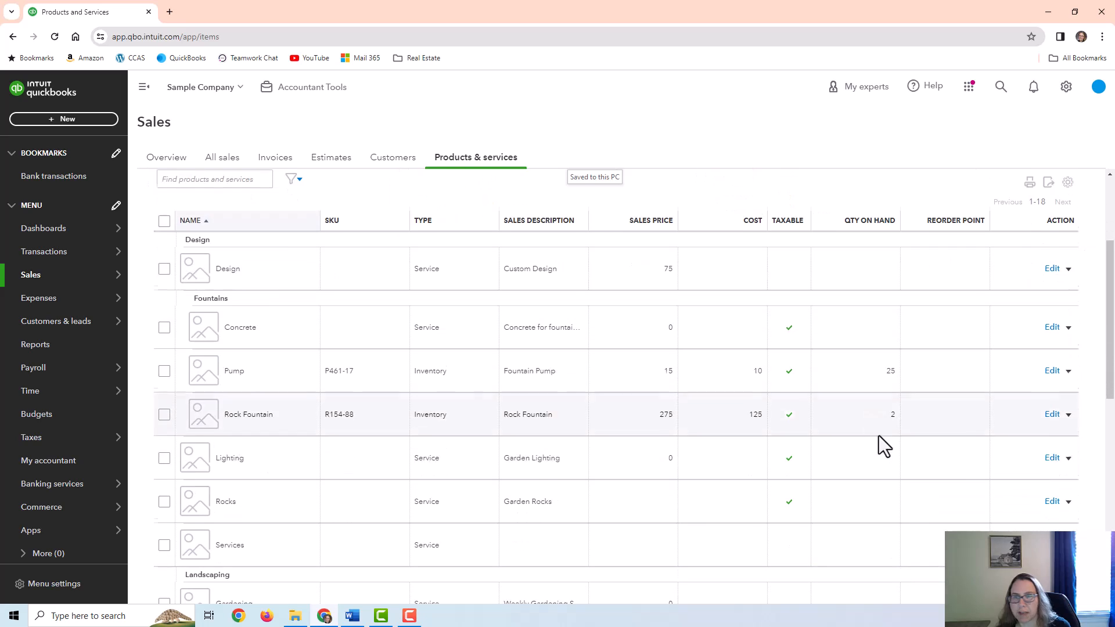
Open the Design service for editing and review its name, Design income account and 75 price
double_click(224, 269)
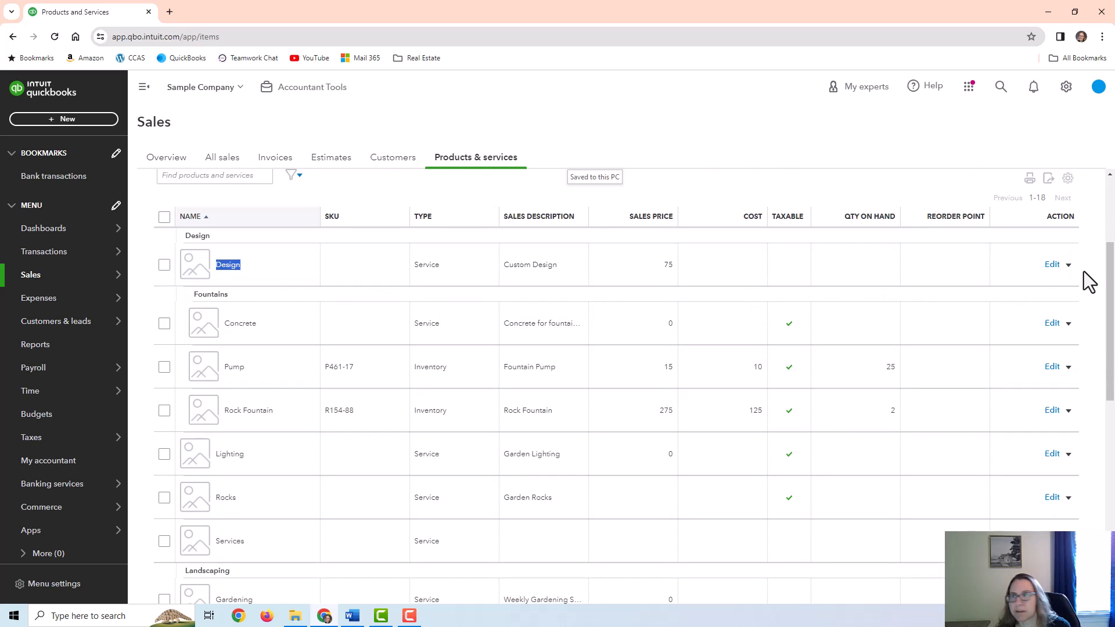
scroll(894, 441, up, 3)
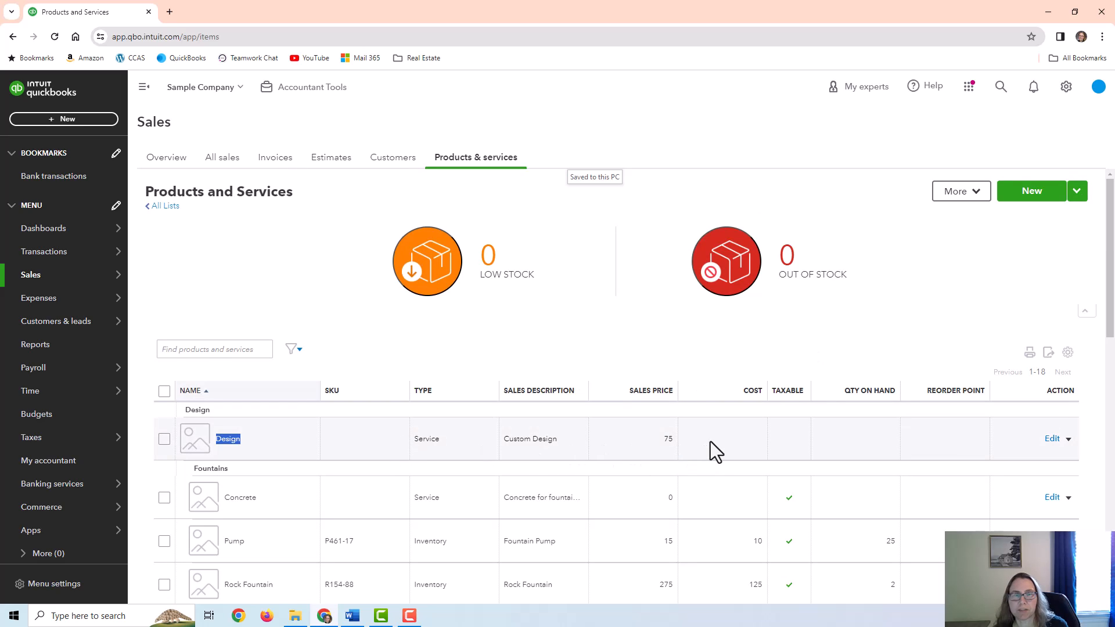
click(1052, 439)
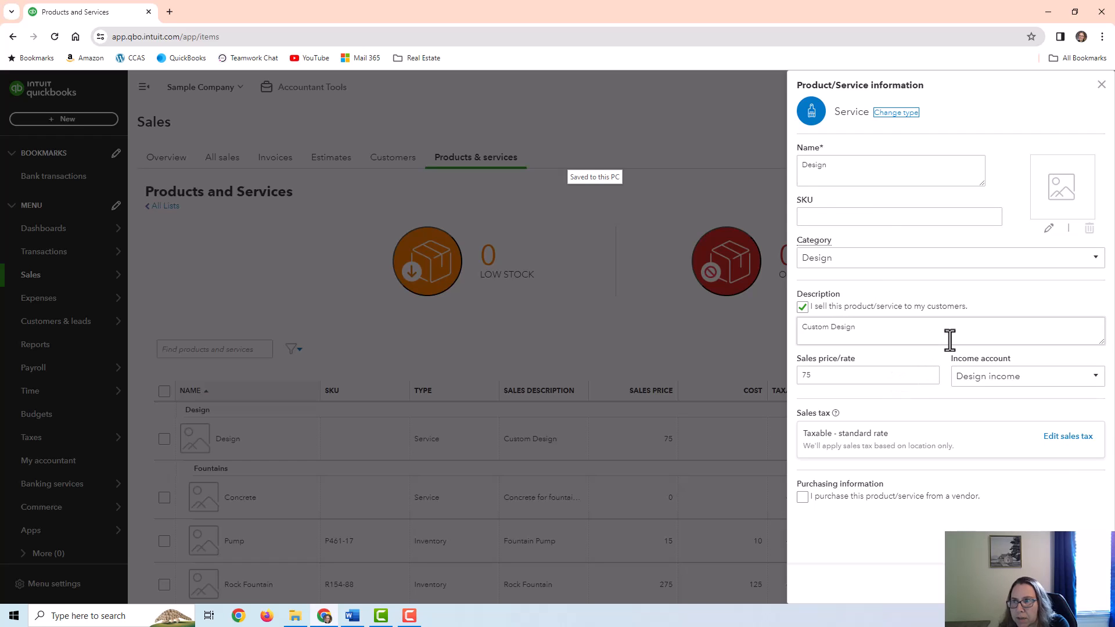
drag(852, 162, 791, 169)
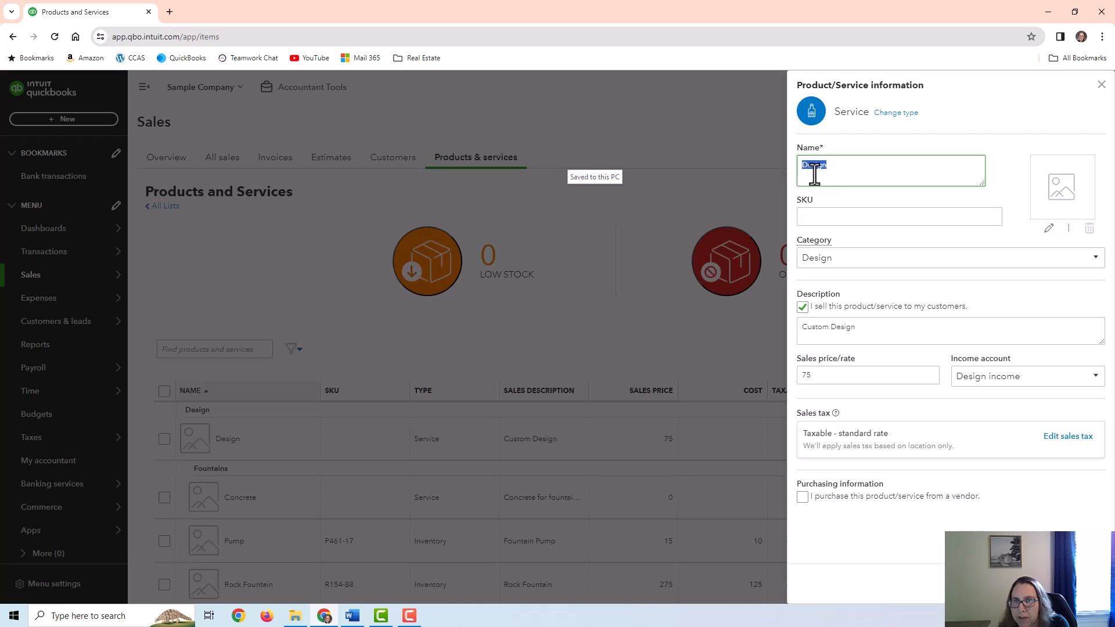
click(1079, 376)
drag(1078, 376, 954, 393)
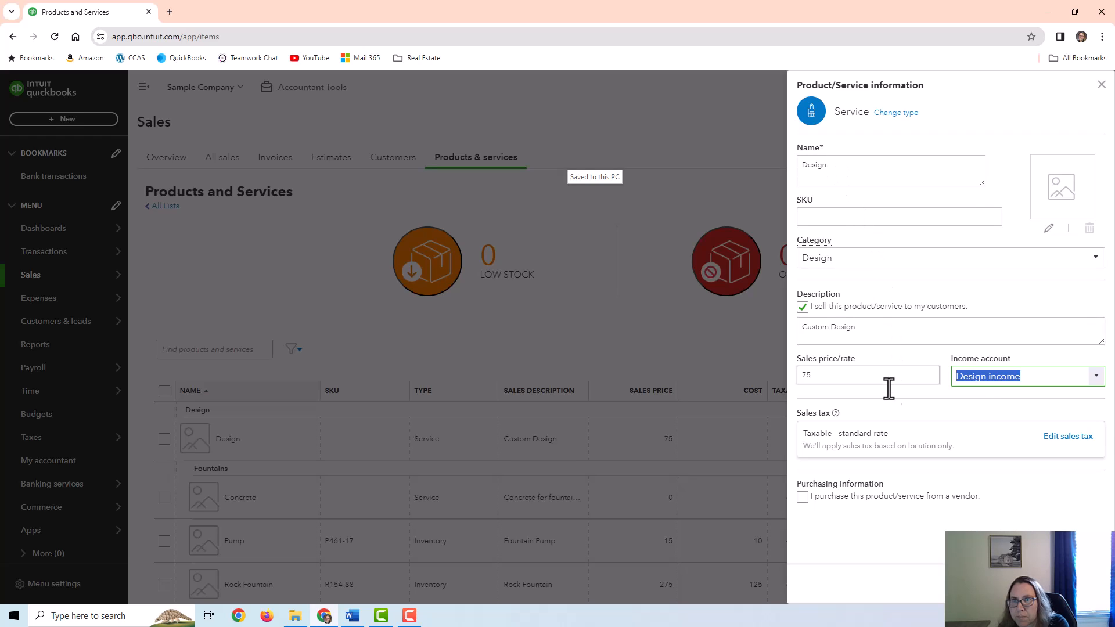
click(831, 375)
double_click(798, 374)
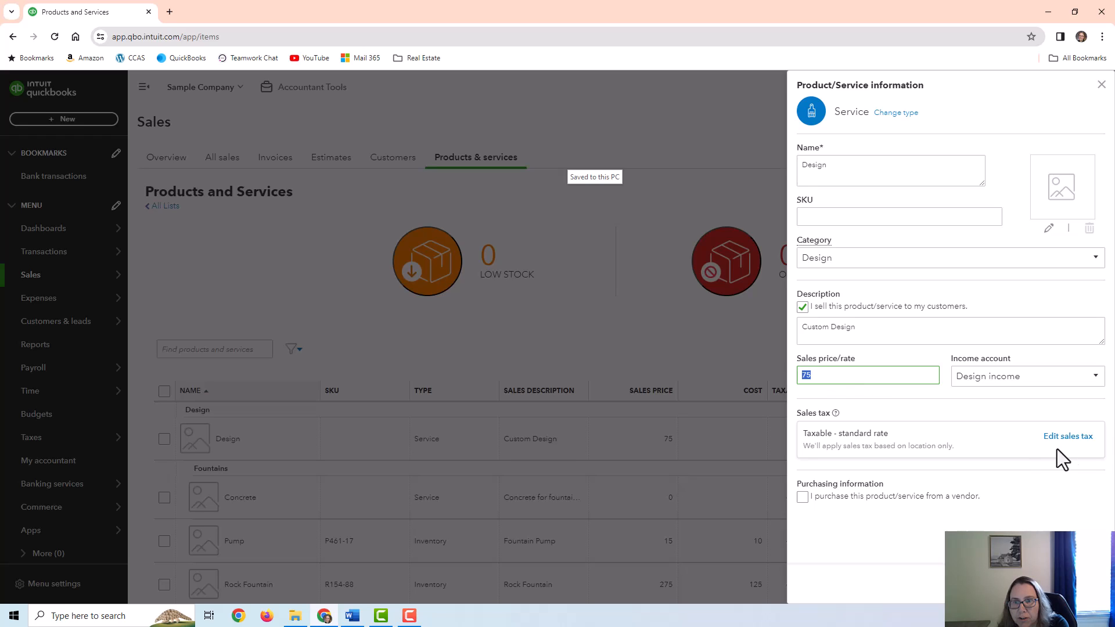
Set the Design service's sales tax to Nontaxable
click(1066, 437)
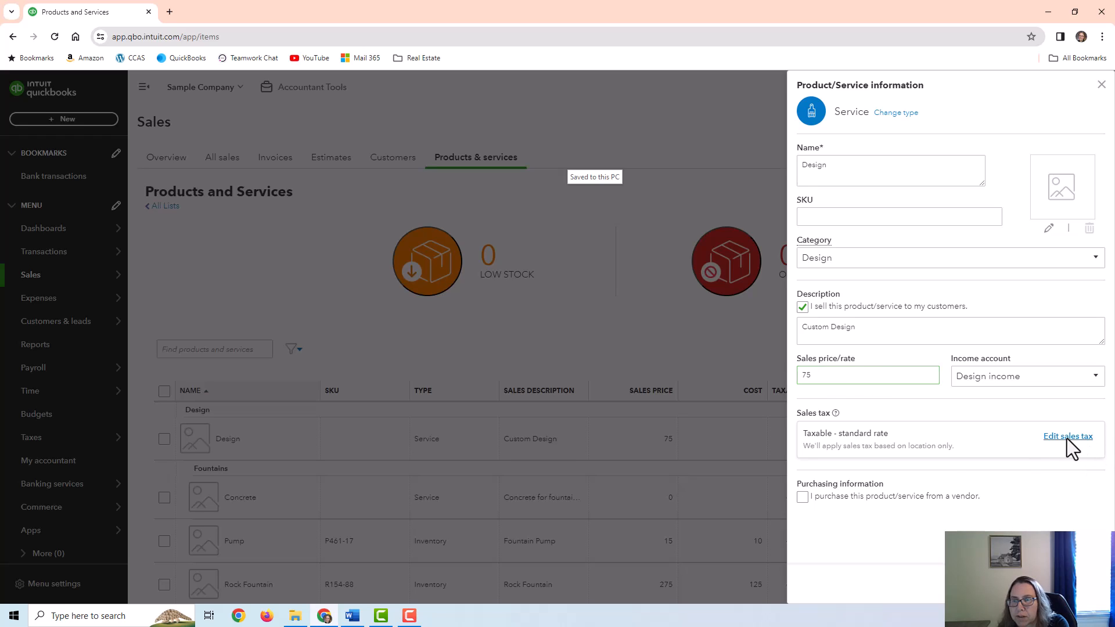
click(830, 471)
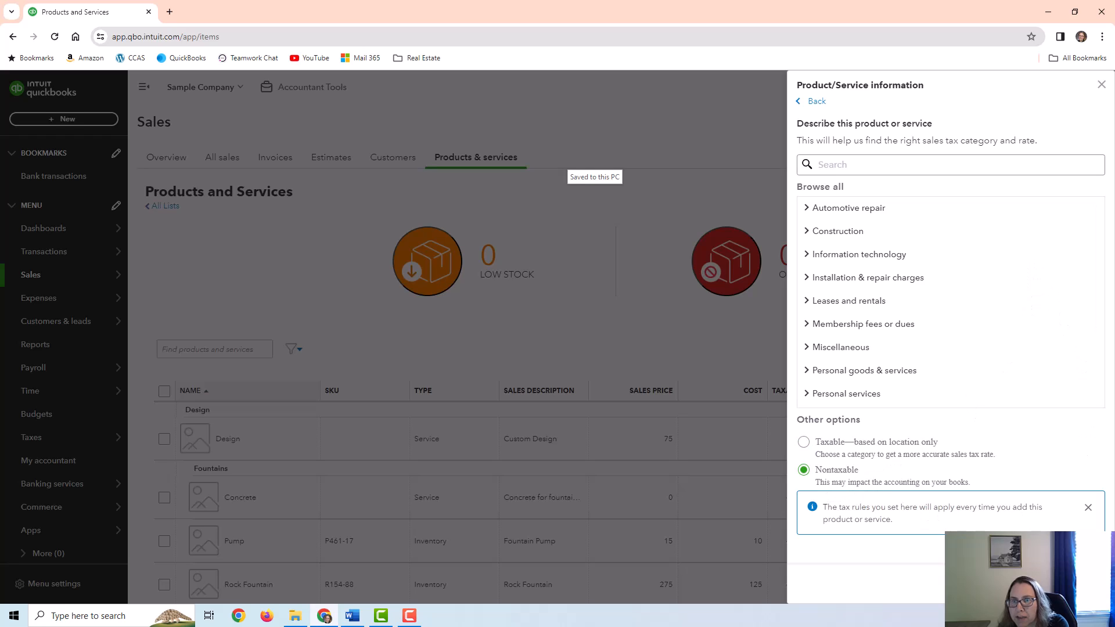
click(1083, 583)
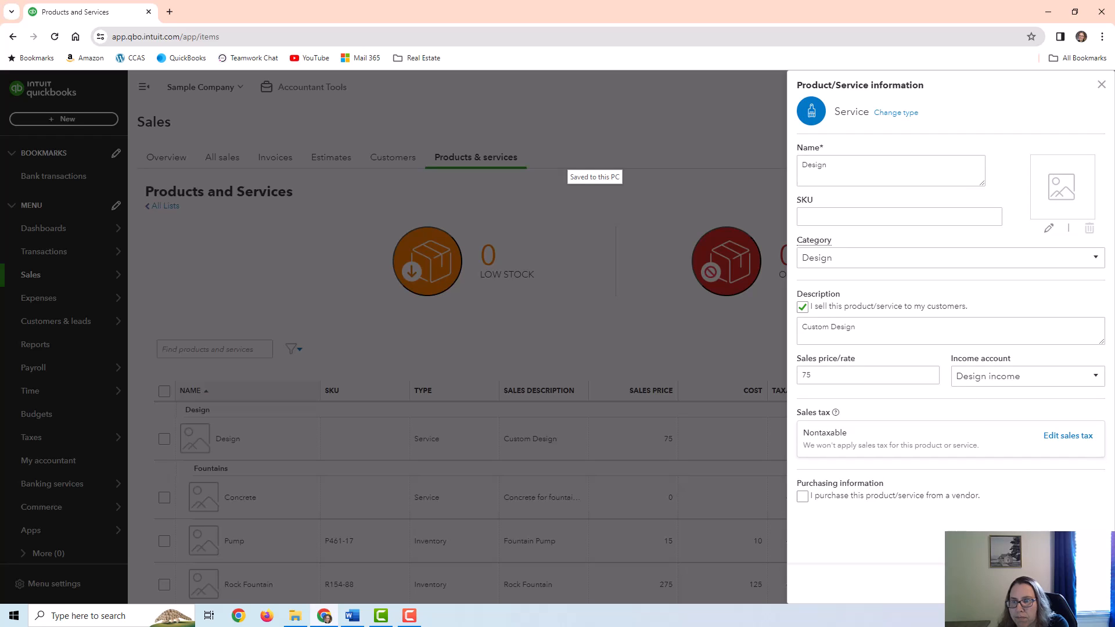
Inspect the purchase-from-vendor fields with the Purchases expense account, then remove them again
click(802, 497)
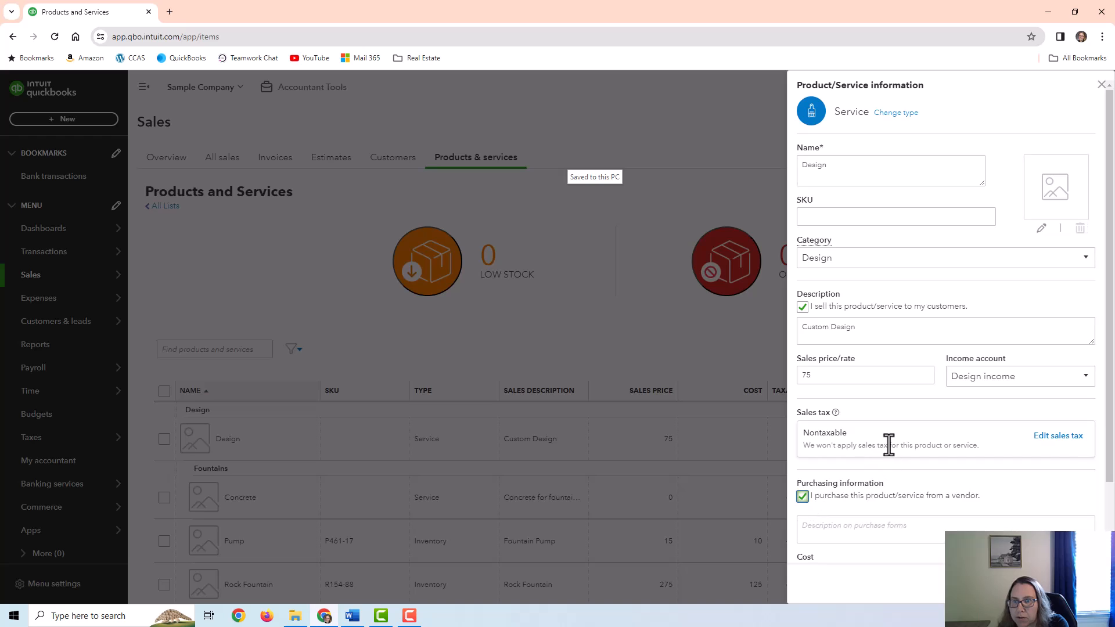
scroll(923, 433, down, 2)
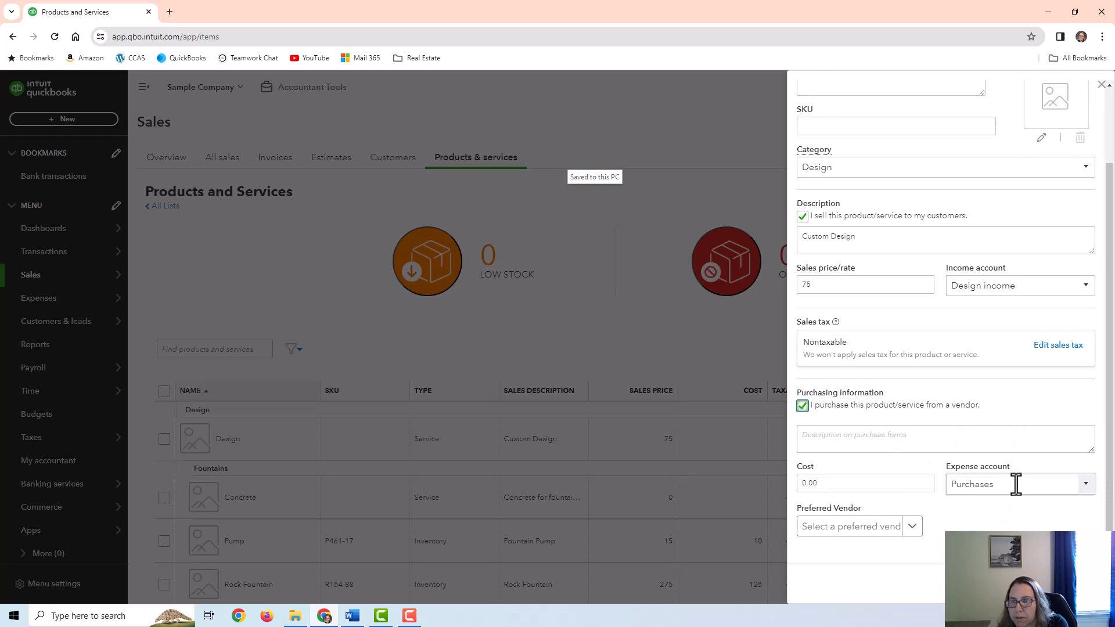
click(802, 405)
click(800, 495)
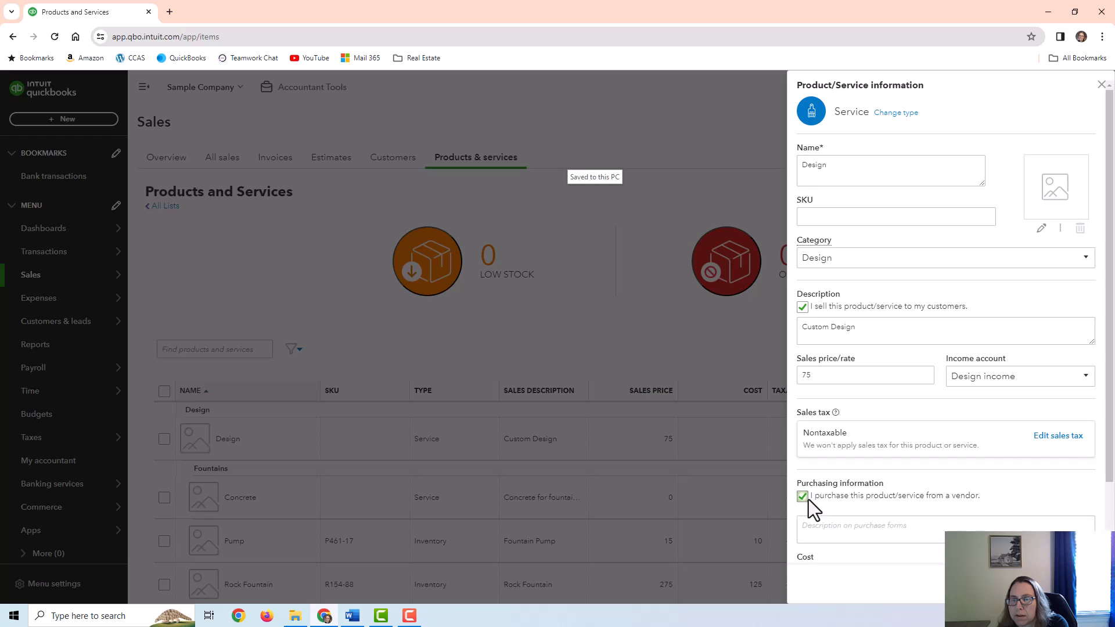
scroll(1038, 472, down, 2)
click(995, 491)
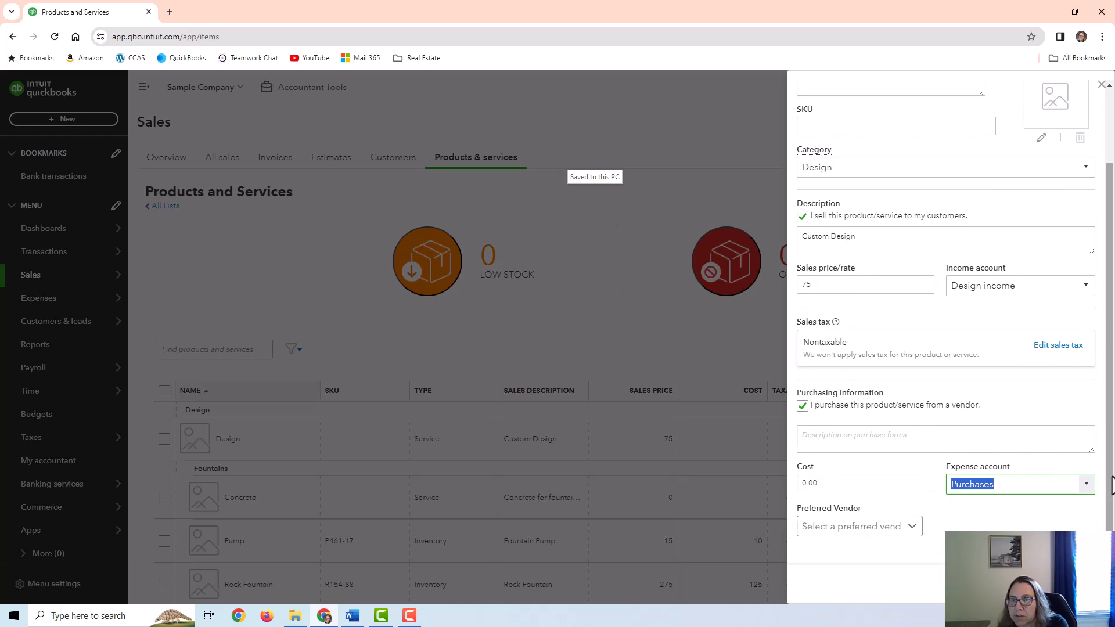
click(1086, 485)
click(1088, 493)
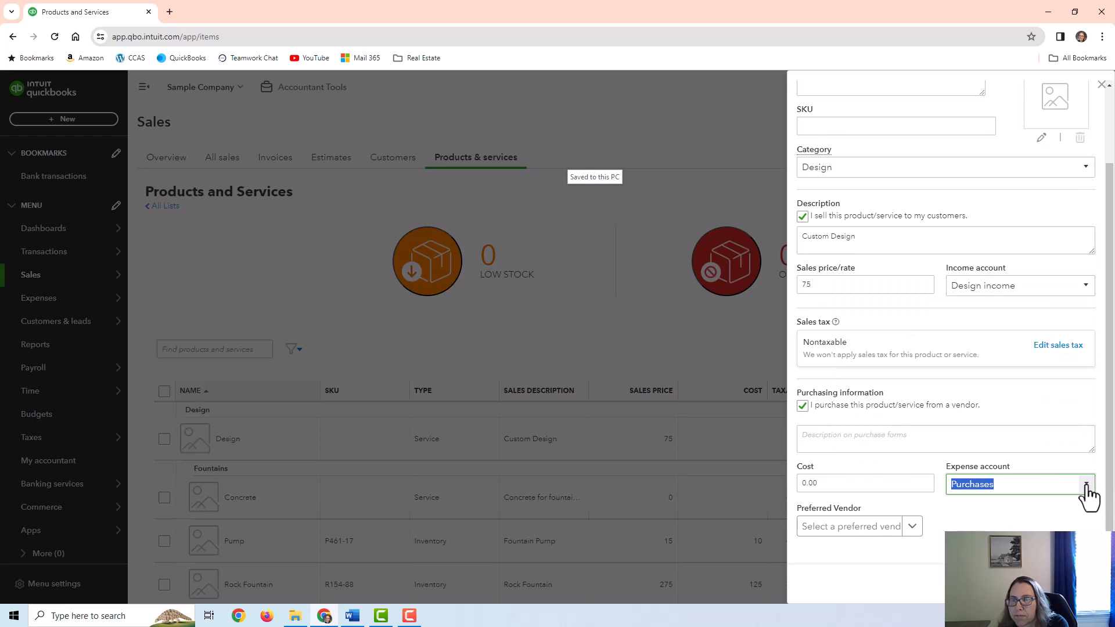
scroll(909, 433, up, 2)
click(802, 496)
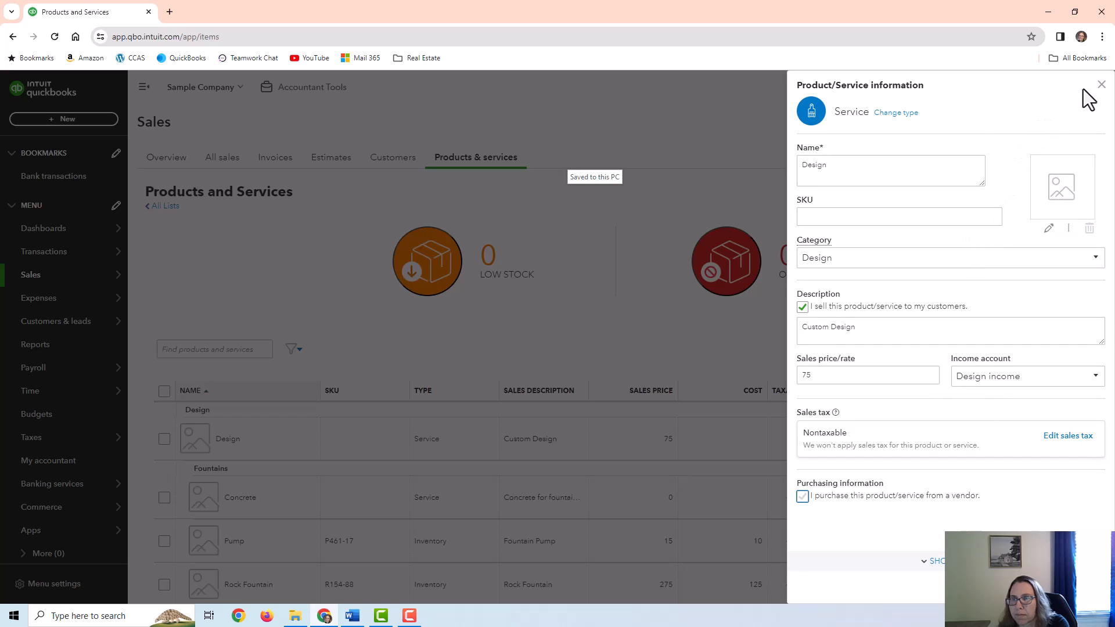
Close the Design service details to return to the Products and Services list
click(1101, 86)
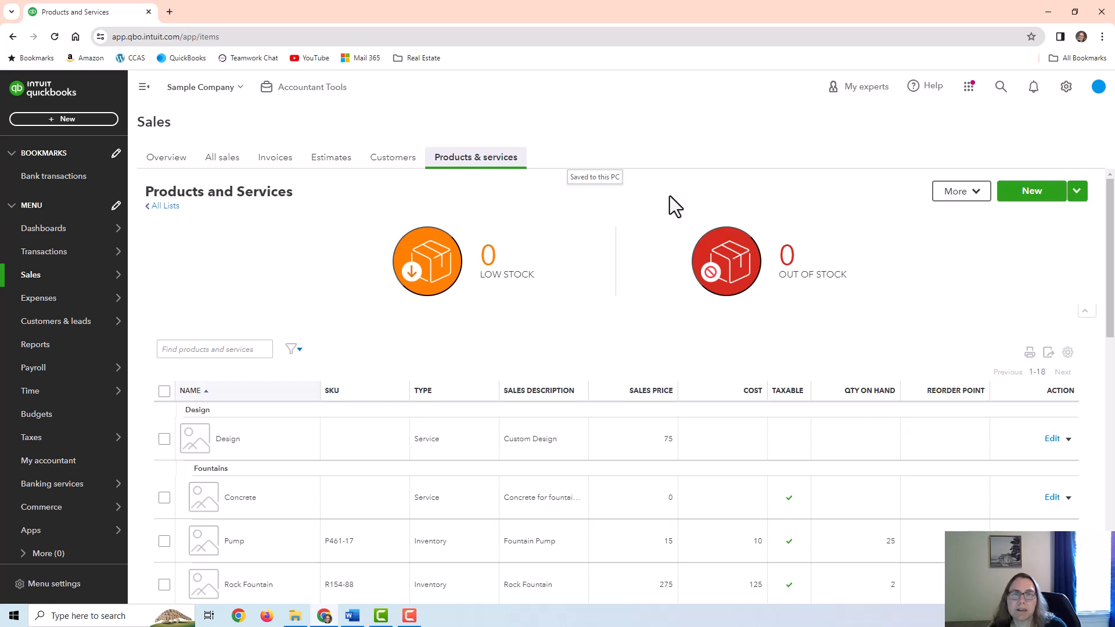
Create a new sales receipt for customer Bill's Windsurf Shop
click(58, 119)
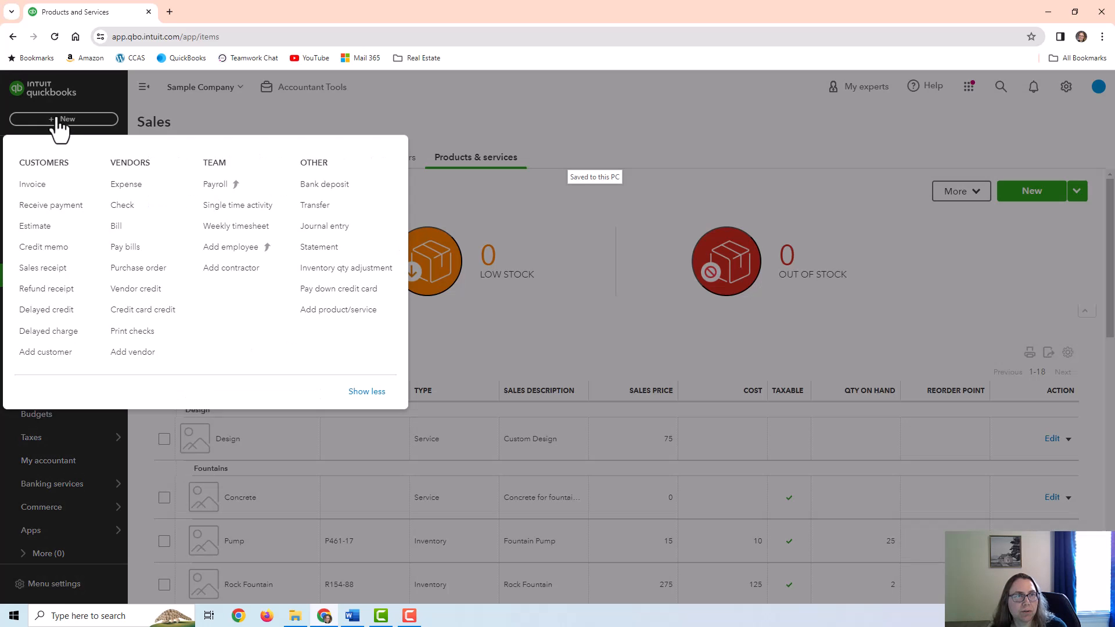
click(56, 271)
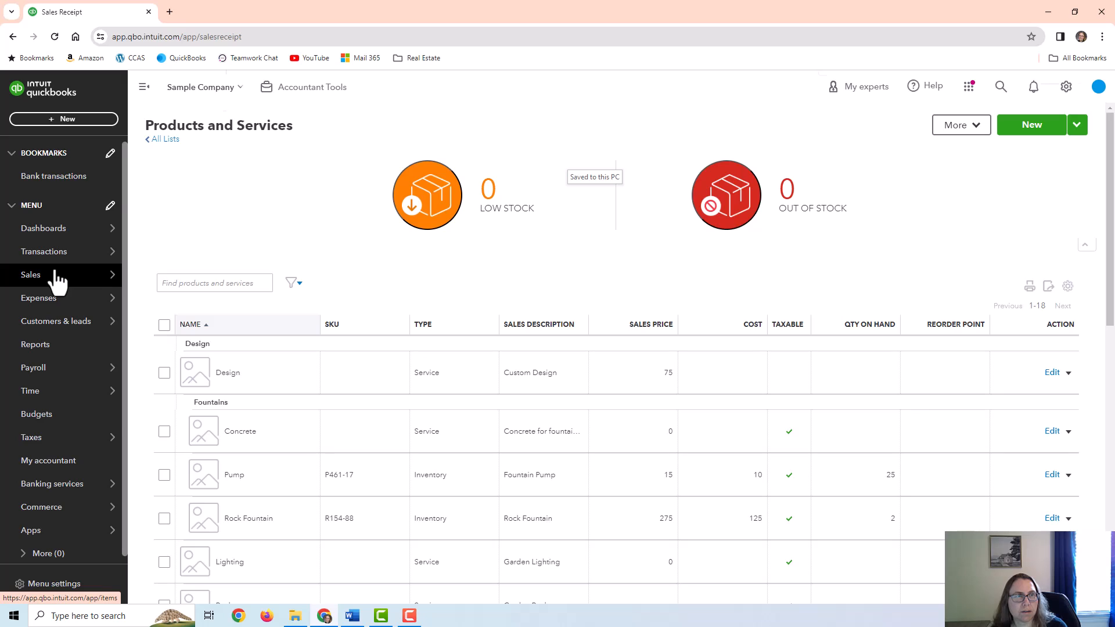
click(145, 142)
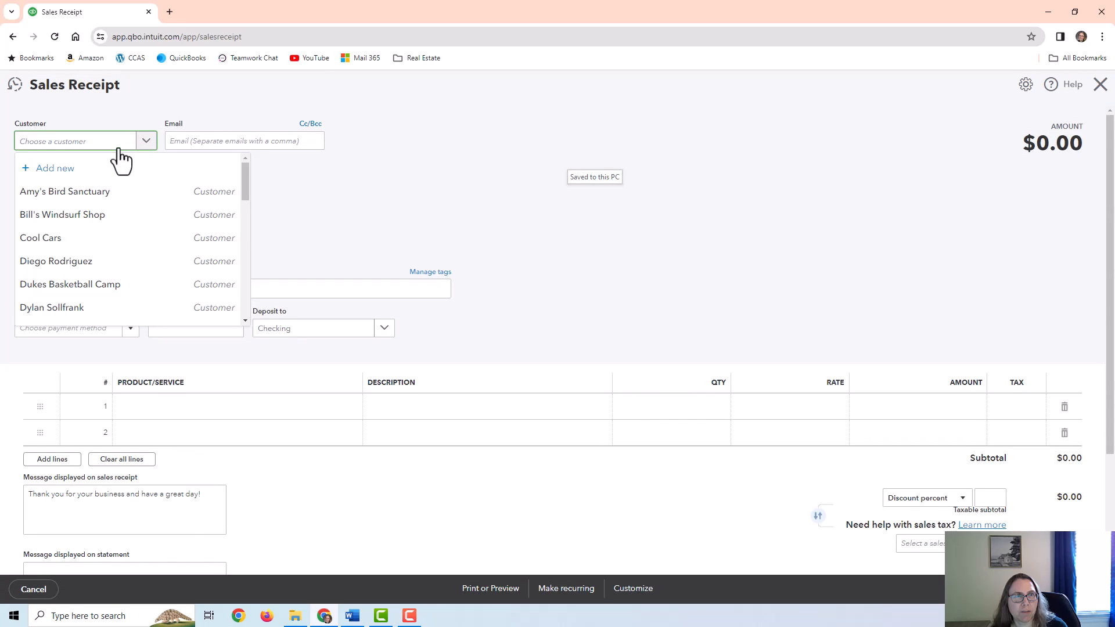
click(81, 215)
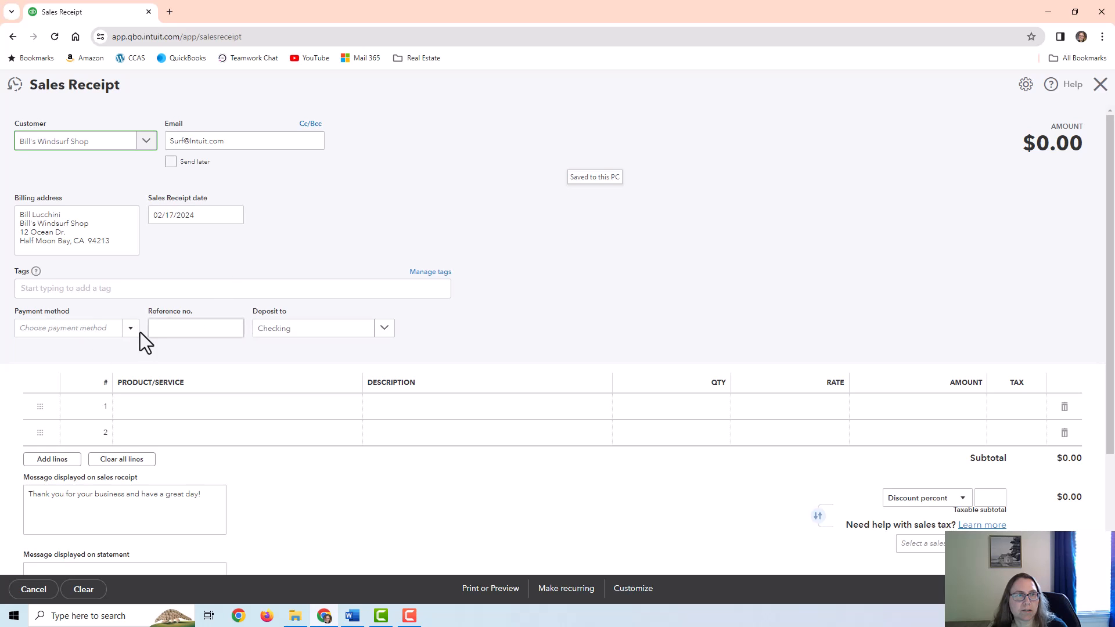
click(186, 331)
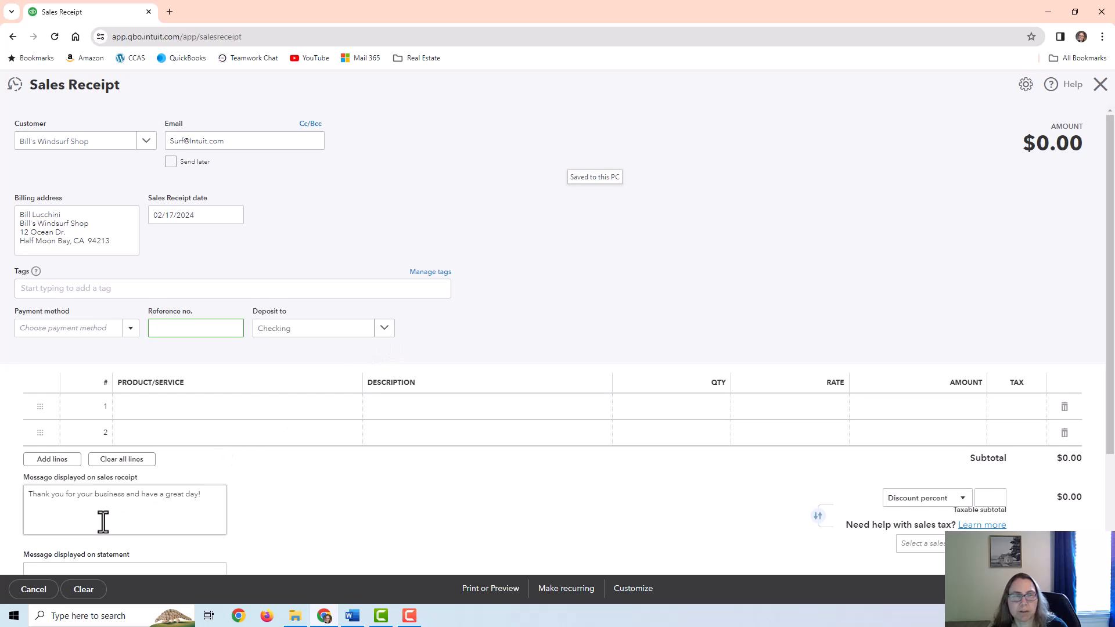
scroll(134, 523, down, 2)
scroll(154, 524, down, 1)
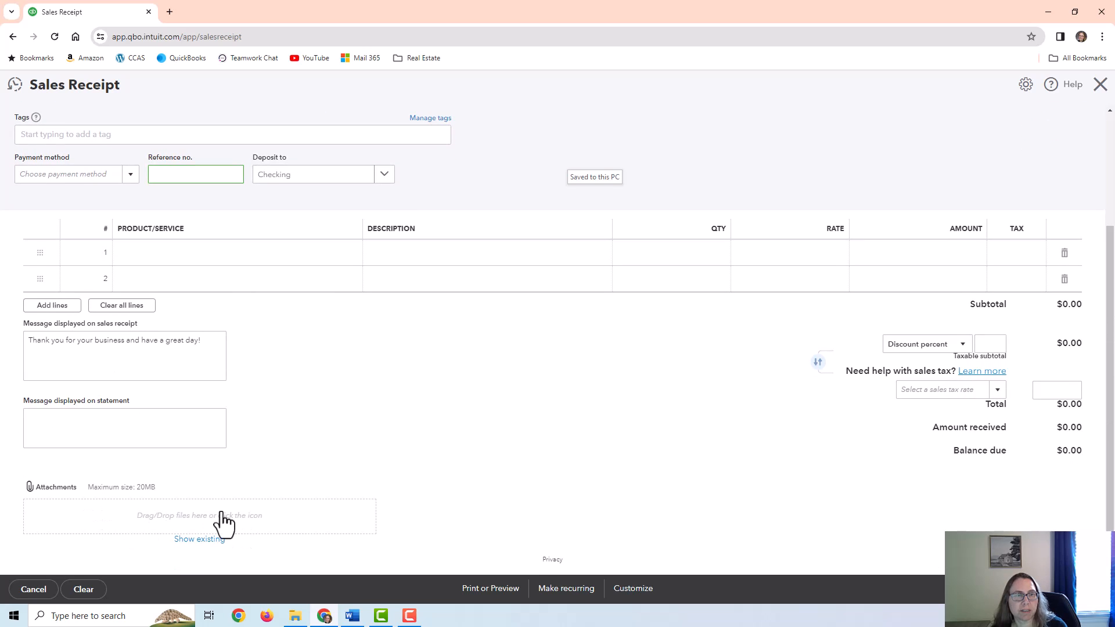
scroll(270, 472, up, 3)
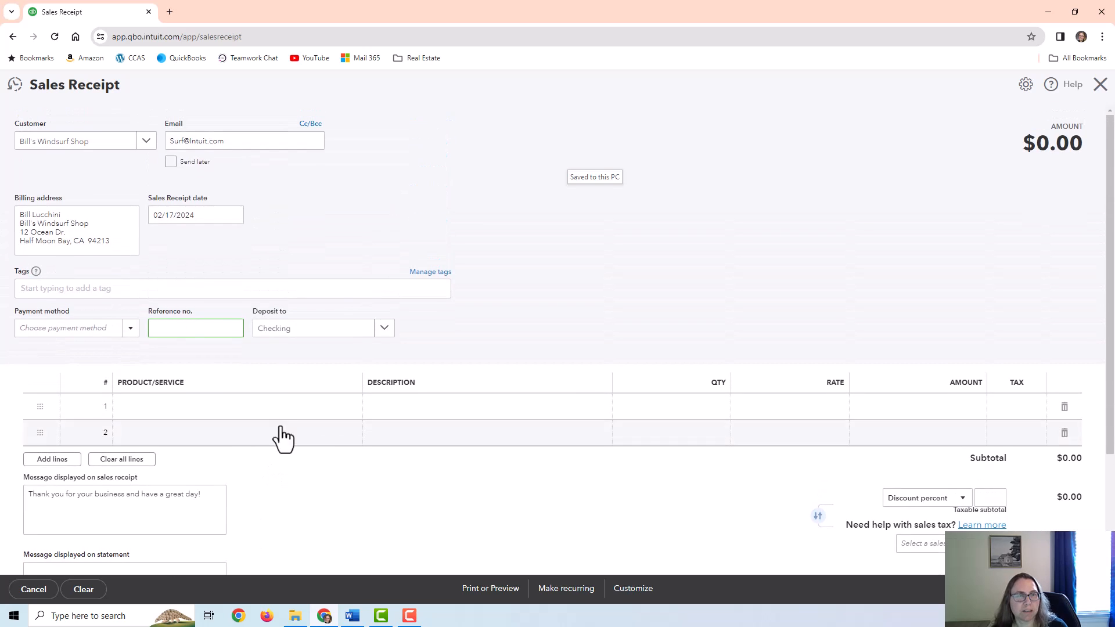
Add a Design line with quantity 3 at rate 75, totalling $225.00
click(196, 405)
click(351, 412)
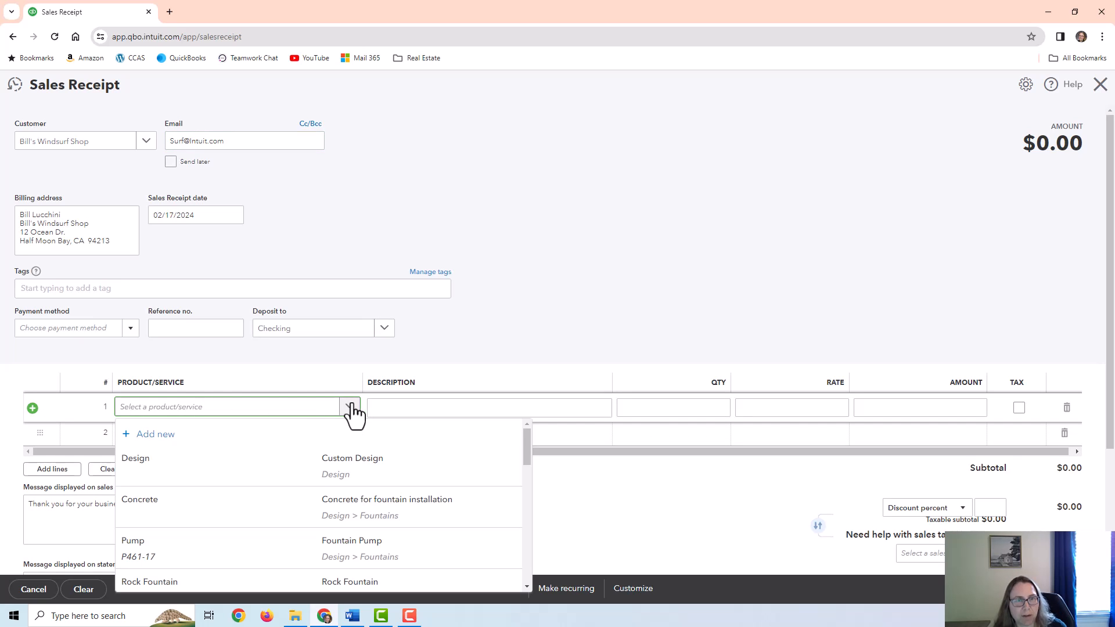
click(224, 467)
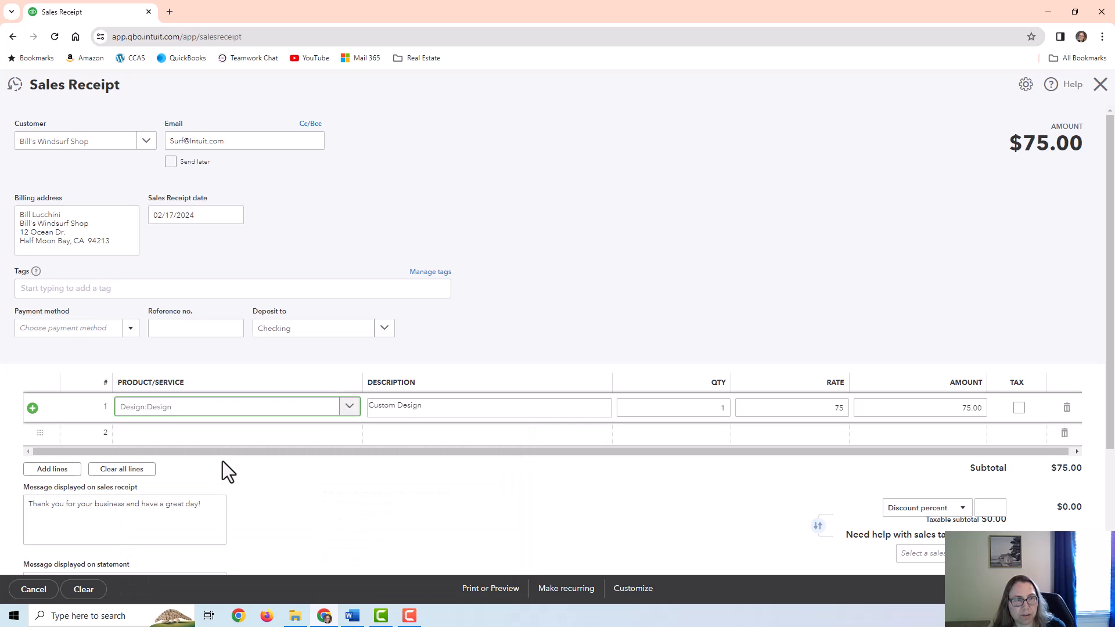
click(681, 410)
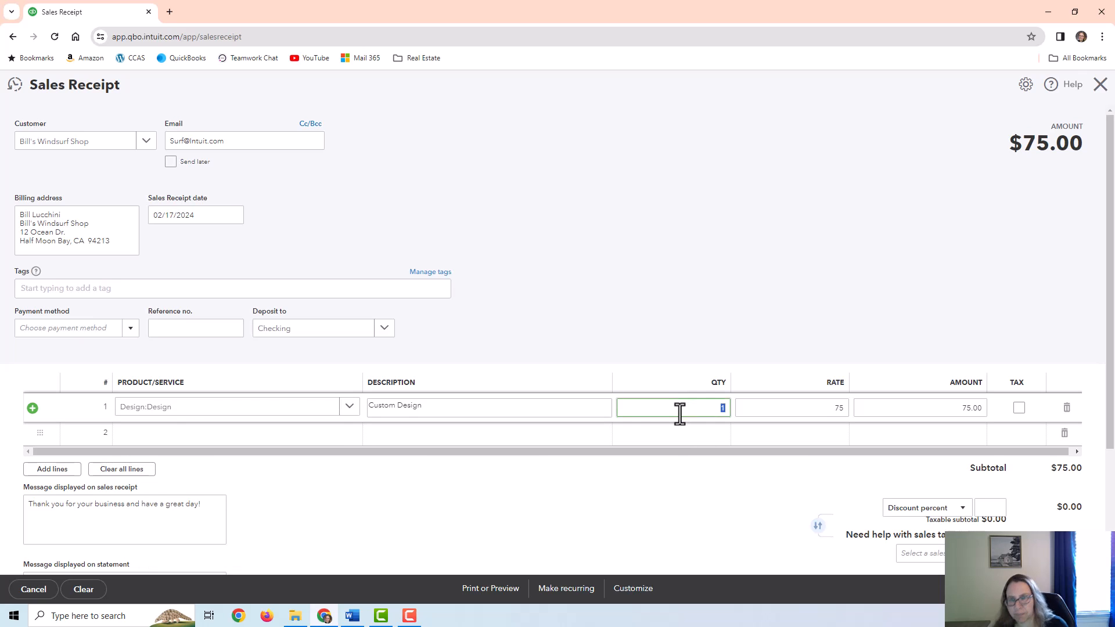
text(3)
click(772, 411)
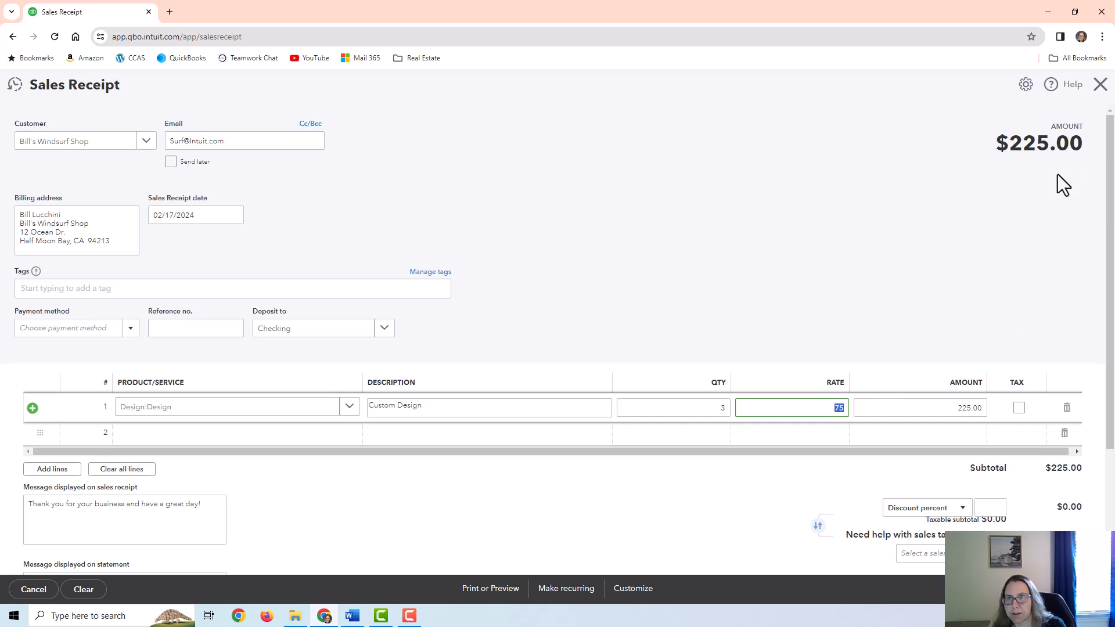
drag(1009, 145, 1072, 145)
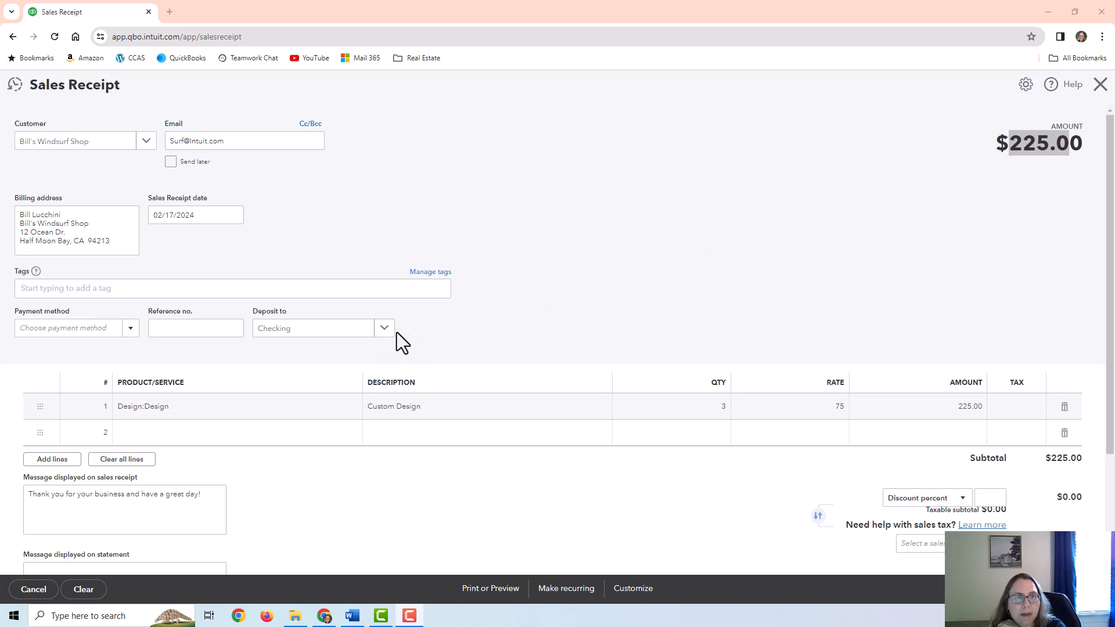
Keep Checking as the deposit account and save and close sales receipt 1040 for $225.00
click(383, 329)
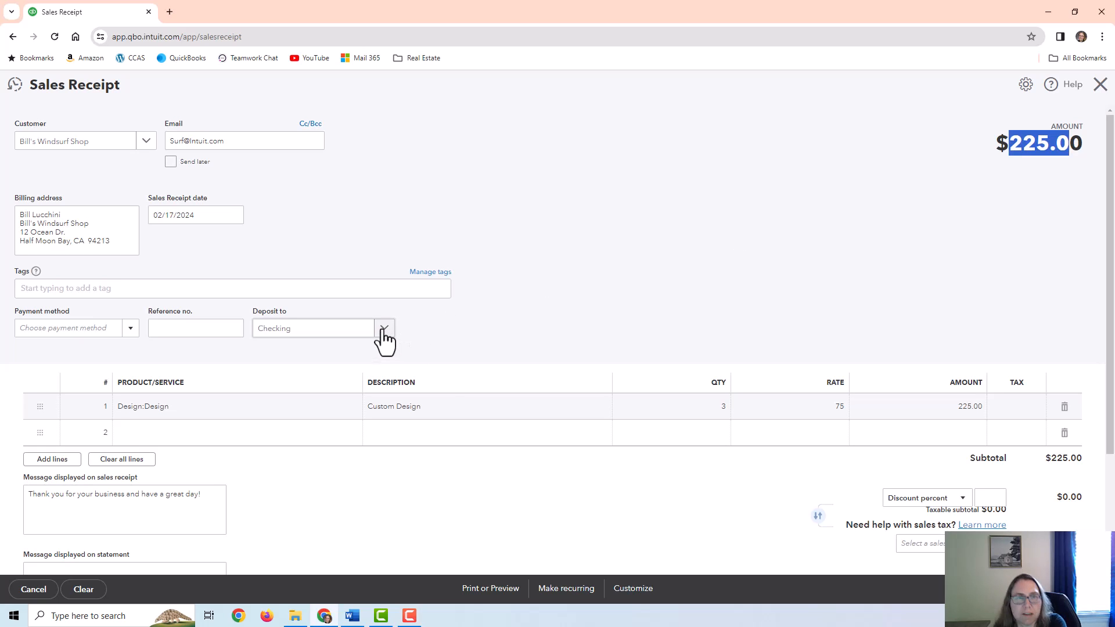
scroll(347, 489, down, 1)
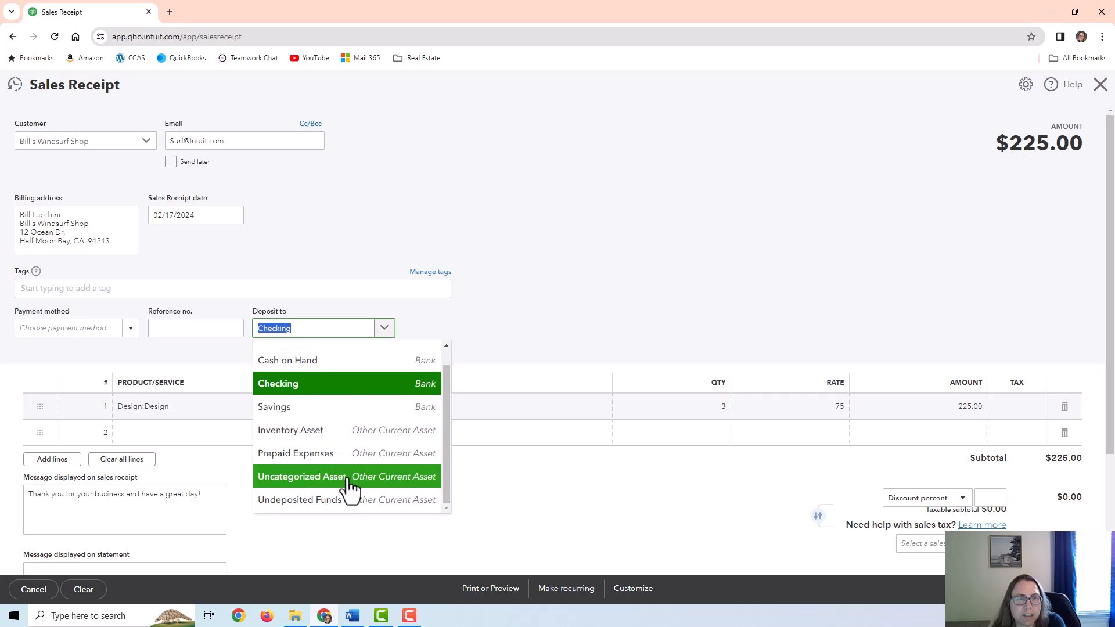
click(385, 329)
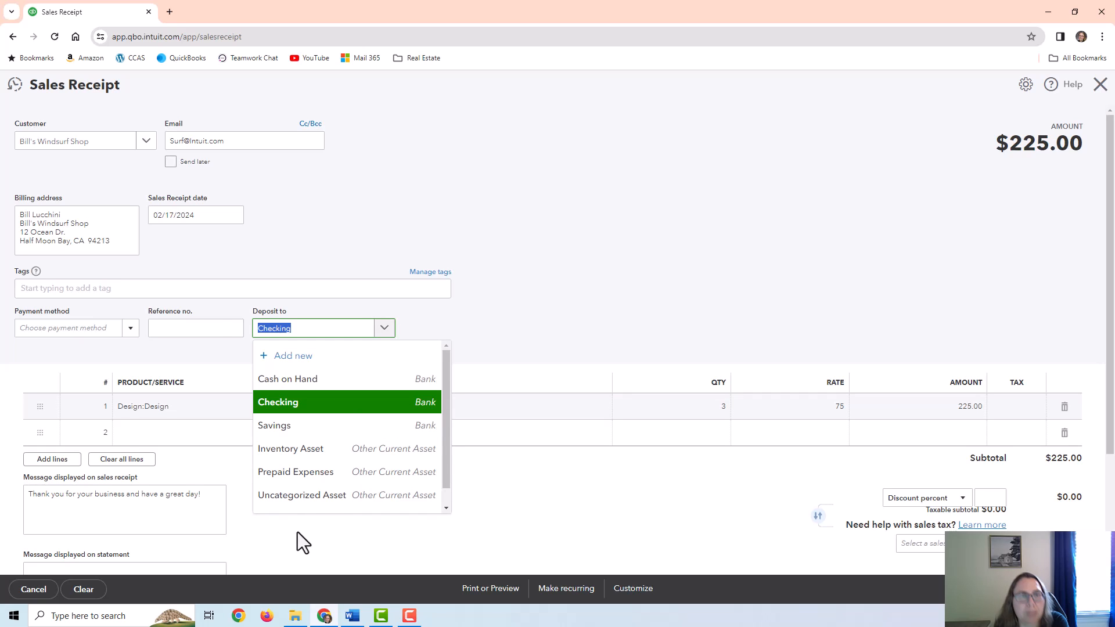
scroll(344, 479, down, 1)
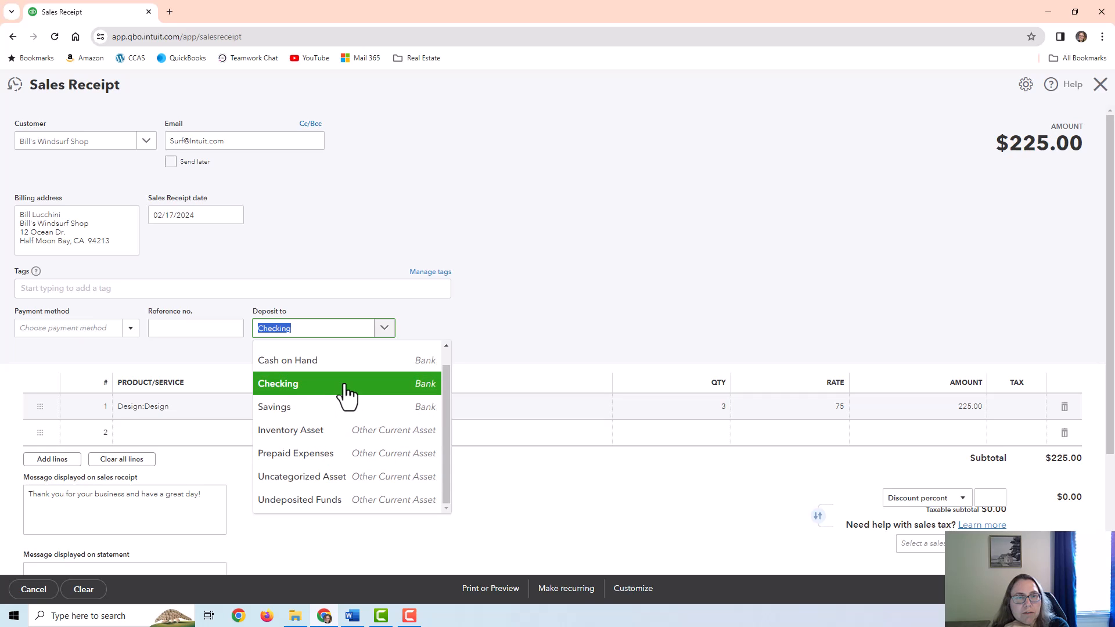
click(413, 388)
click(1098, 589)
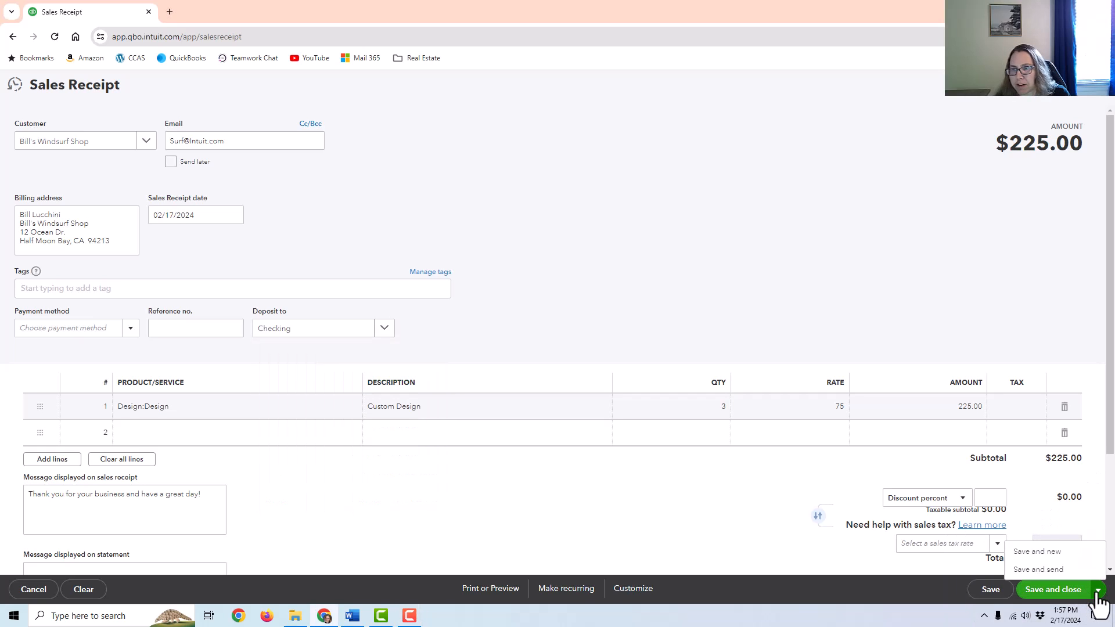
click(1058, 595)
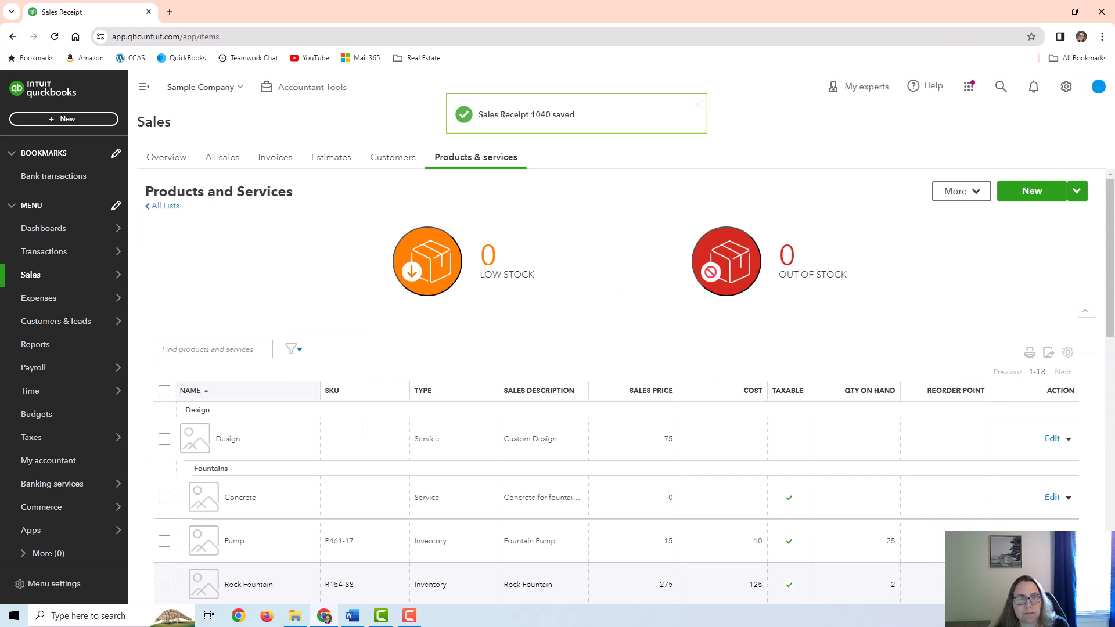
Open Bill's Windsurf Shop from the Customers list to see Sales Receipt 1040 for $225.00 marked Paid
click(393, 169)
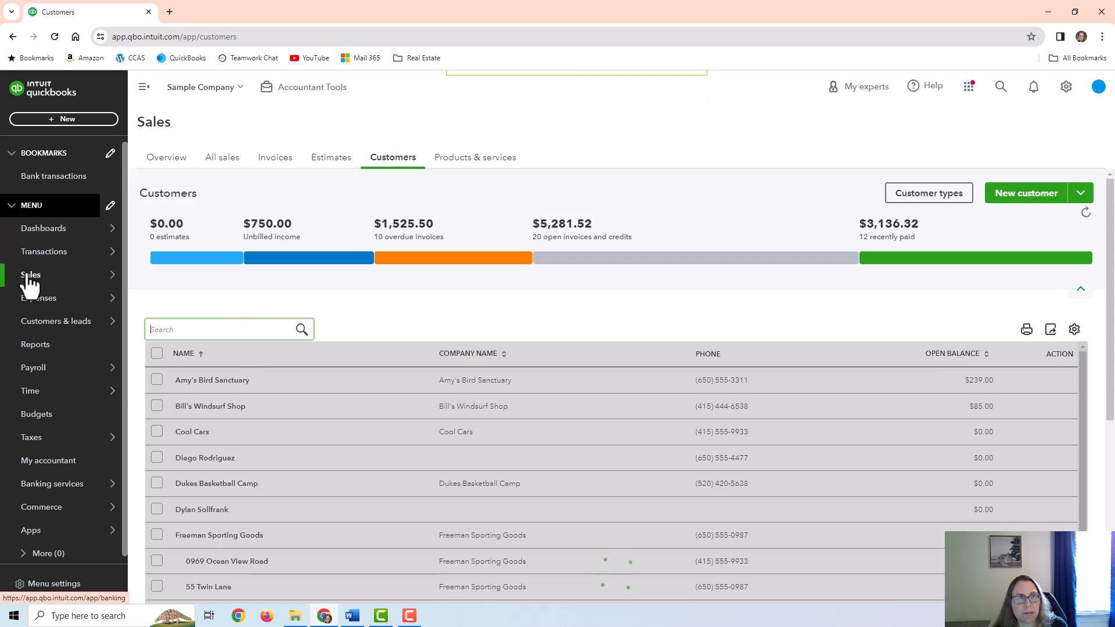
mouse_move(33, 278)
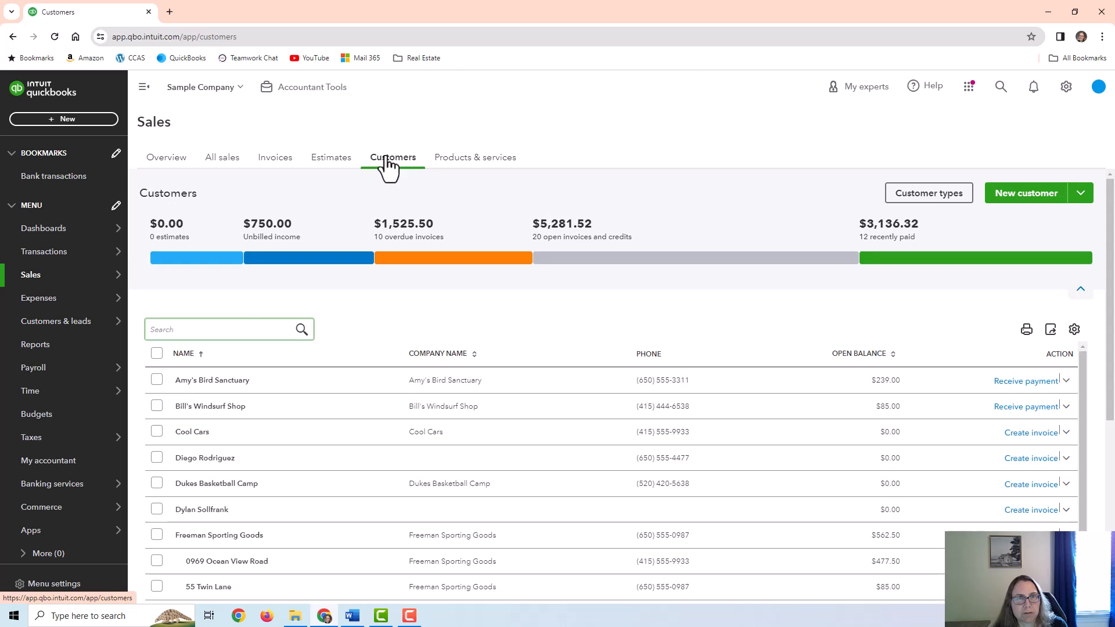
click(211, 408)
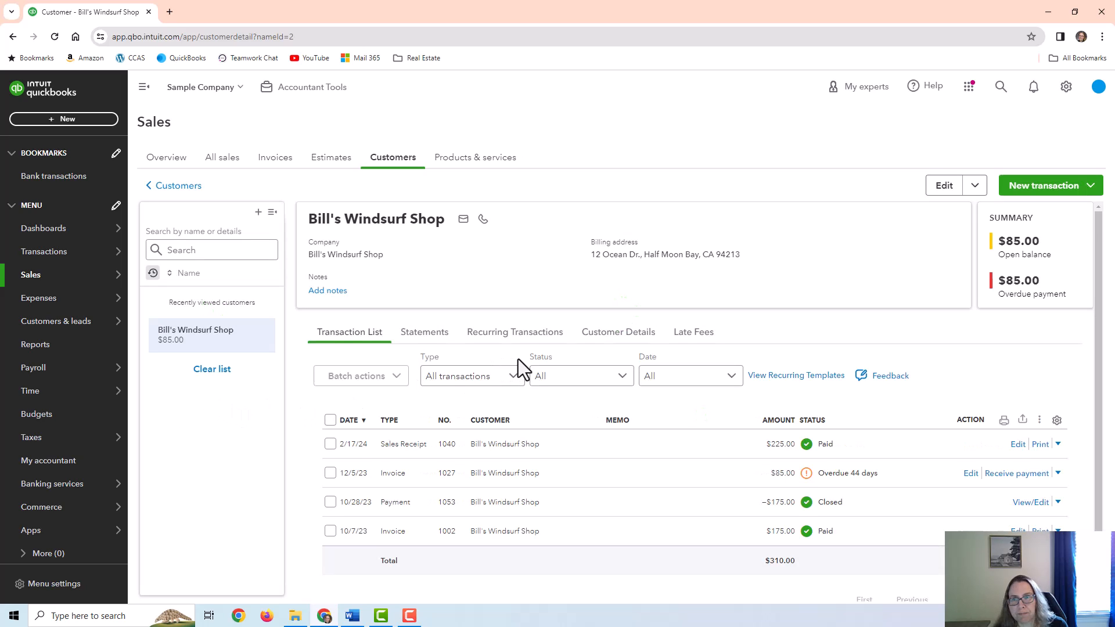
scroll(518, 359, down, 1)
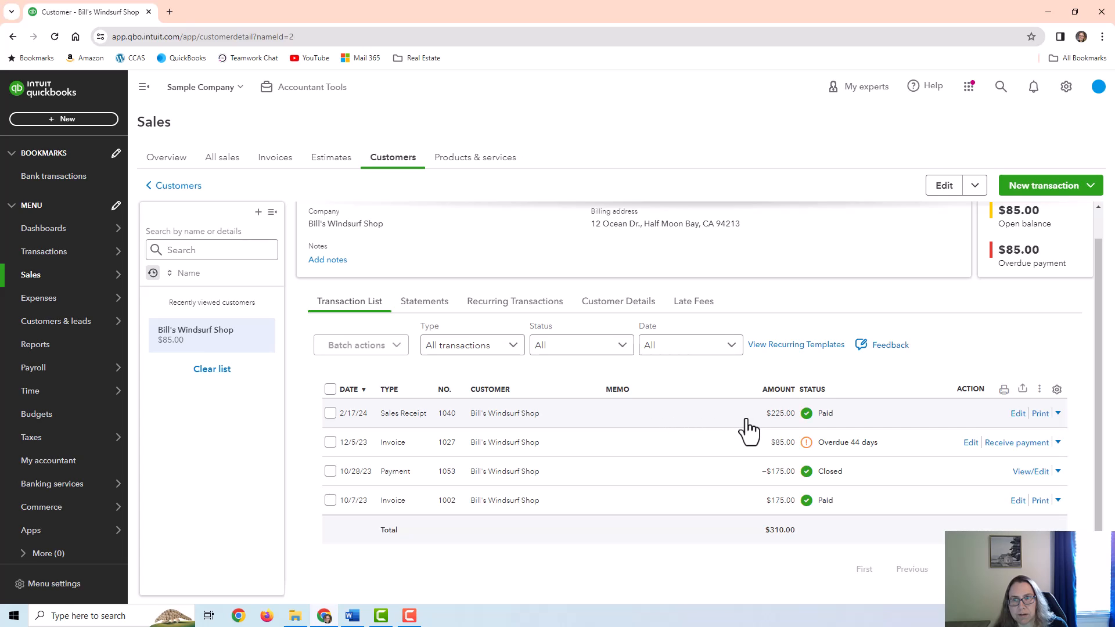
scroll(747, 429, up, 1)
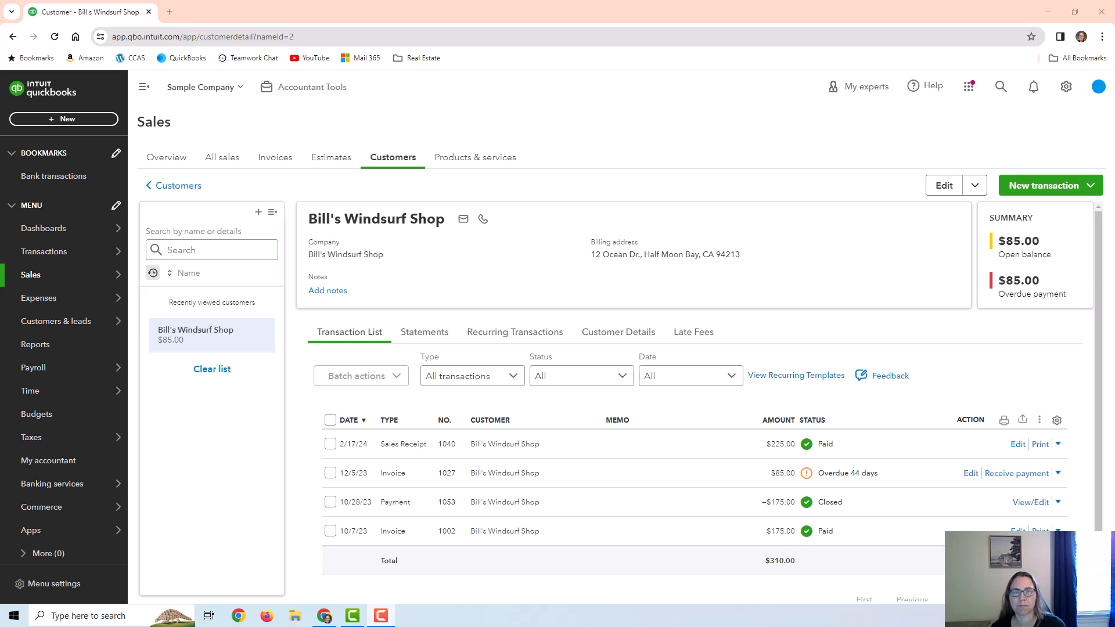
scroll(585, 390, down, 1)
mouse_move(100, 256)
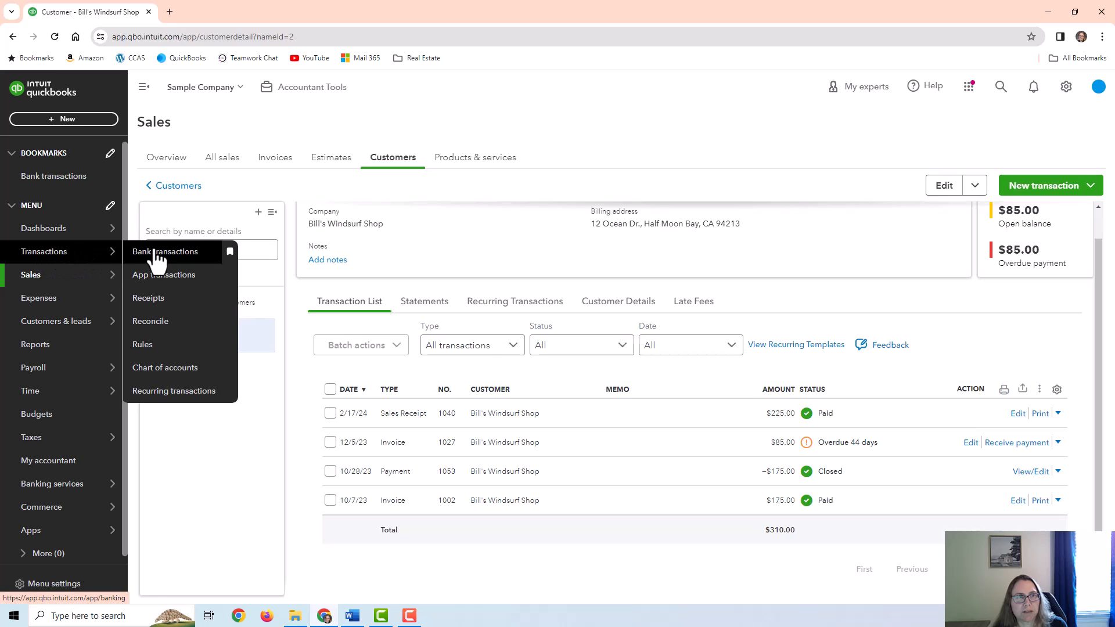
View the Checking register showing receipt 1040's $225.00 Design deposit, then return to Reports
click(166, 369)
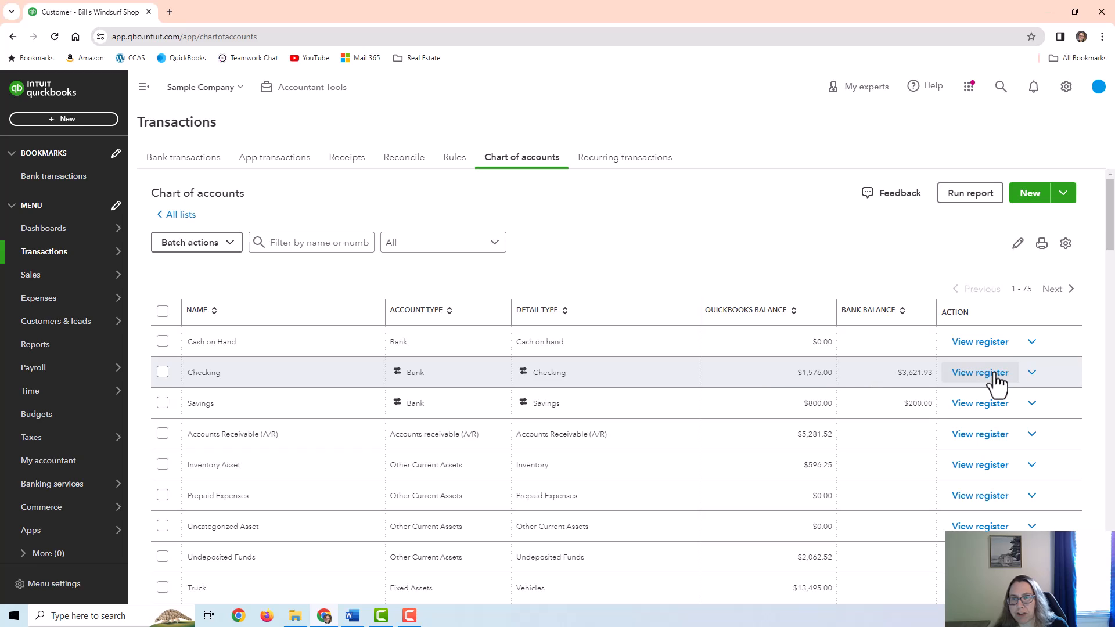
drag(193, 372, 230, 372)
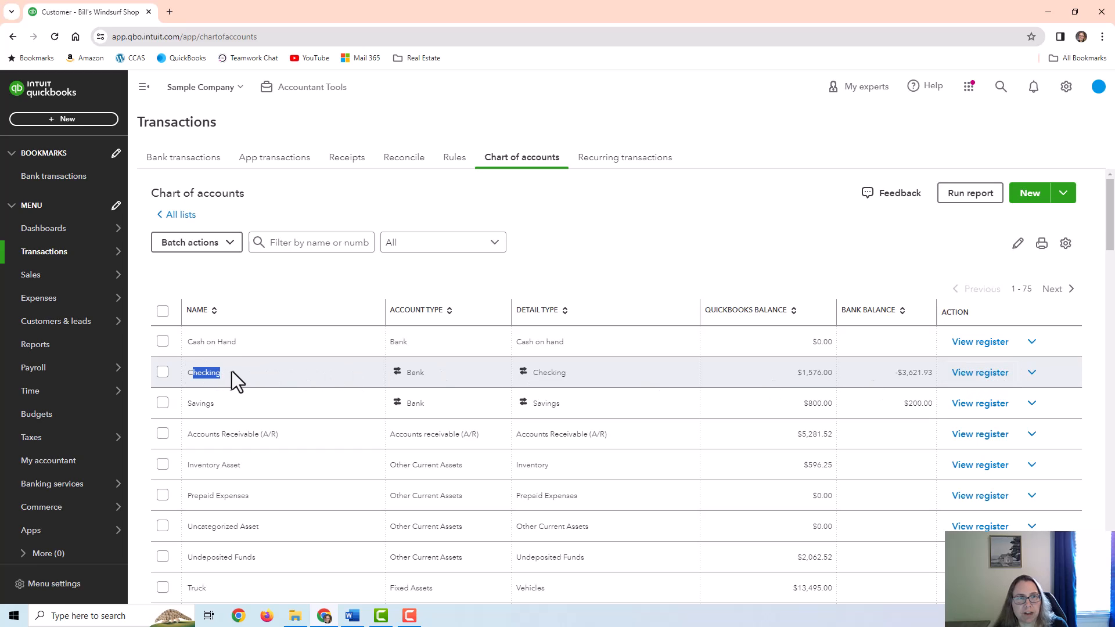
click(994, 382)
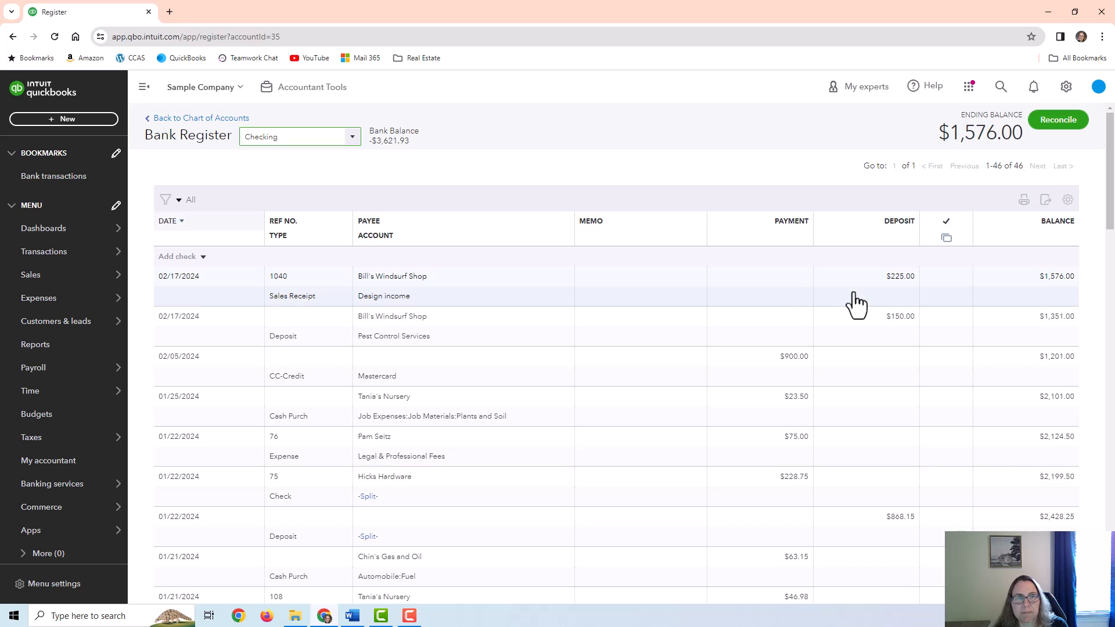
click(41, 345)
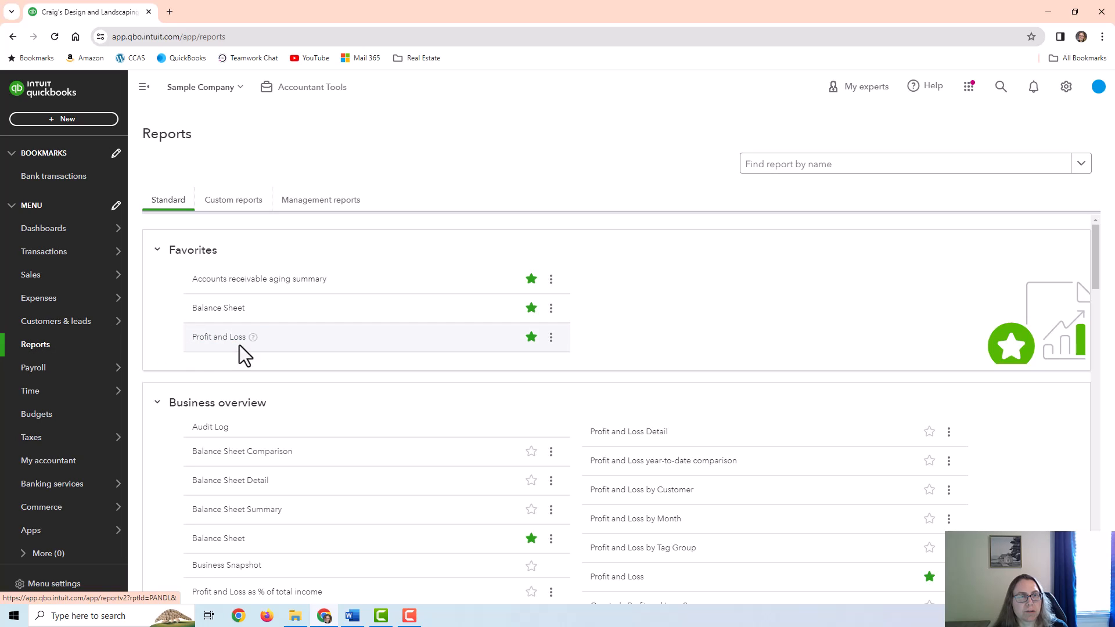
Open Profit and Loss and drill into the 1,500.00 Design income to its five transactions
click(209, 338)
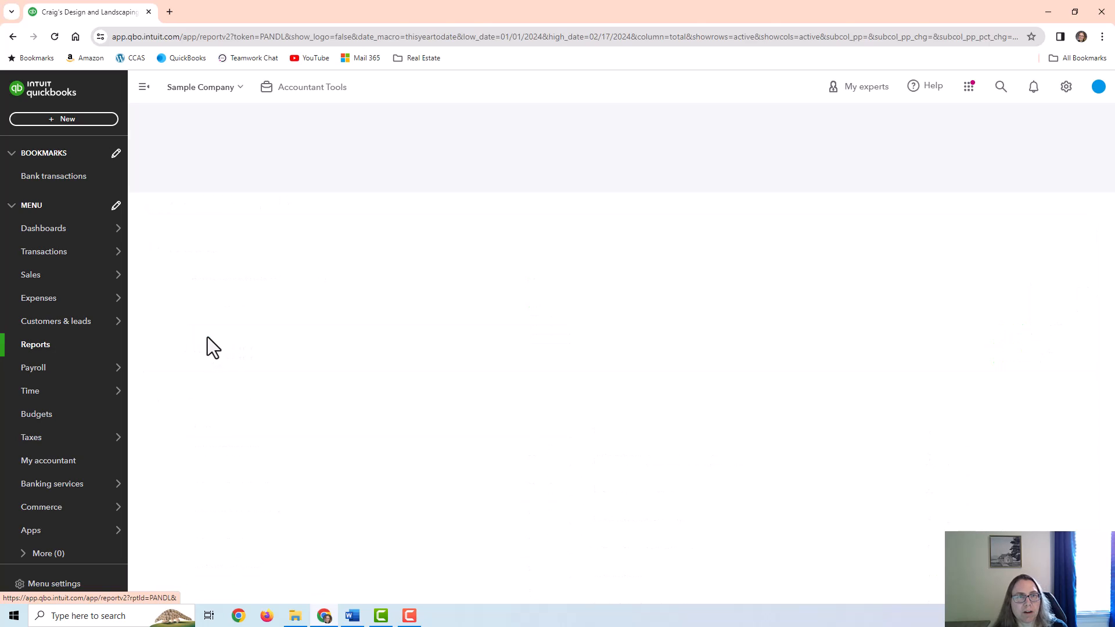
scroll(359, 308, up, 3)
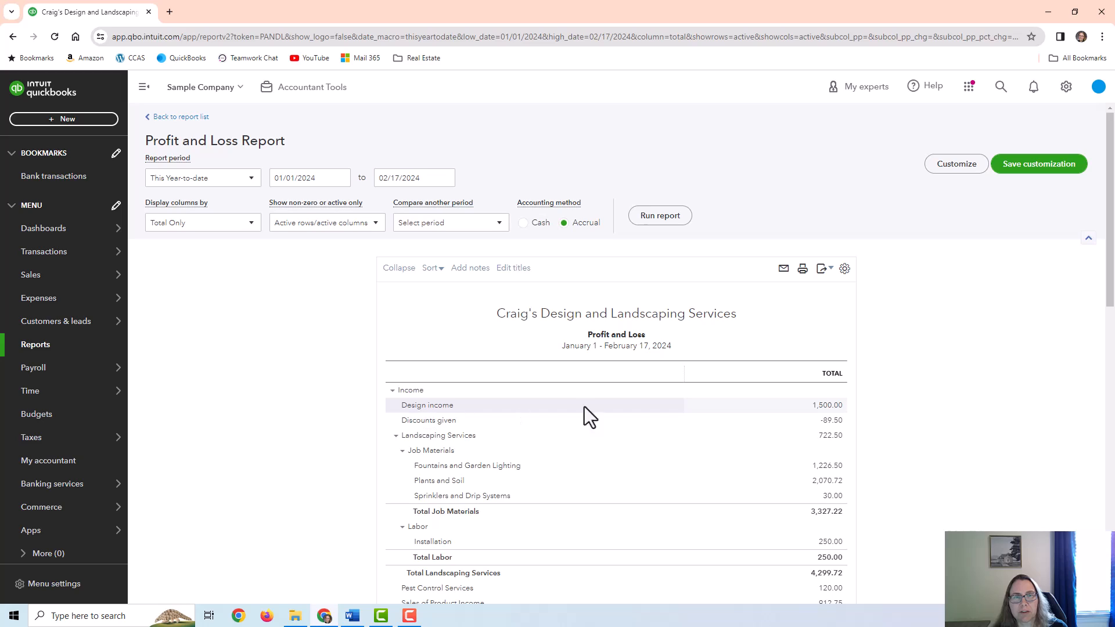
click(829, 409)
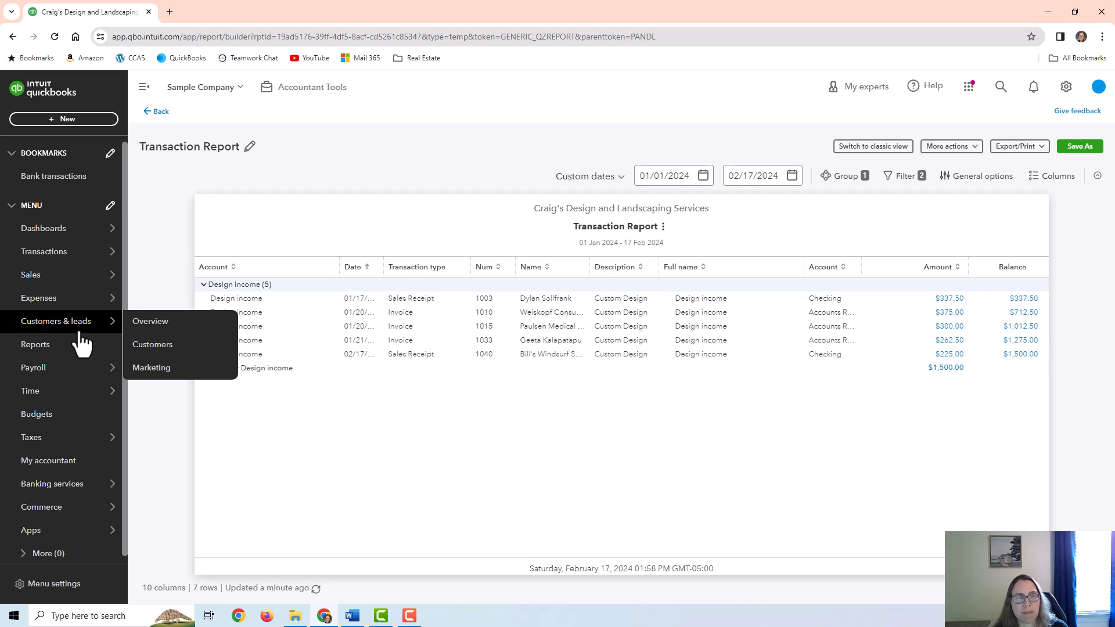
Open the Profit and Loss by Customer report from the reports list
click(61, 349)
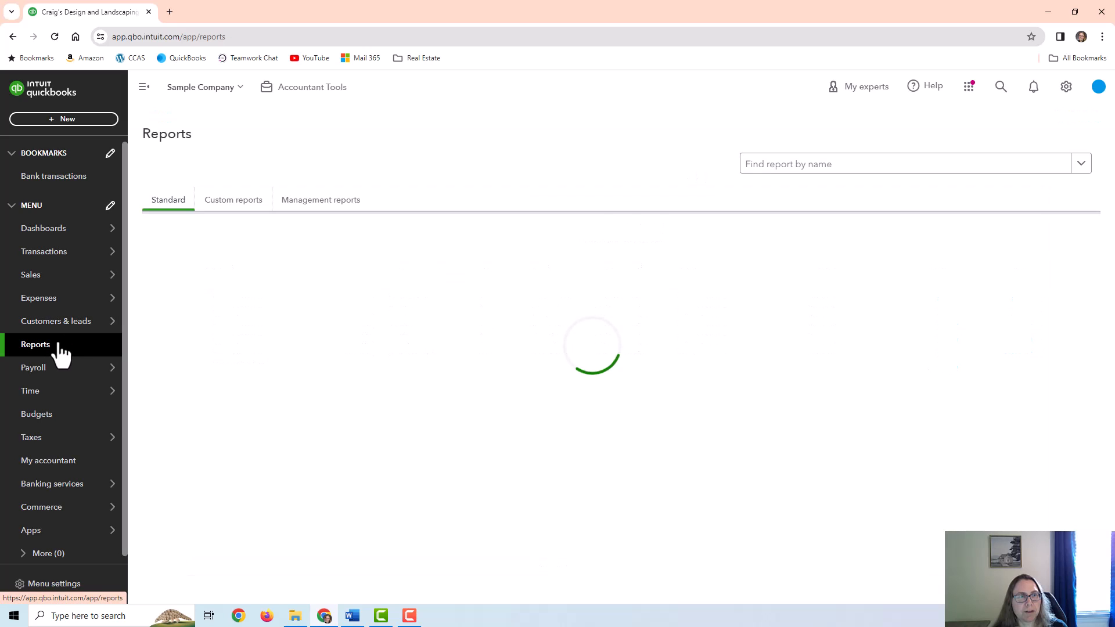
scroll(471, 432, down, 2)
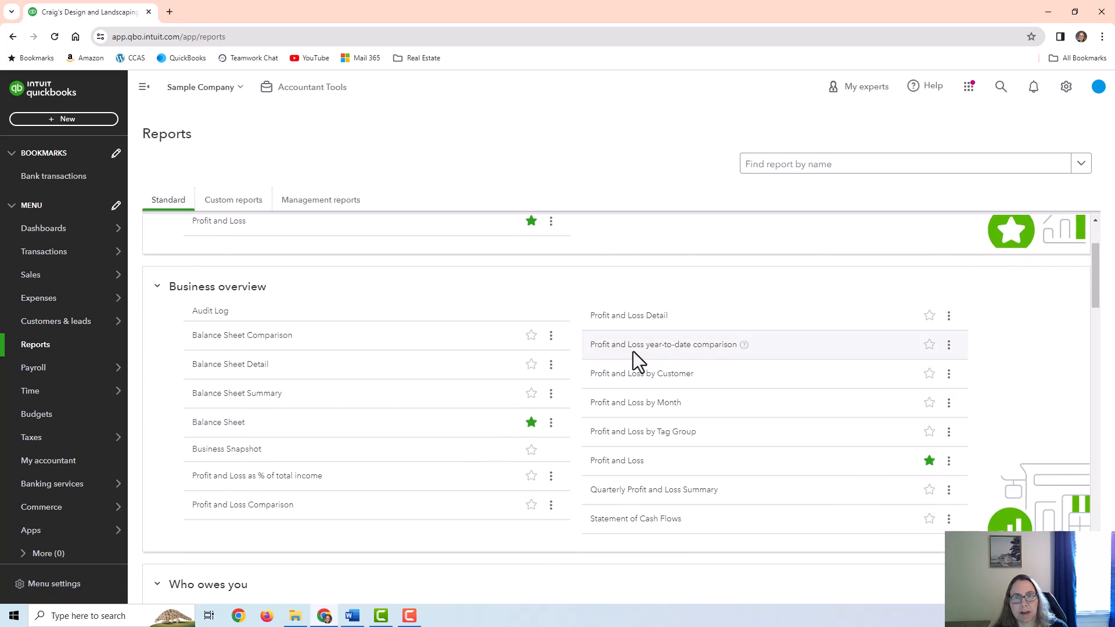
click(639, 383)
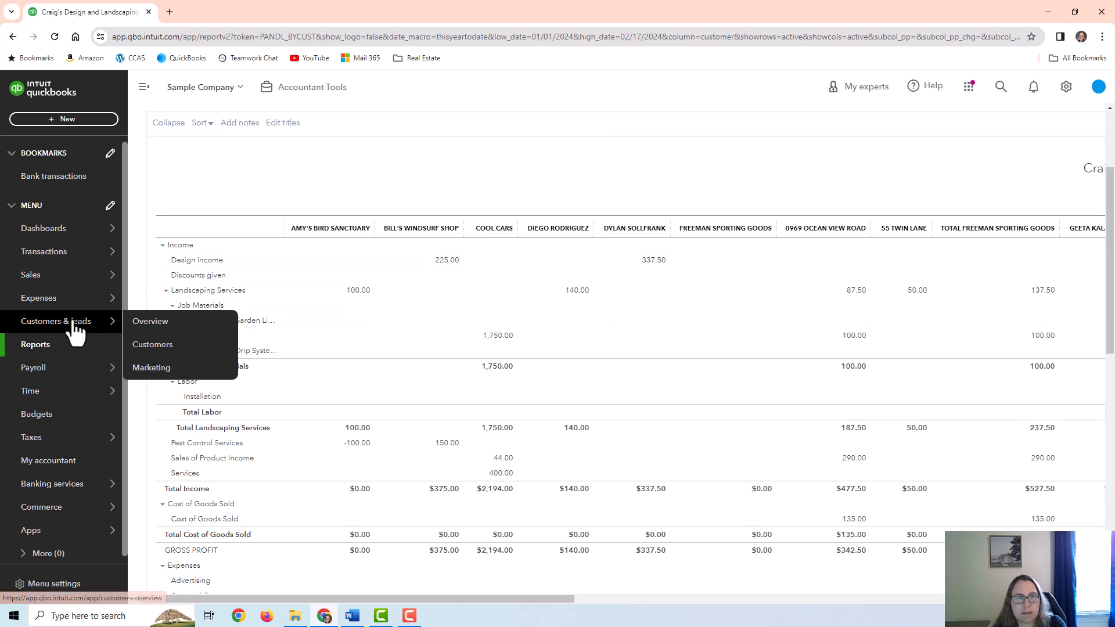
Check Sales by Customer Summary (Bill's Windsurf Shop at $225.00), then go to the Customers list
click(33, 349)
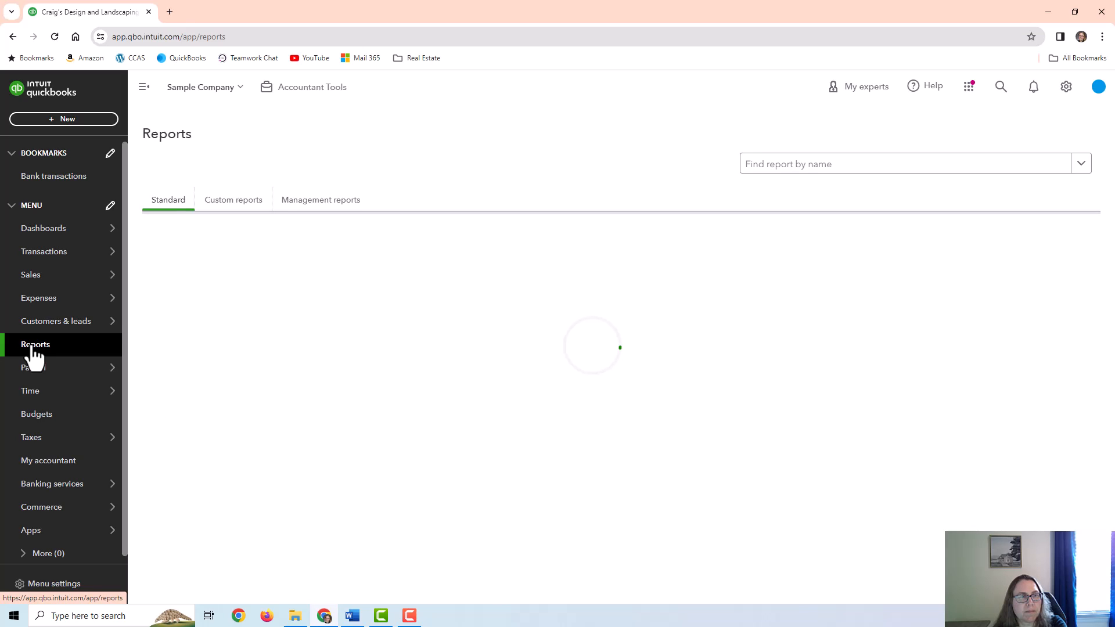
scroll(651, 455, down, 1)
scroll(652, 455, down, 8)
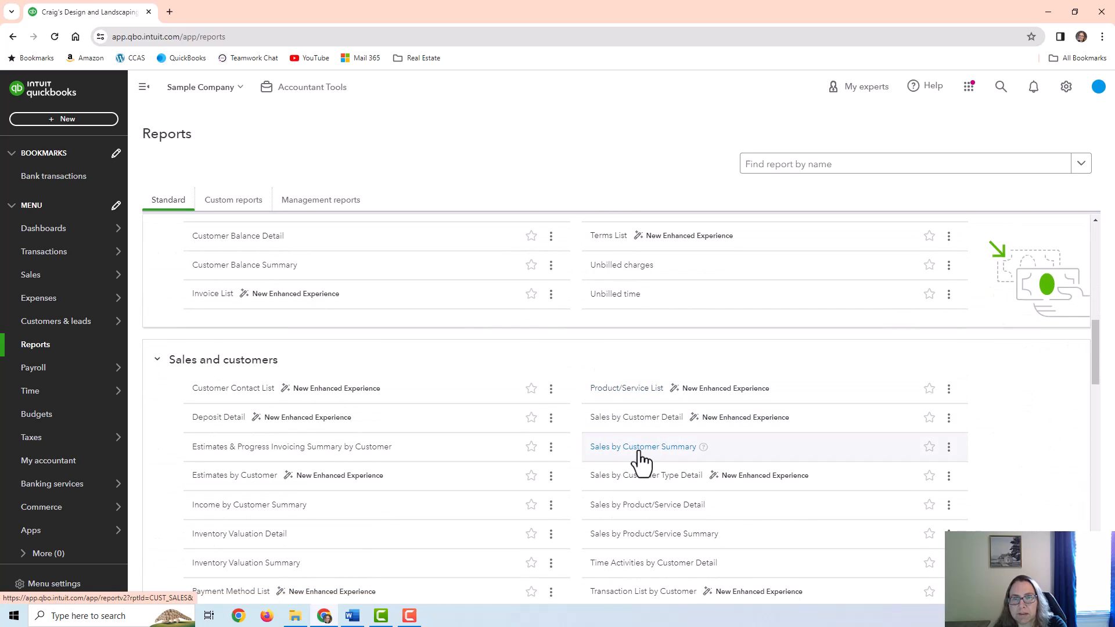
click(639, 450)
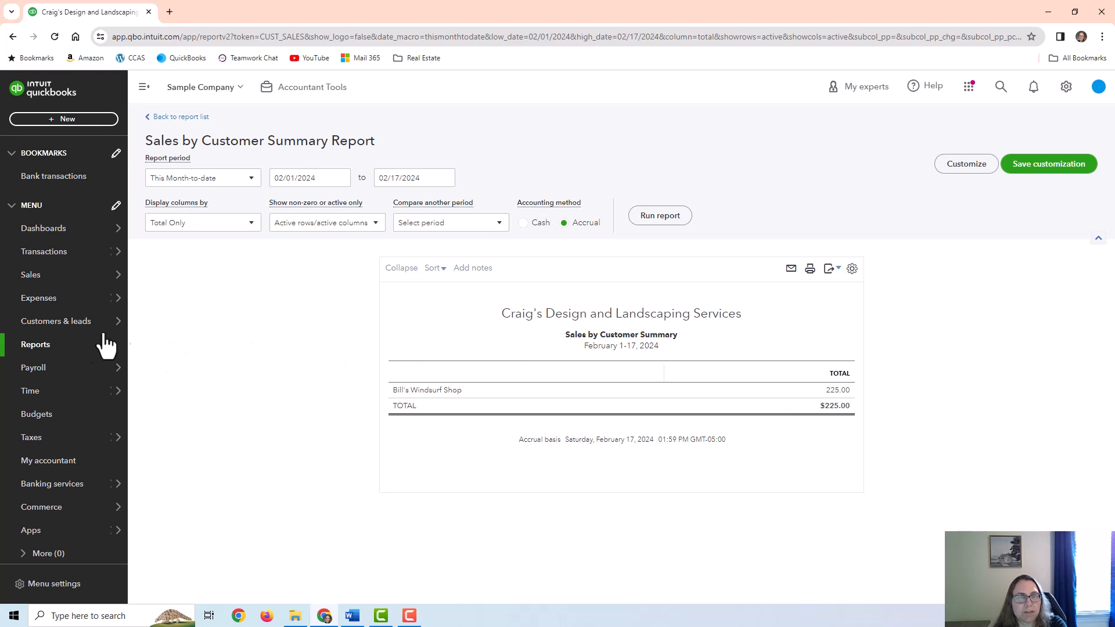
mouse_move(63, 262)
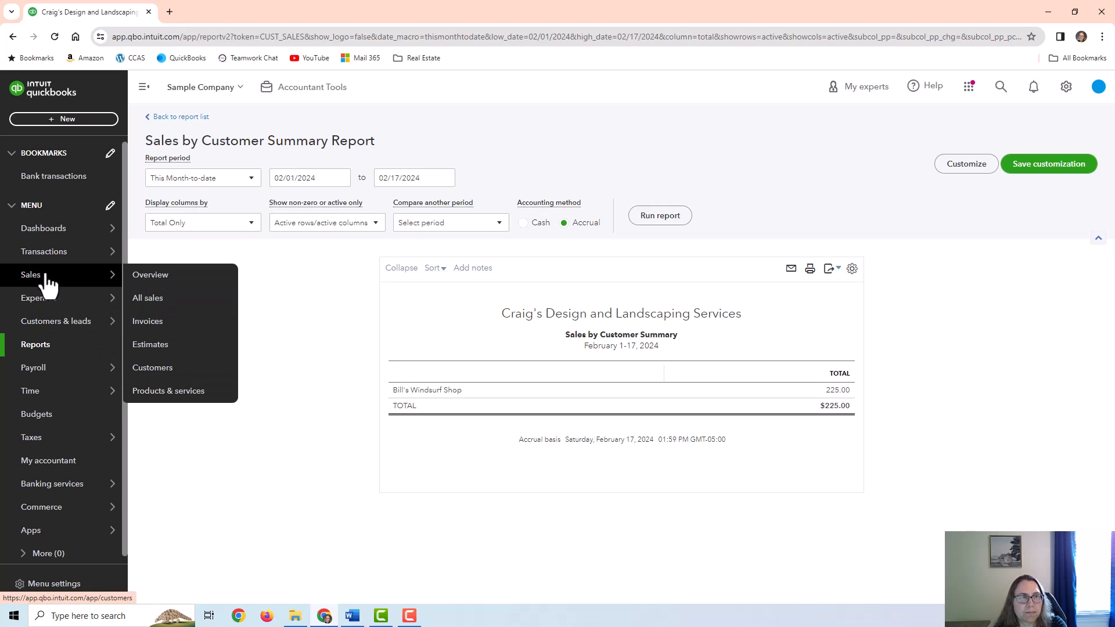
click(112, 277)
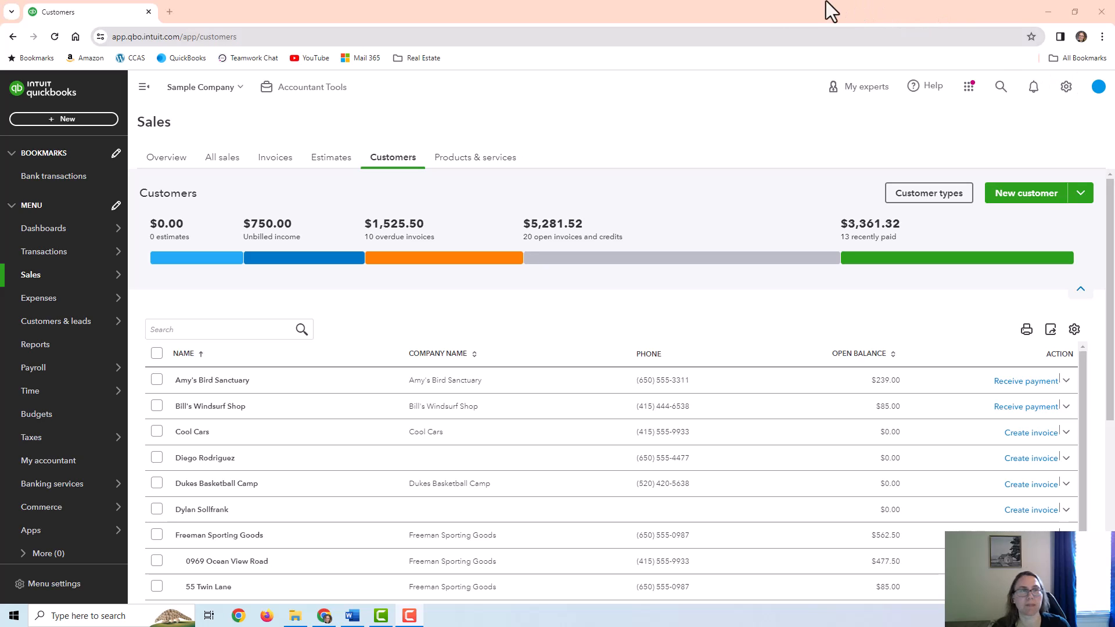
Start a new invoice billed to Bill's Windsurf Shop
click(65, 120)
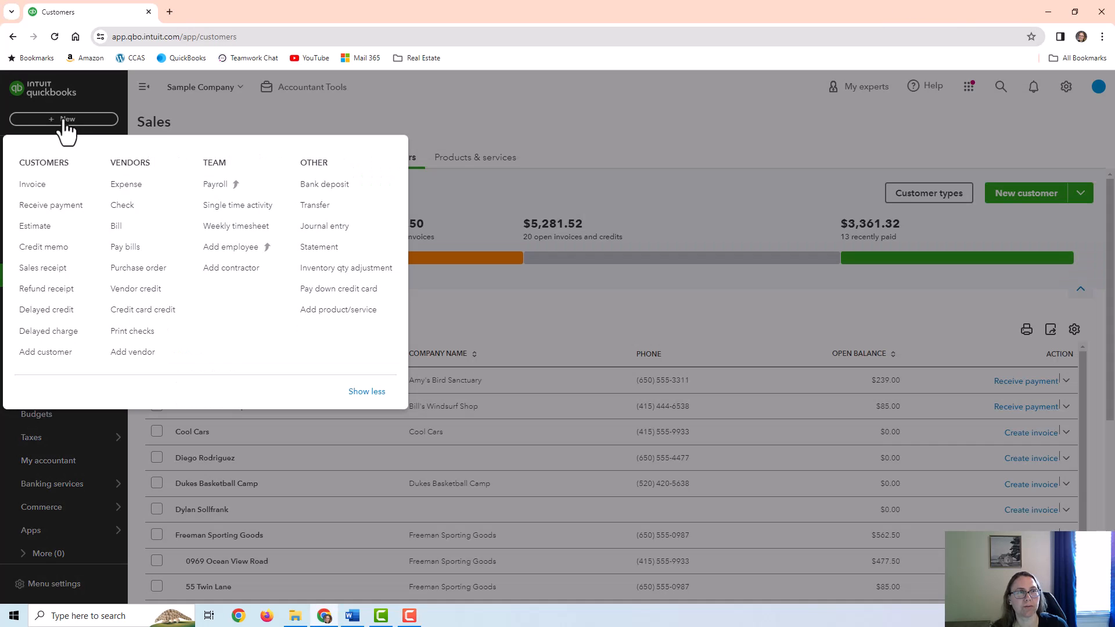
click(33, 186)
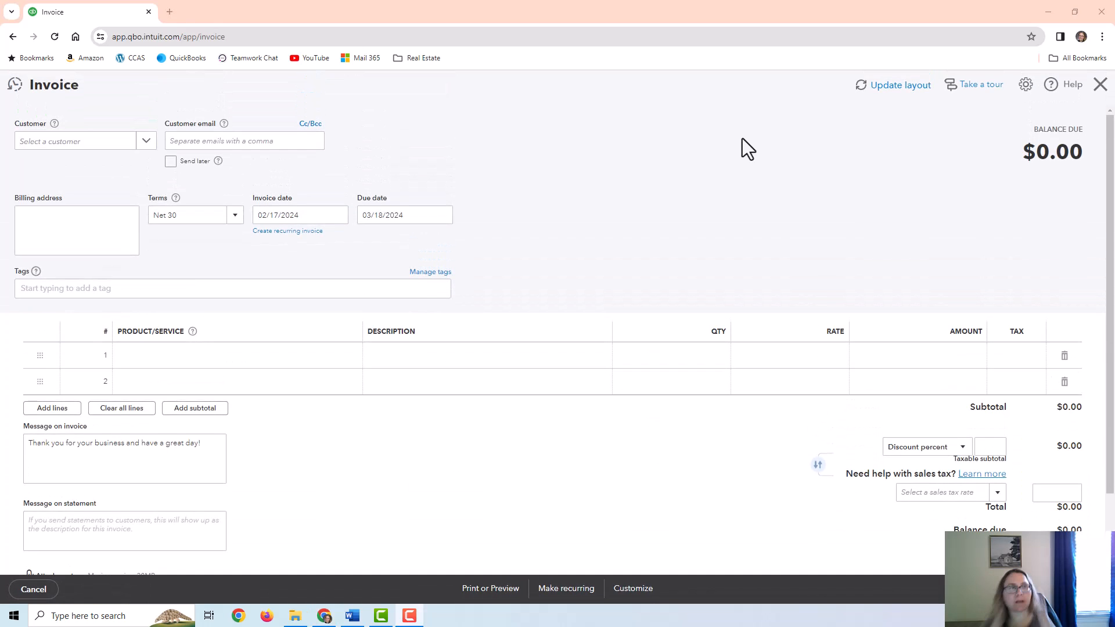
click(76, 144)
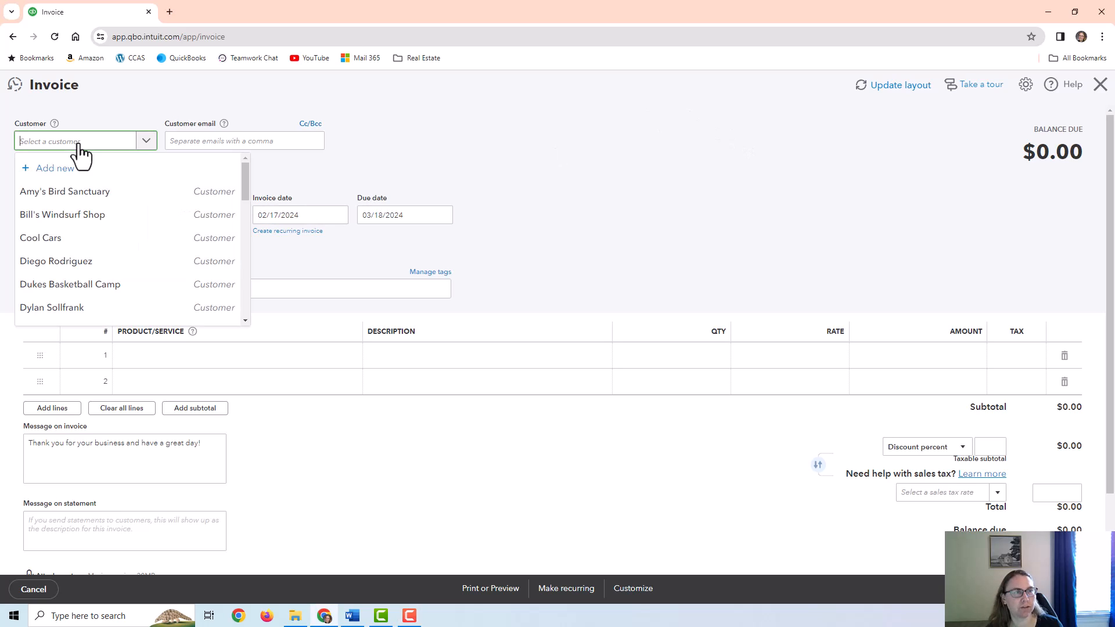
click(62, 215)
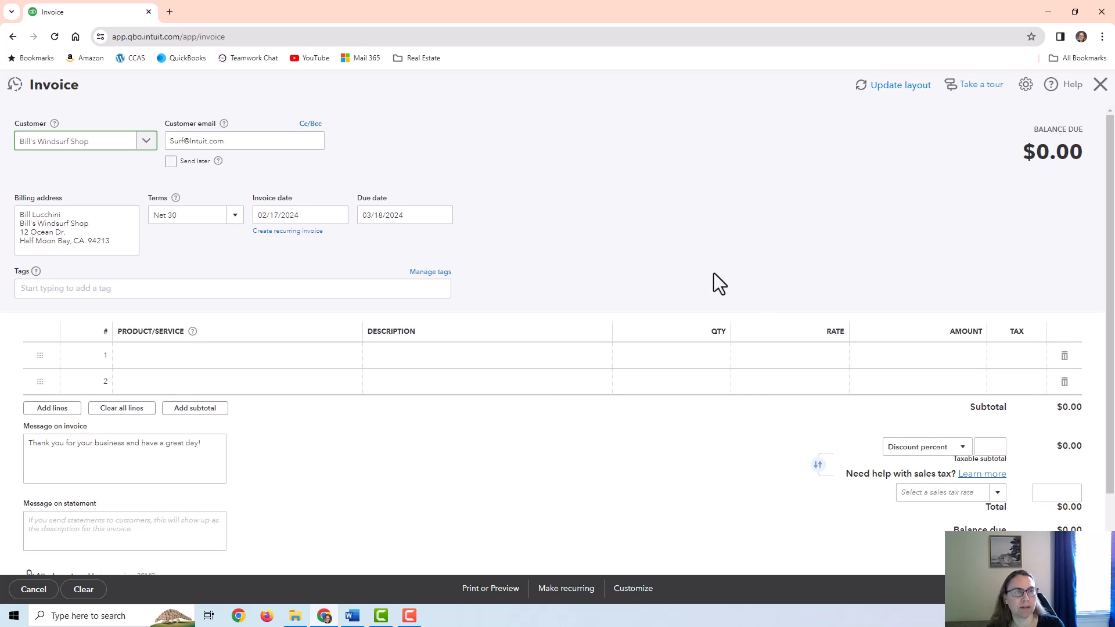
Add a Design line with quantity 4 at 75, totalling $300
click(223, 360)
click(222, 360)
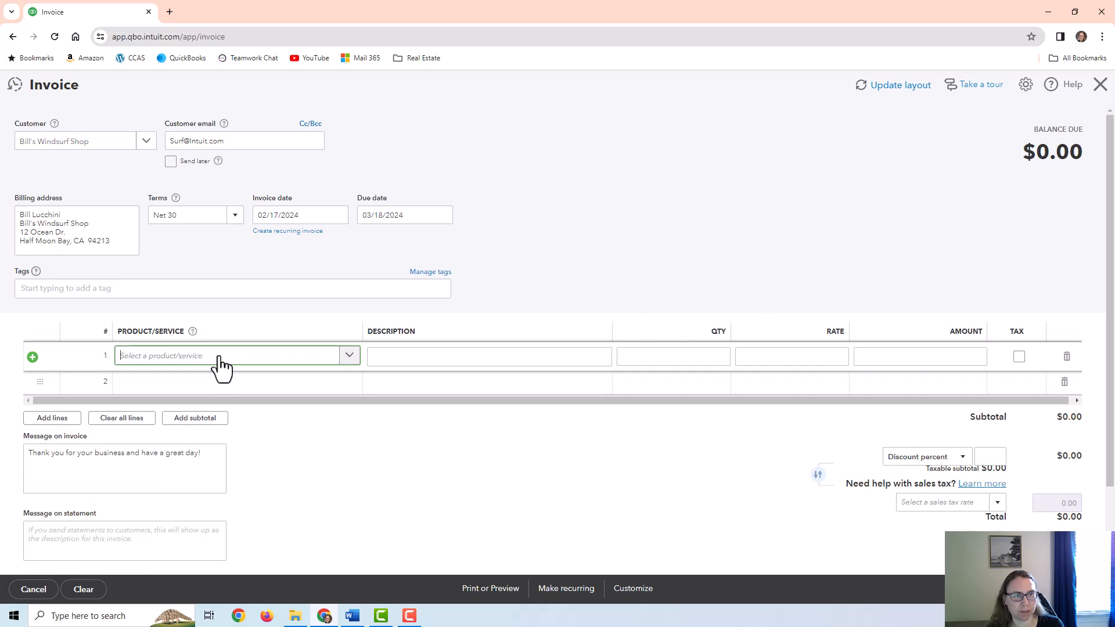
click(198, 424)
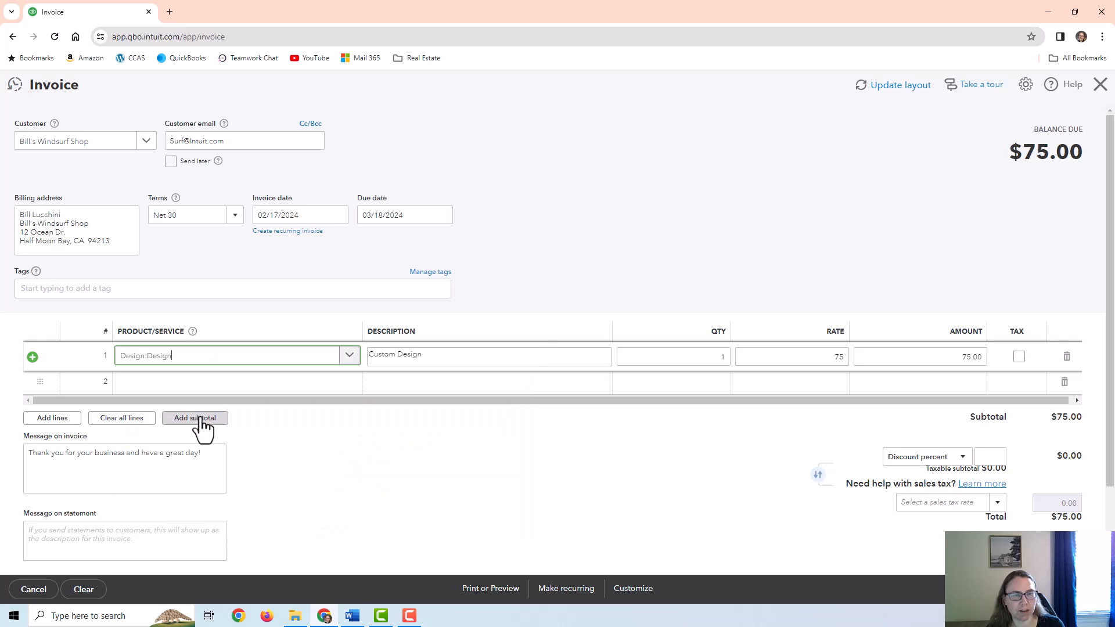
click(694, 361)
text(4)
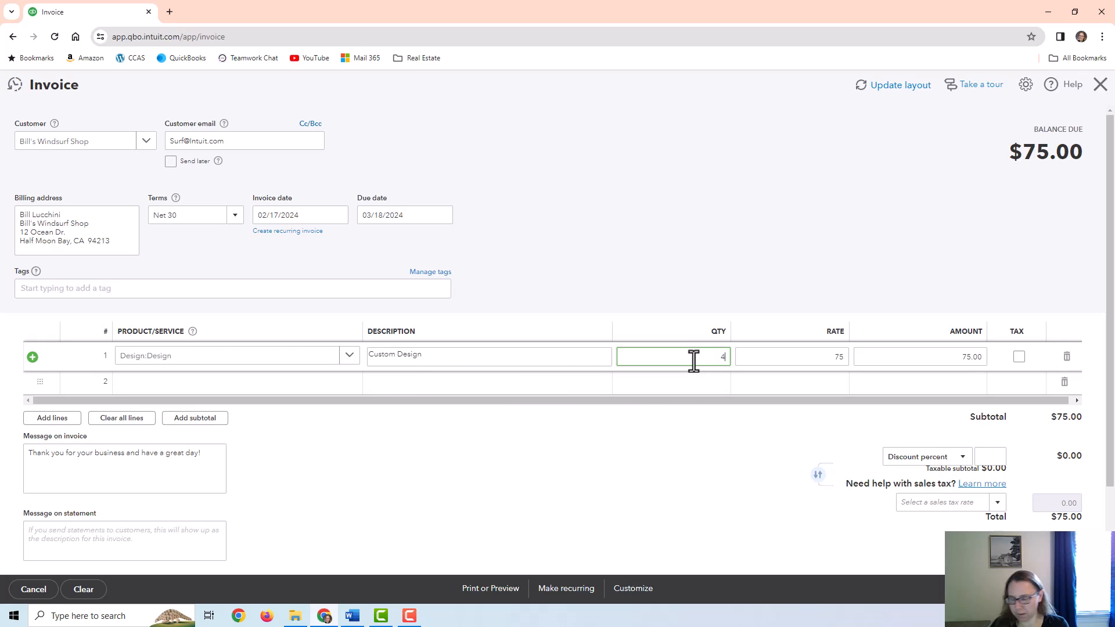
key(Tab)
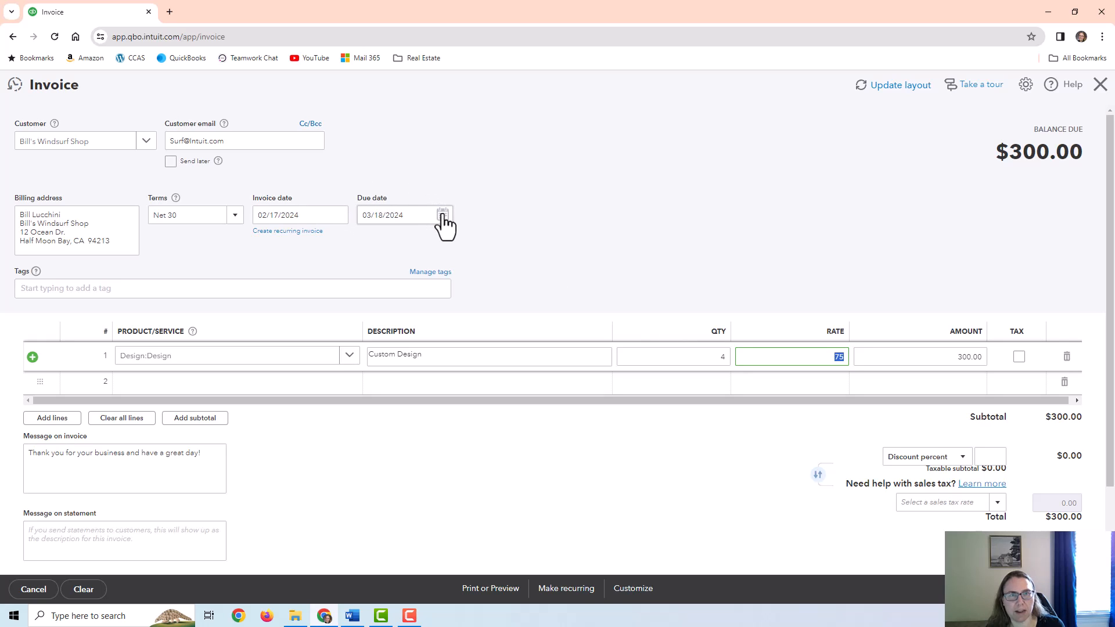
Keep Net 30 terms (due 03/18/2024), leave the discount unchanged, and save invoice 1041
click(235, 216)
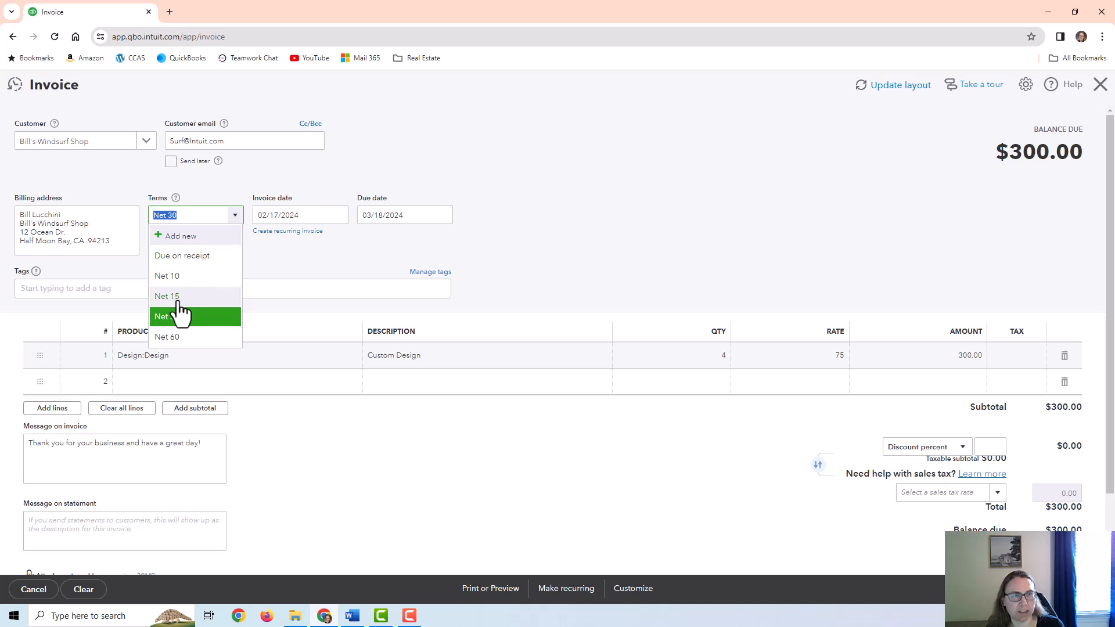
click(179, 297)
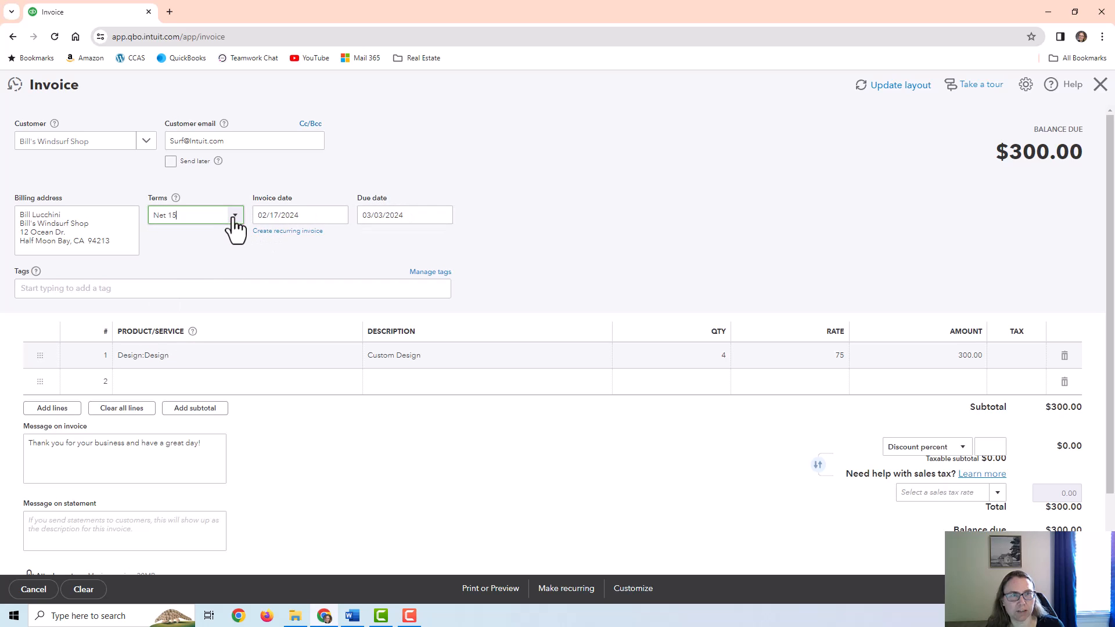
click(235, 216)
click(179, 313)
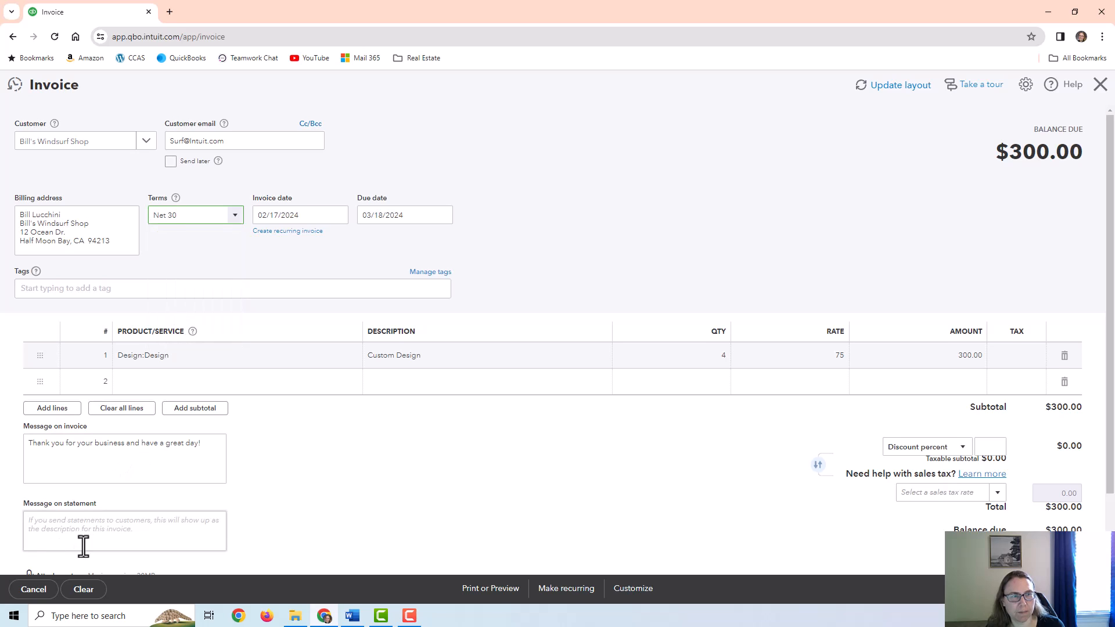
scroll(58, 552, down, 2)
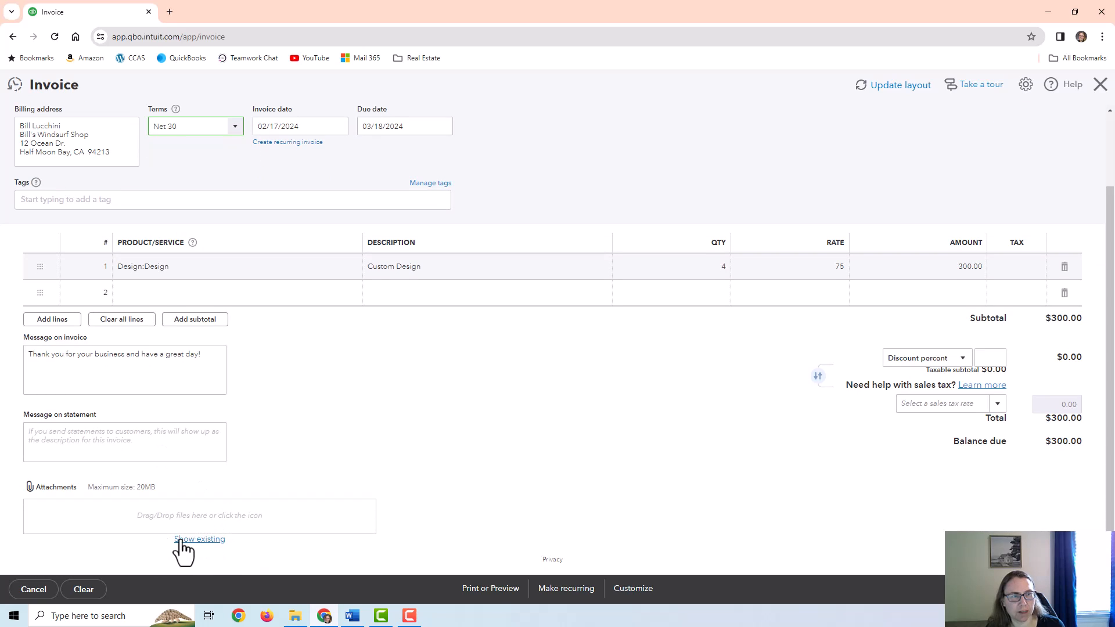
click(929, 363)
click(571, 419)
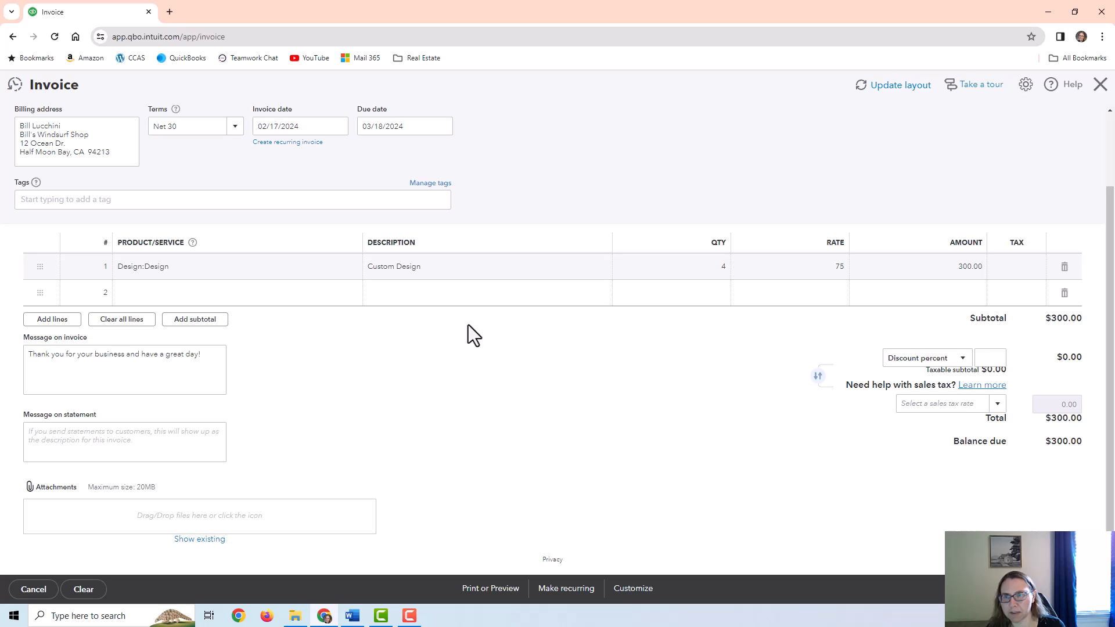
scroll(522, 325, up, 2)
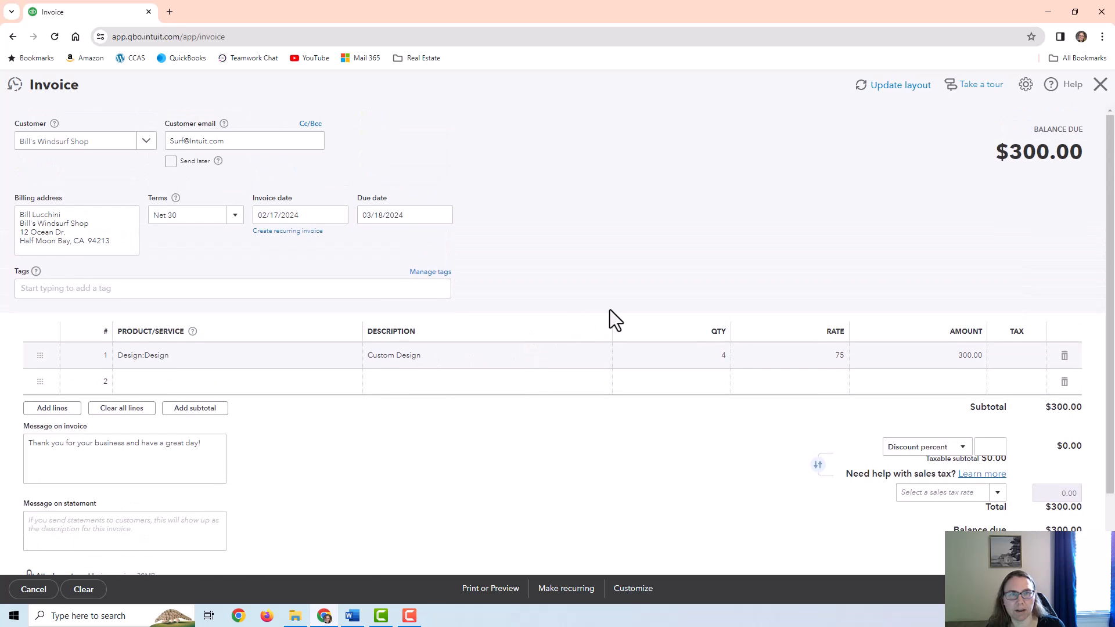
click(1099, 589)
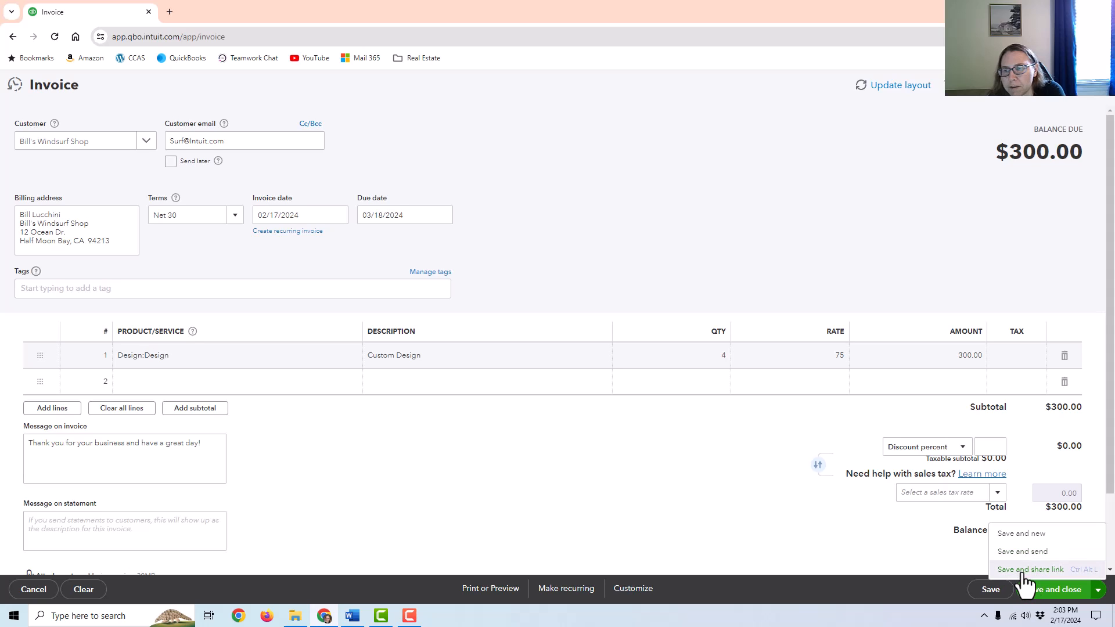
click(1056, 591)
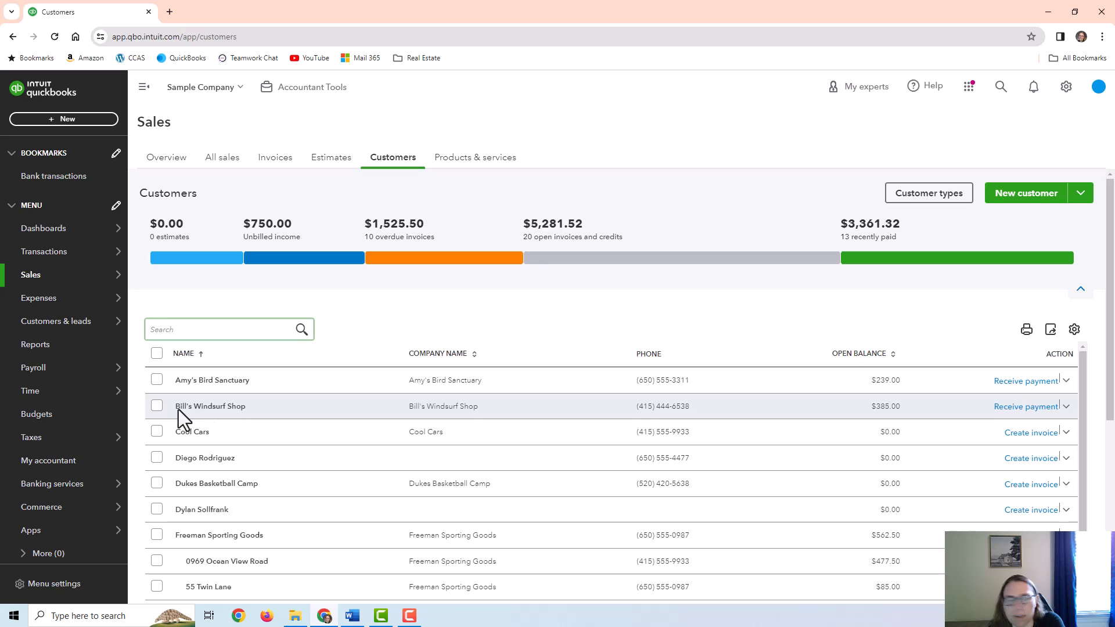
Open Bill's Windsurf Shop's customer page, listing $300 invoice 1041 due in 30 days
click(200, 406)
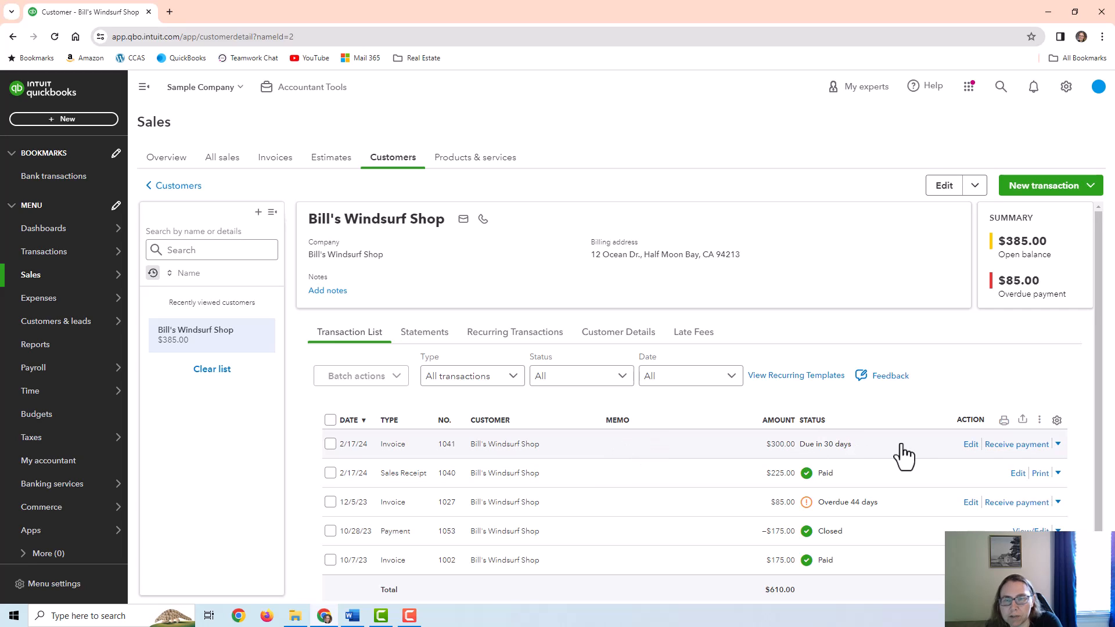
Record a check payment of $300 for invoice 1041, depositing to Cash on Hand after trying Checking and Undeposited Funds
click(1023, 447)
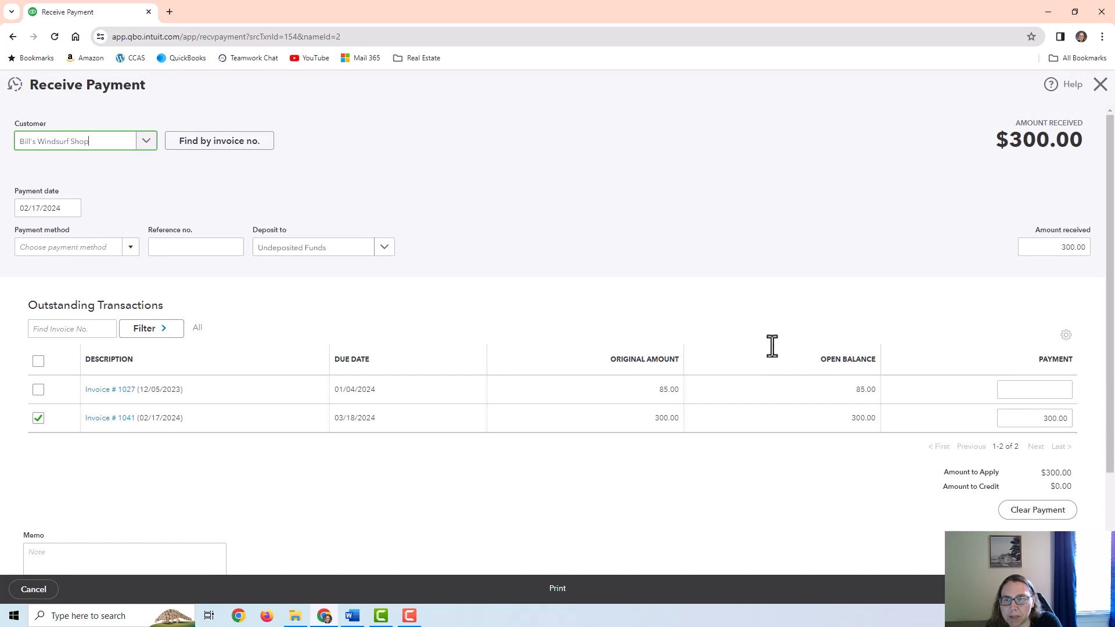
click(201, 247)
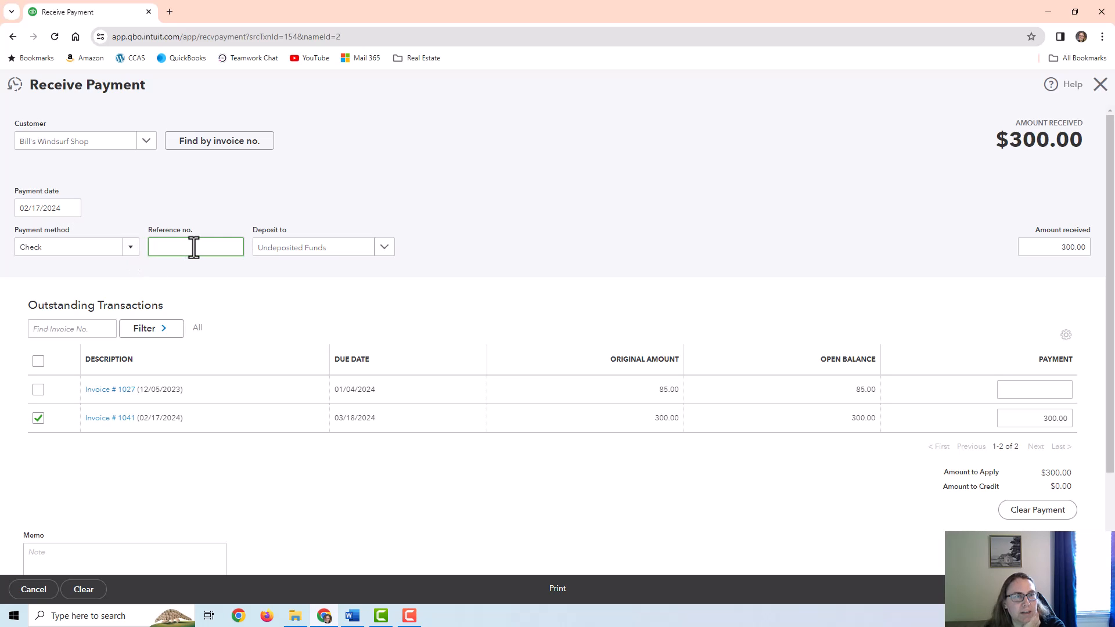
key(Tab)
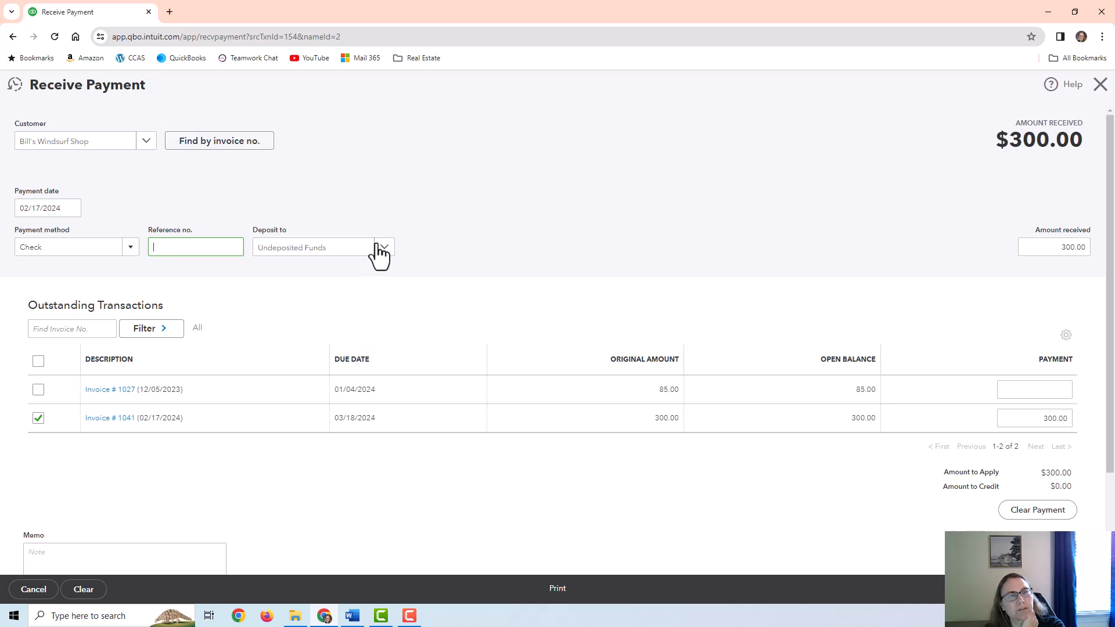
click(375, 254)
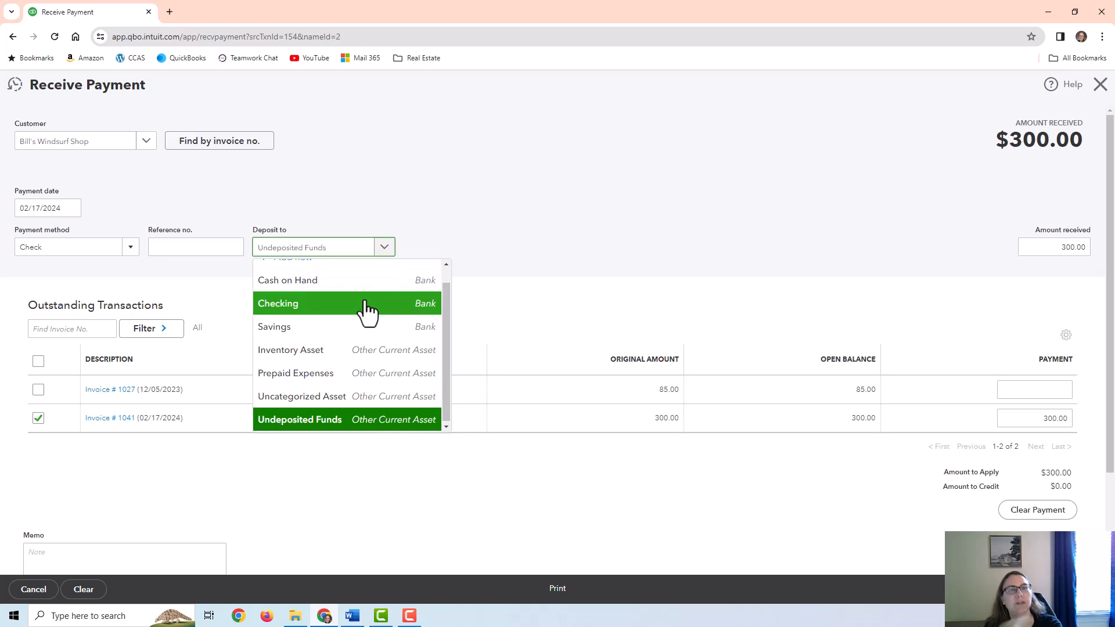
click(367, 305)
click(385, 251)
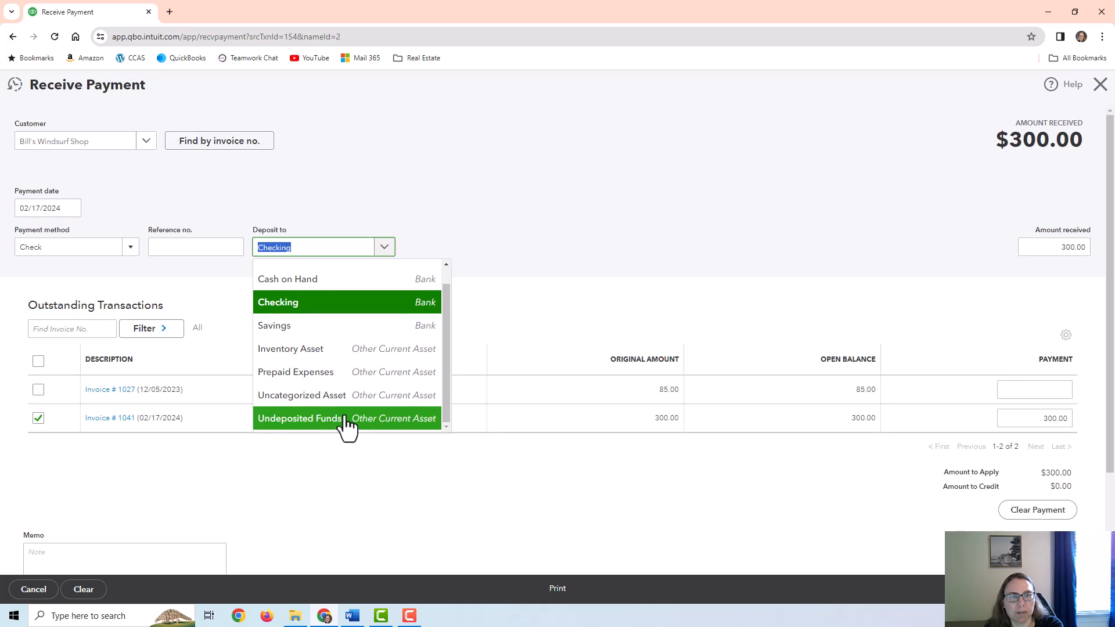
click(347, 421)
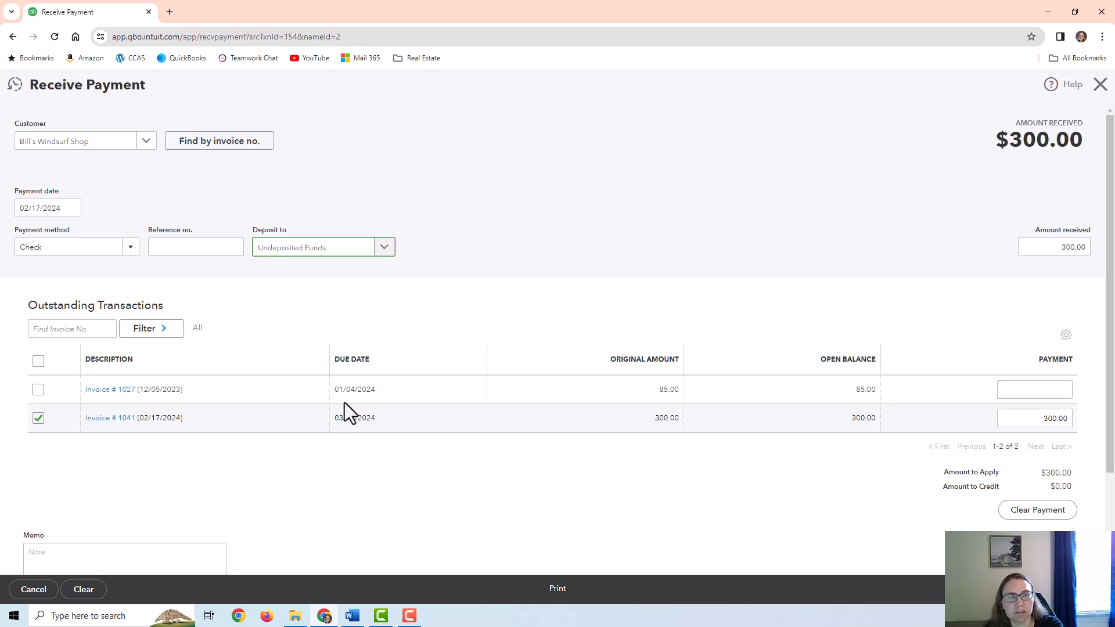
click(384, 248)
scroll(337, 301, up, 1)
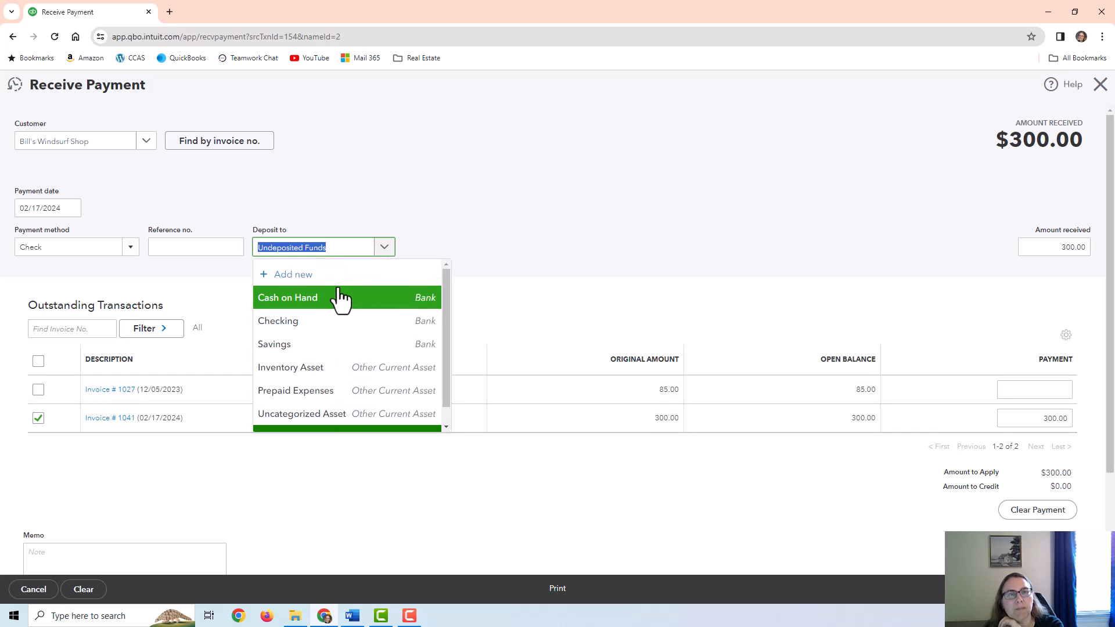
click(348, 300)
Close the payment form without saving it
click(56, 249)
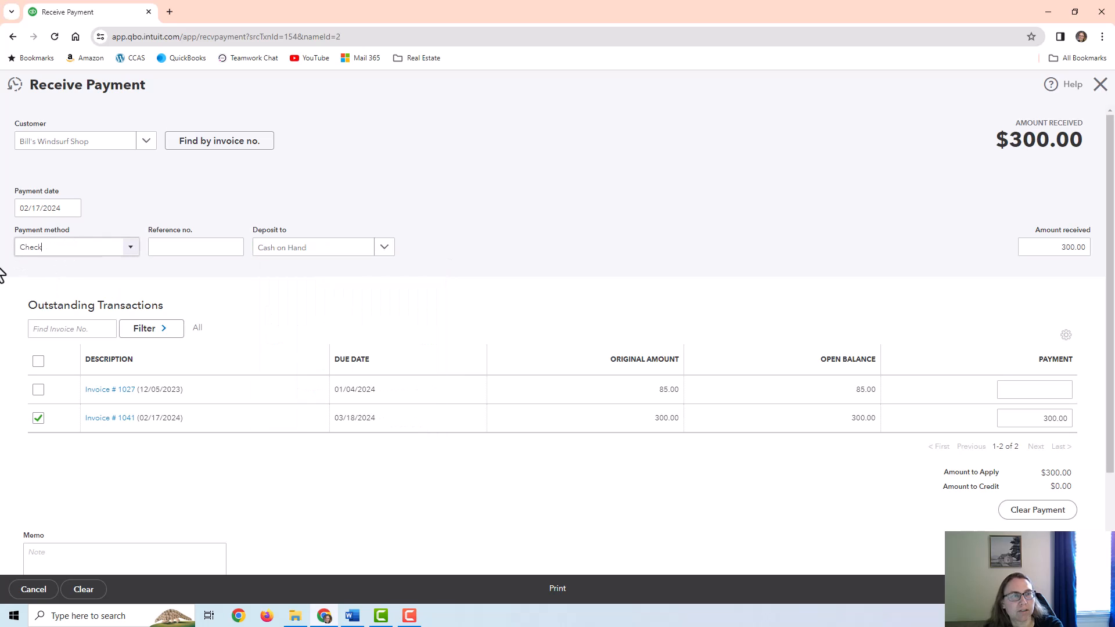
click(625, 154)
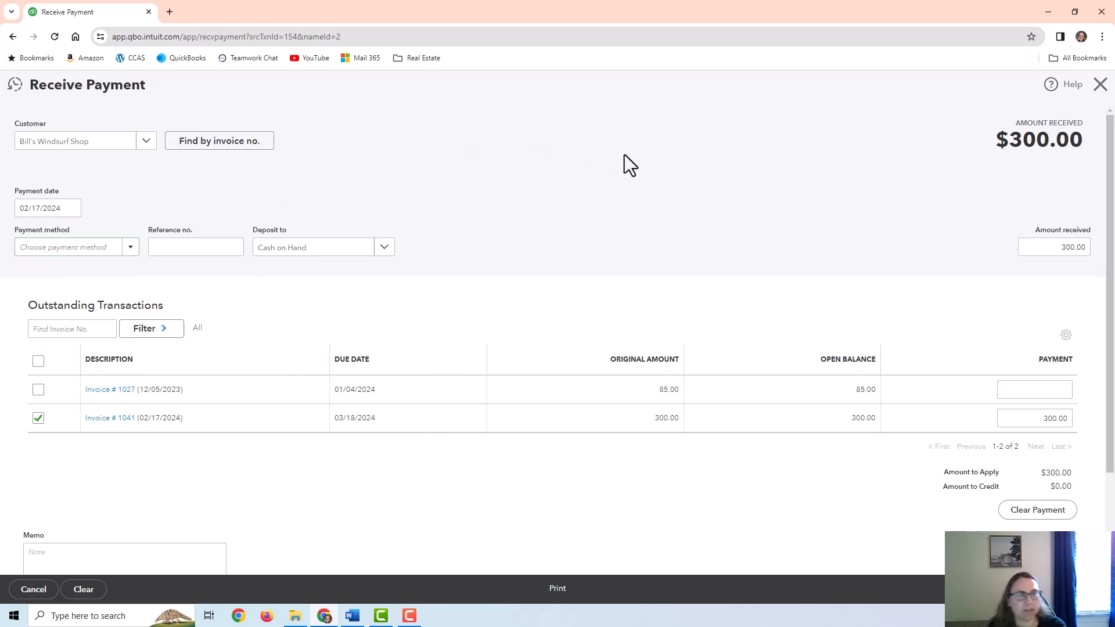
click(1099, 85)
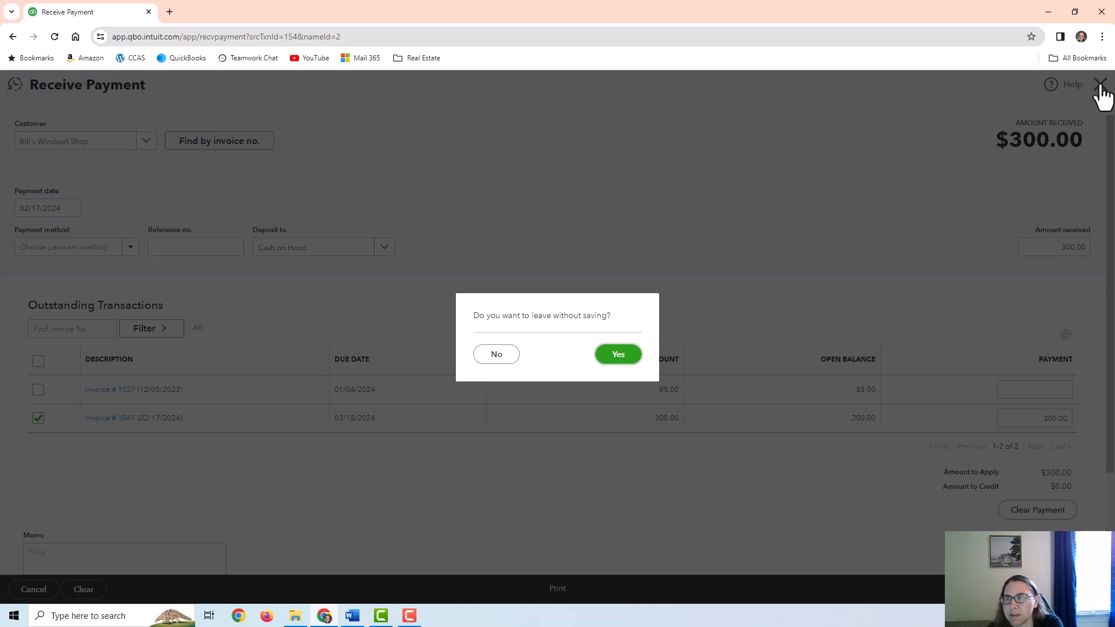
Discard the payment and view the A/R register showing invoice 1041's $300 still open
click(617, 354)
mouse_move(50, 258)
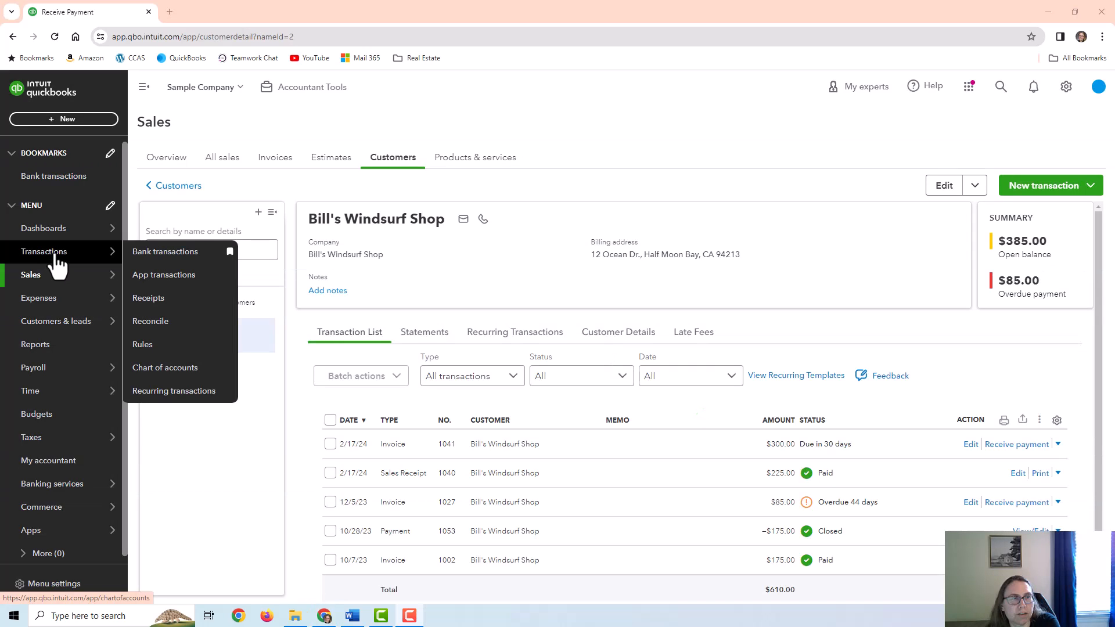
click(174, 368)
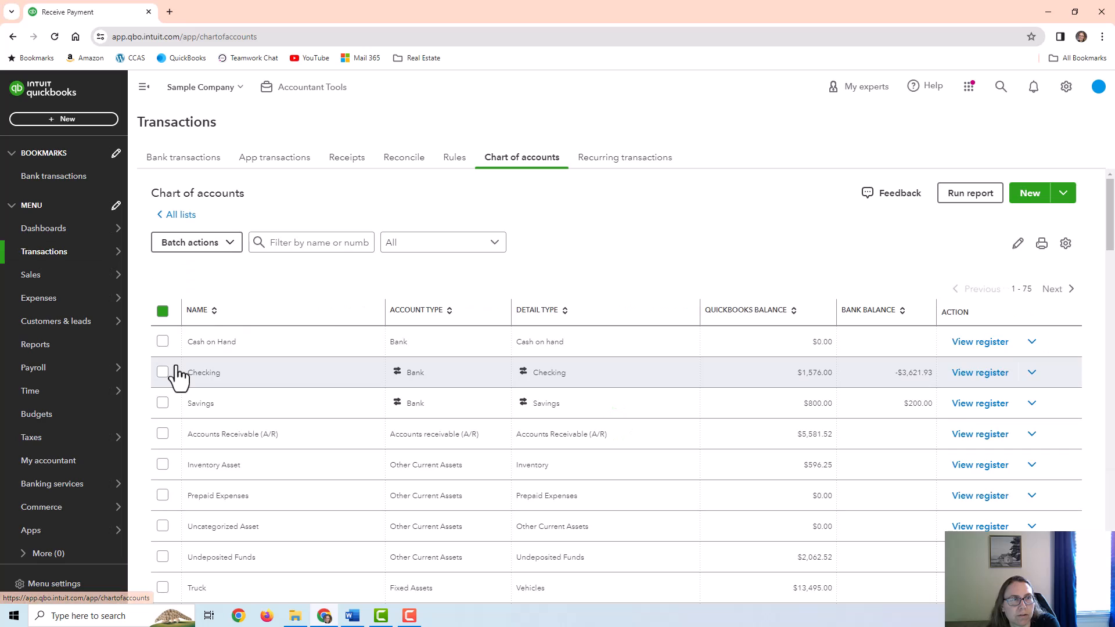
click(979, 374)
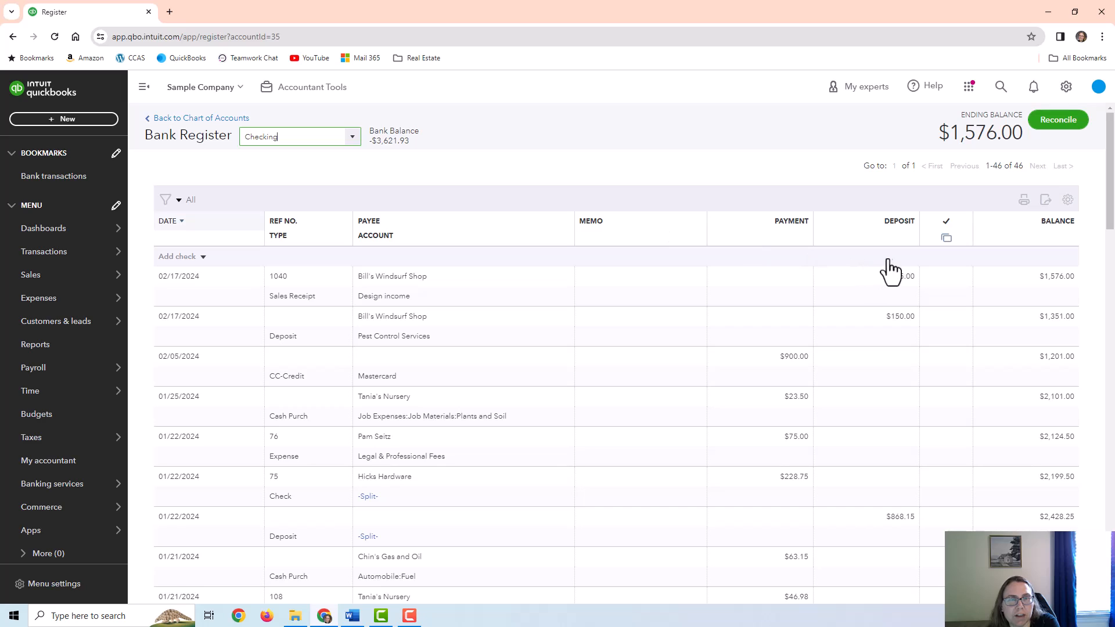
click(351, 137)
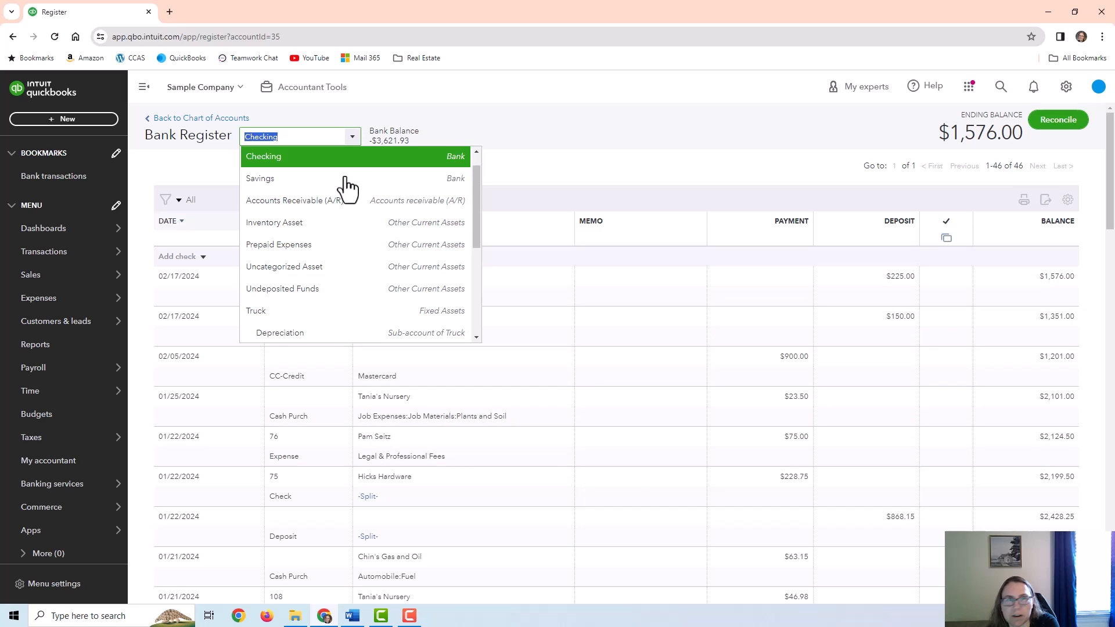
click(347, 235)
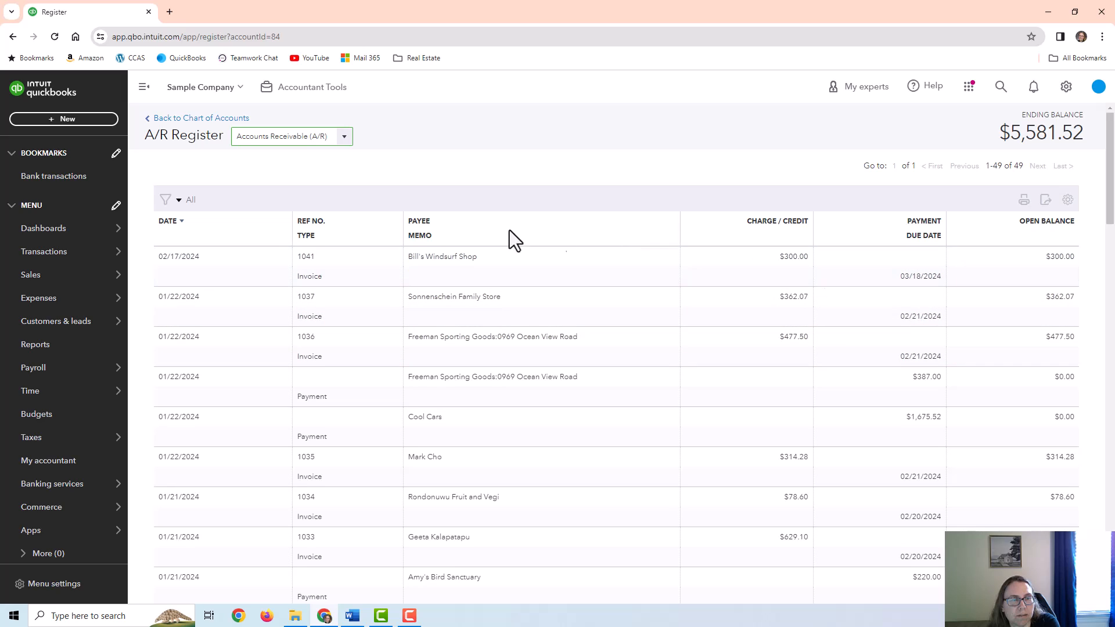
Run Profit and Loss for Jan 1–Feb 17, 2024 on accrual basis, showing Design income 1,800.00
click(26, 349)
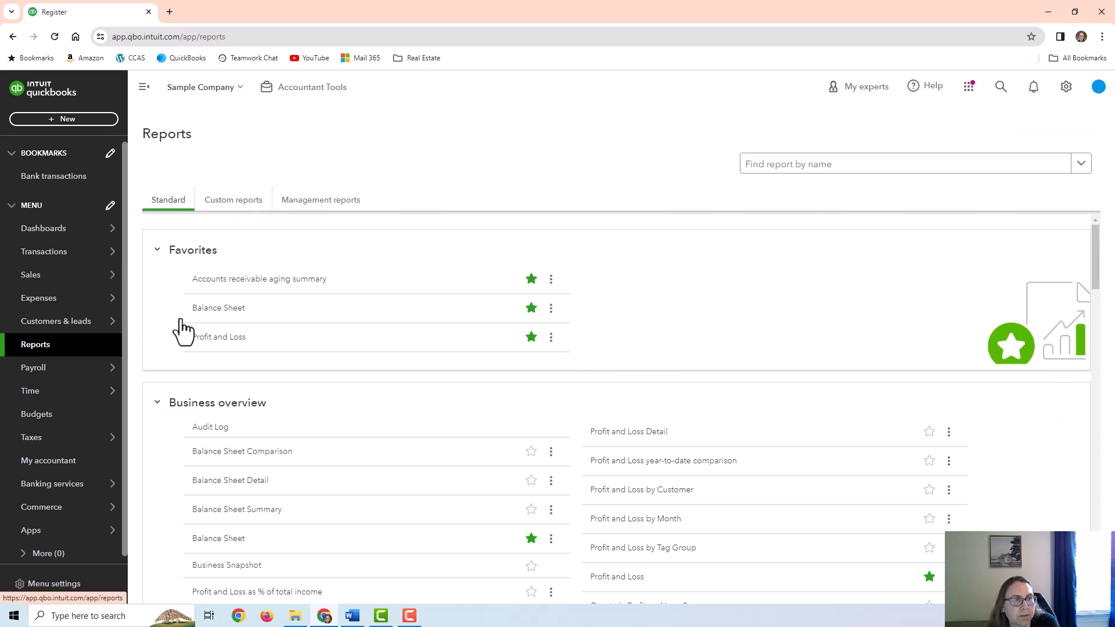
click(208, 338)
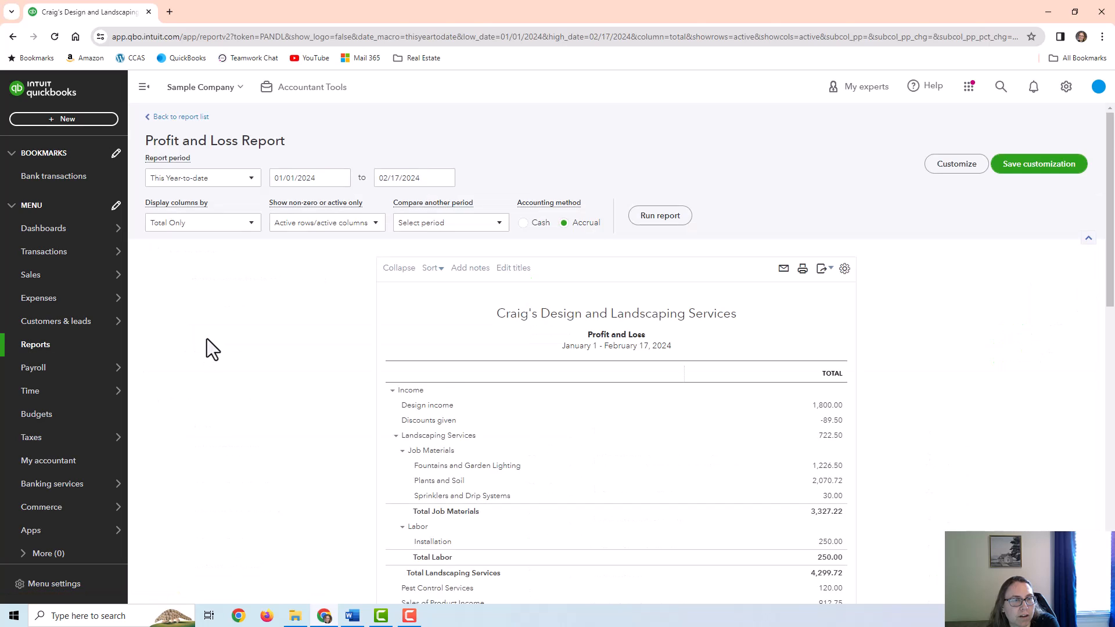
scroll(207, 339, down, 3)
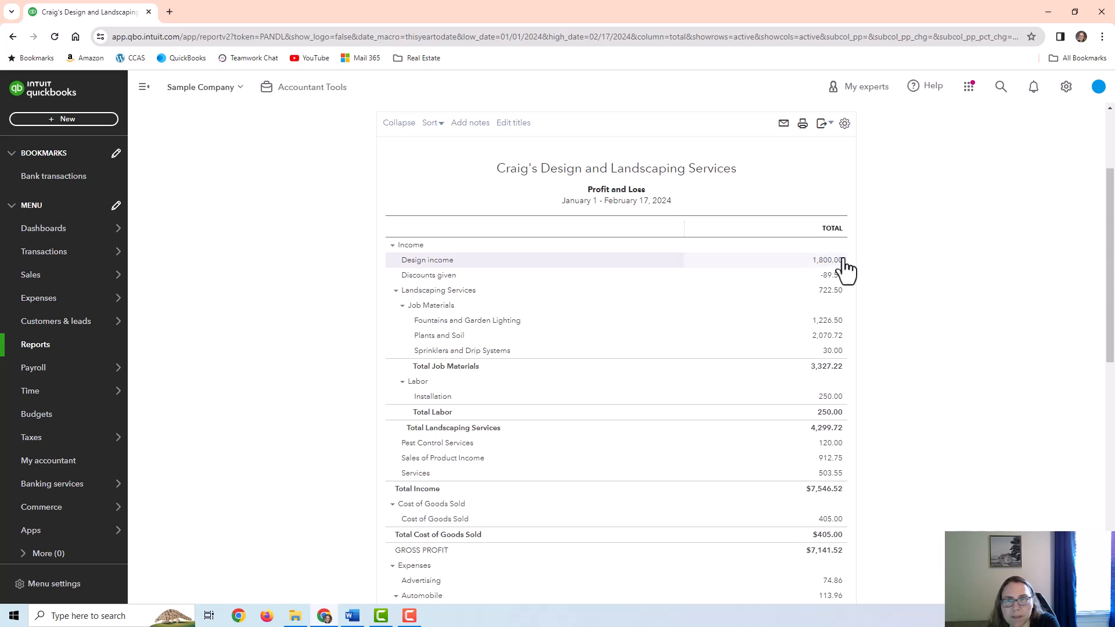
scroll(682, 327, up, 2)
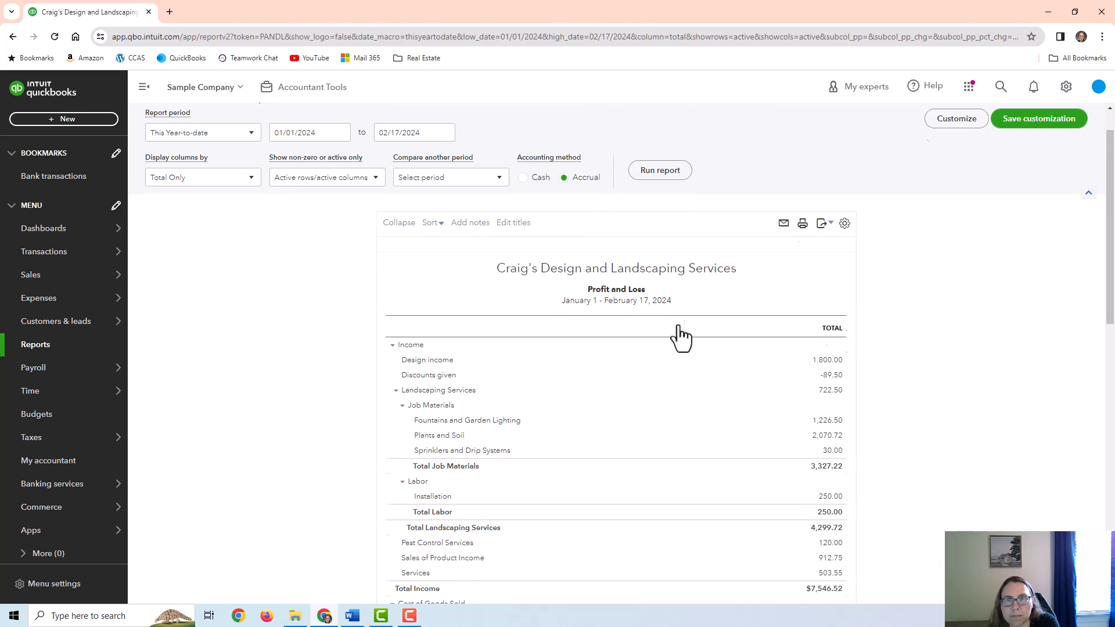
scroll(682, 326, up, 1)
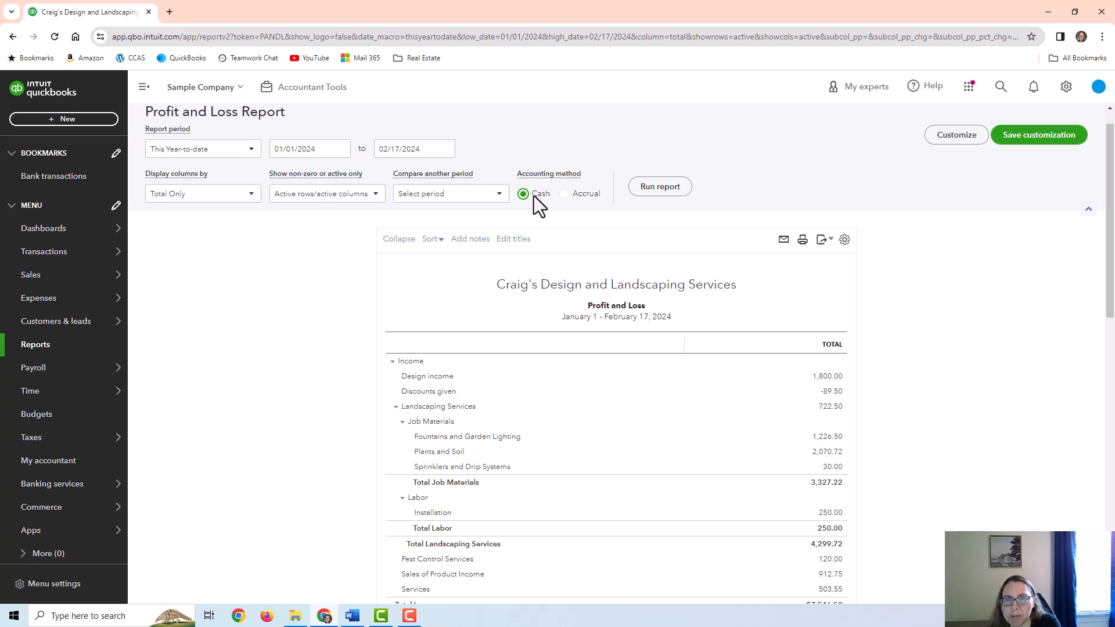
click(577, 195)
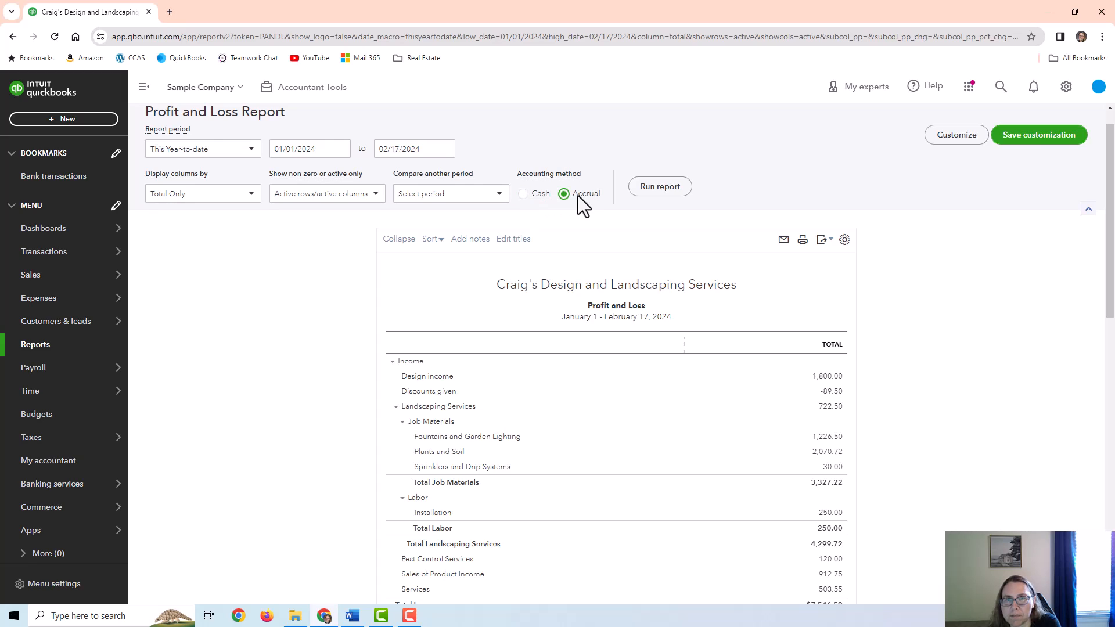
click(658, 194)
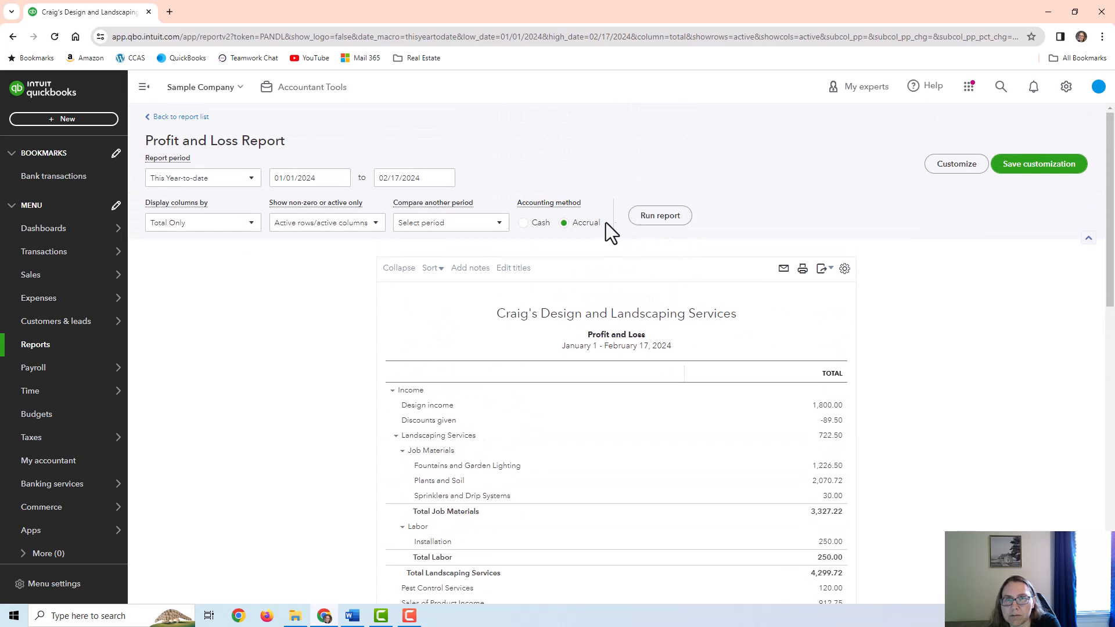
Drill into Design income on accrual basis (1,800.00), then on cash basis (862.50)
click(828, 406)
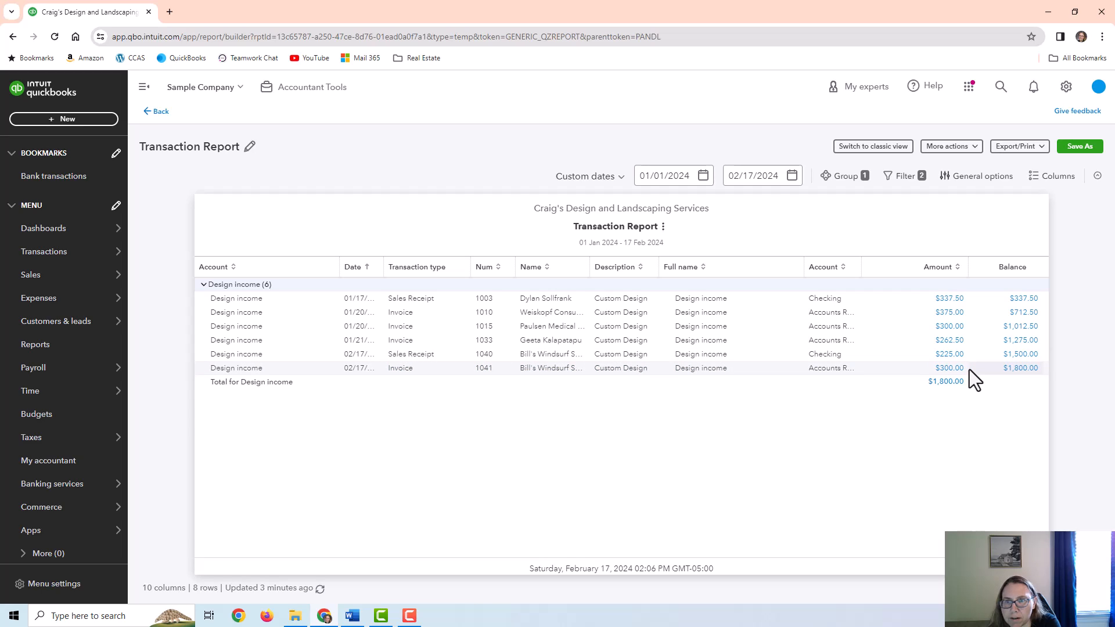
click(163, 112)
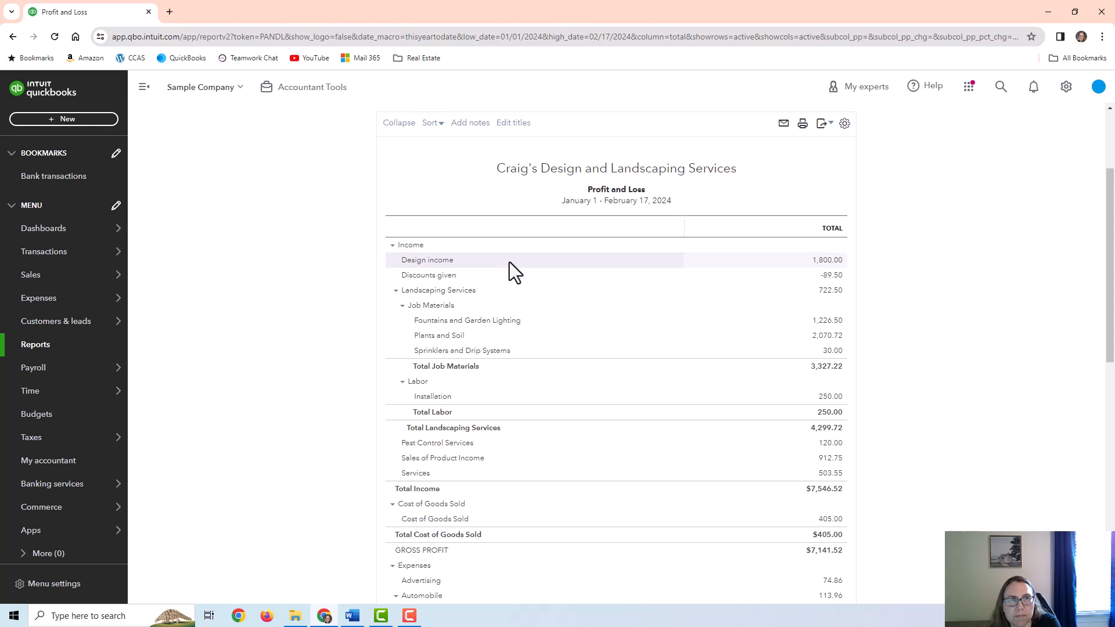
click(526, 192)
click(662, 189)
click(829, 262)
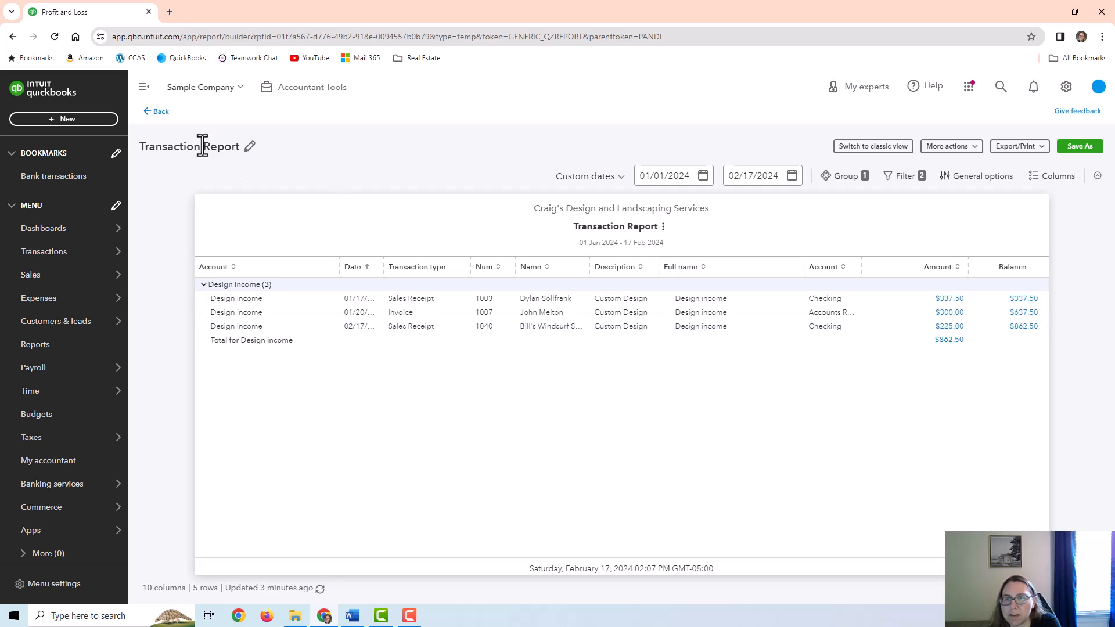
Open Profit and Loss by Customer and drill into Bill's Windsurf Shop's 525.00 Design income
click(158, 112)
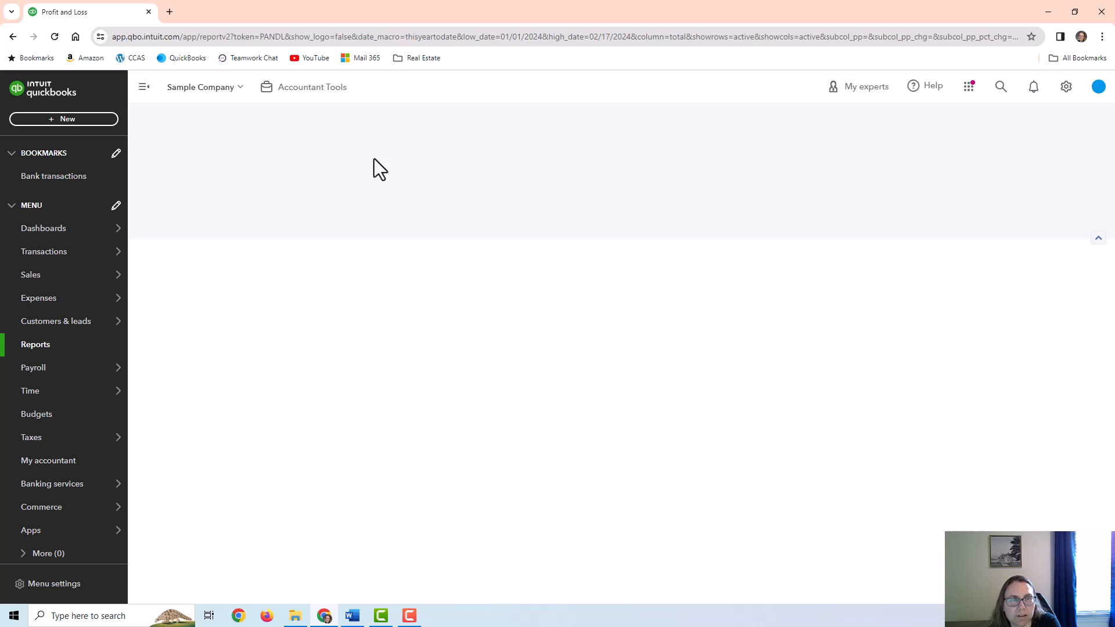
click(41, 346)
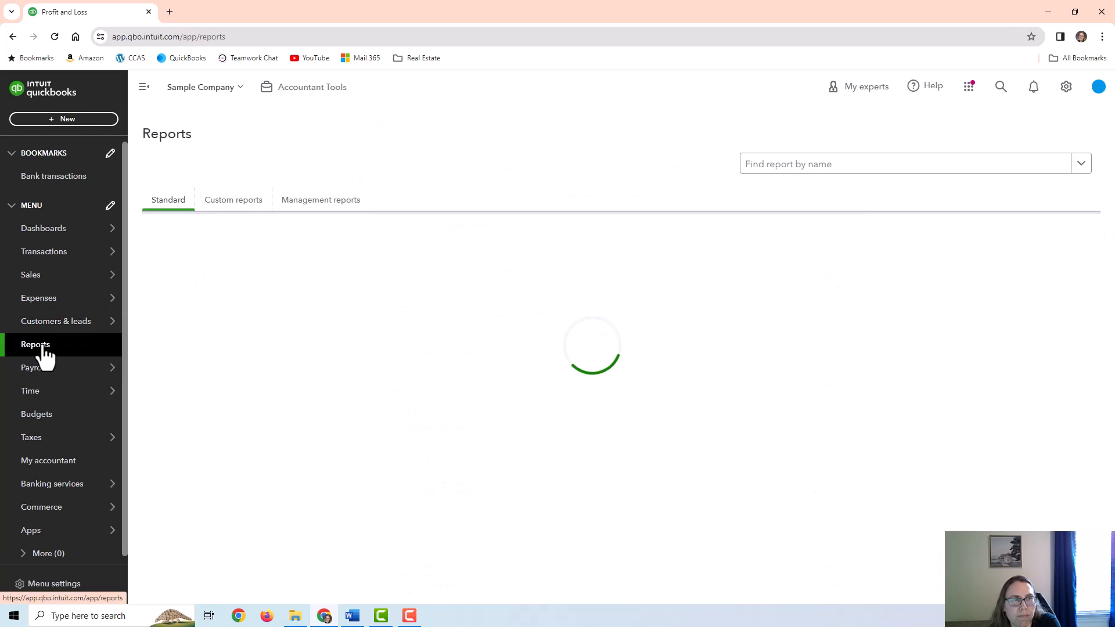
scroll(503, 371, down, 4)
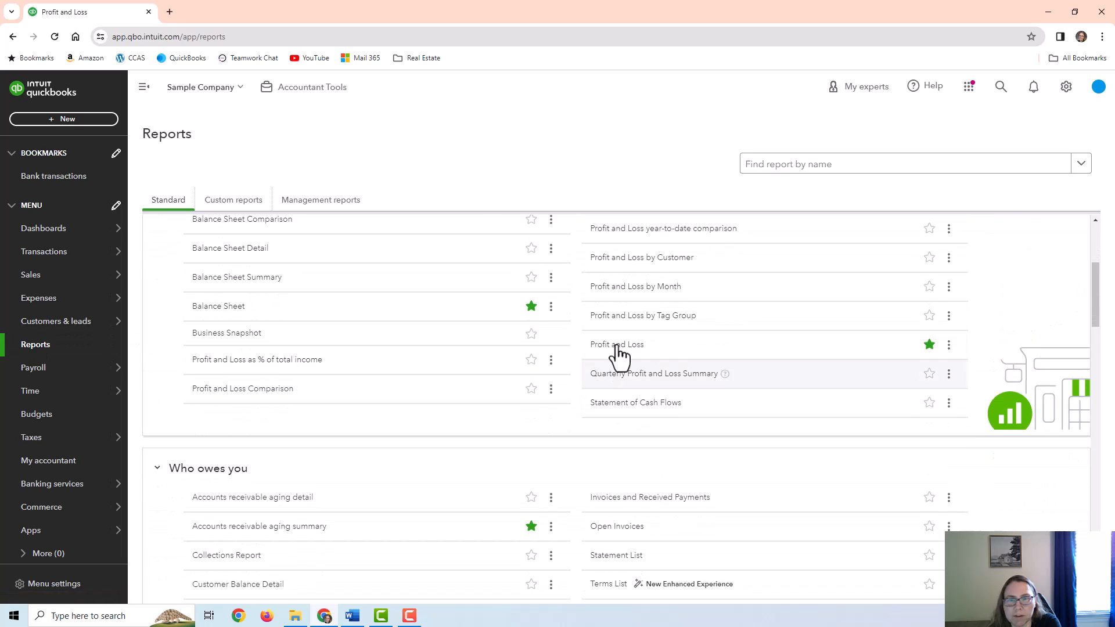
click(638, 260)
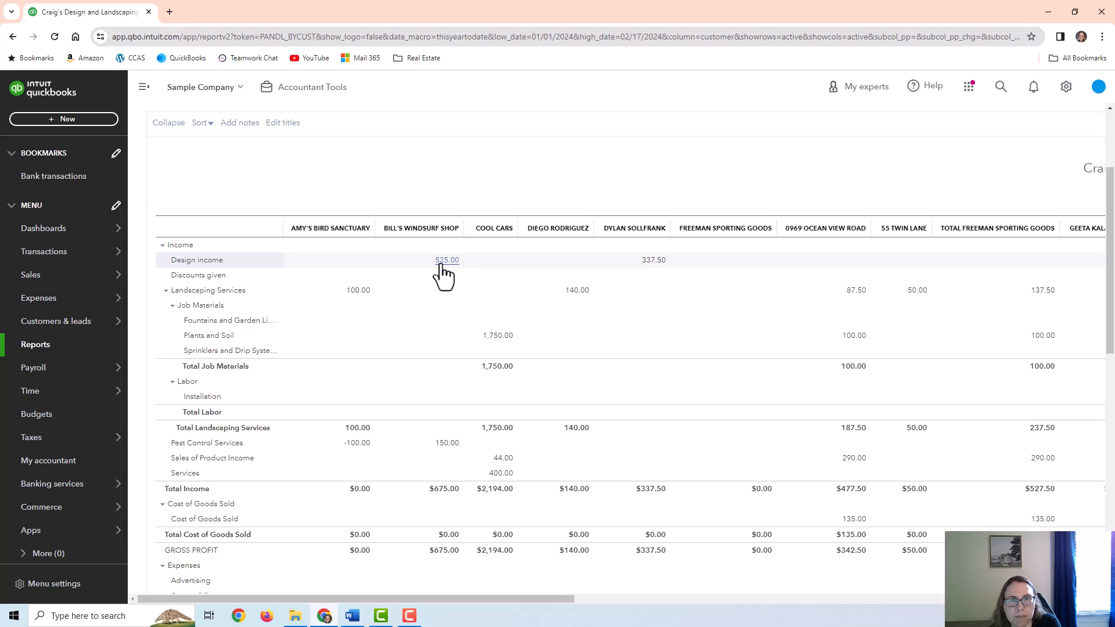
click(443, 261)
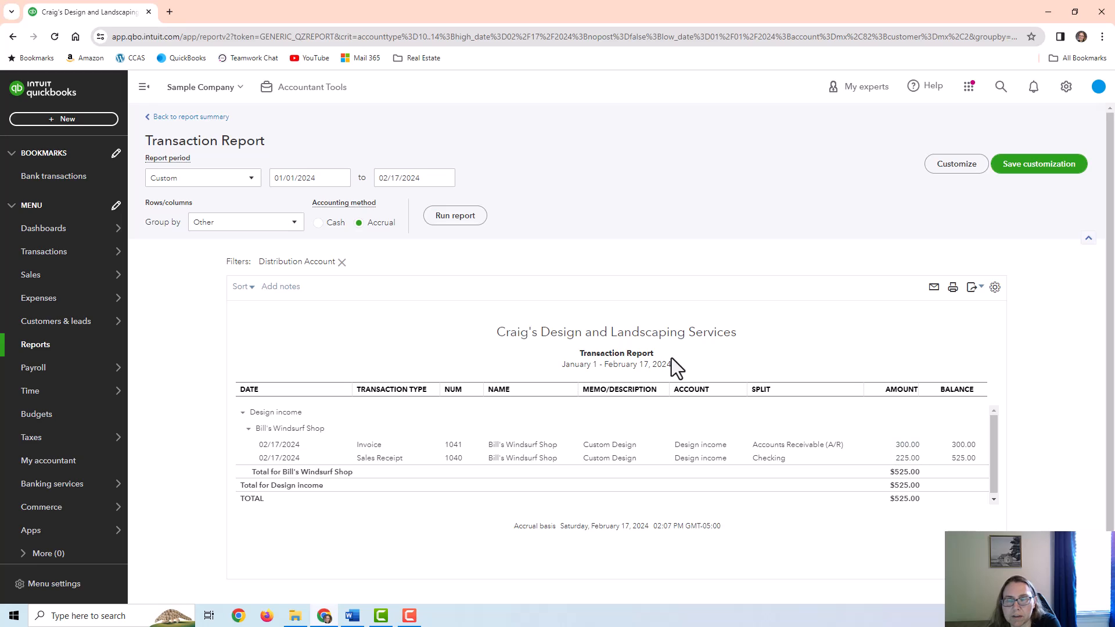
Open Sales by Customer Summary and drill into Bill's Windsurf Shop's $525.00 total
click(35, 346)
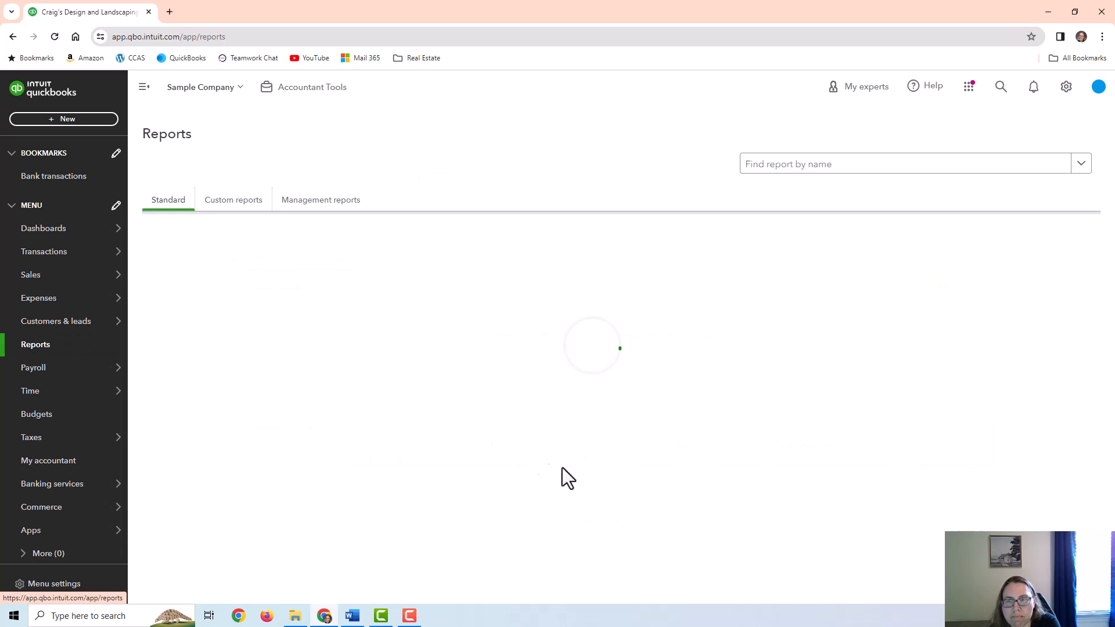
scroll(677, 441, down, 5)
scroll(639, 444, down, 5)
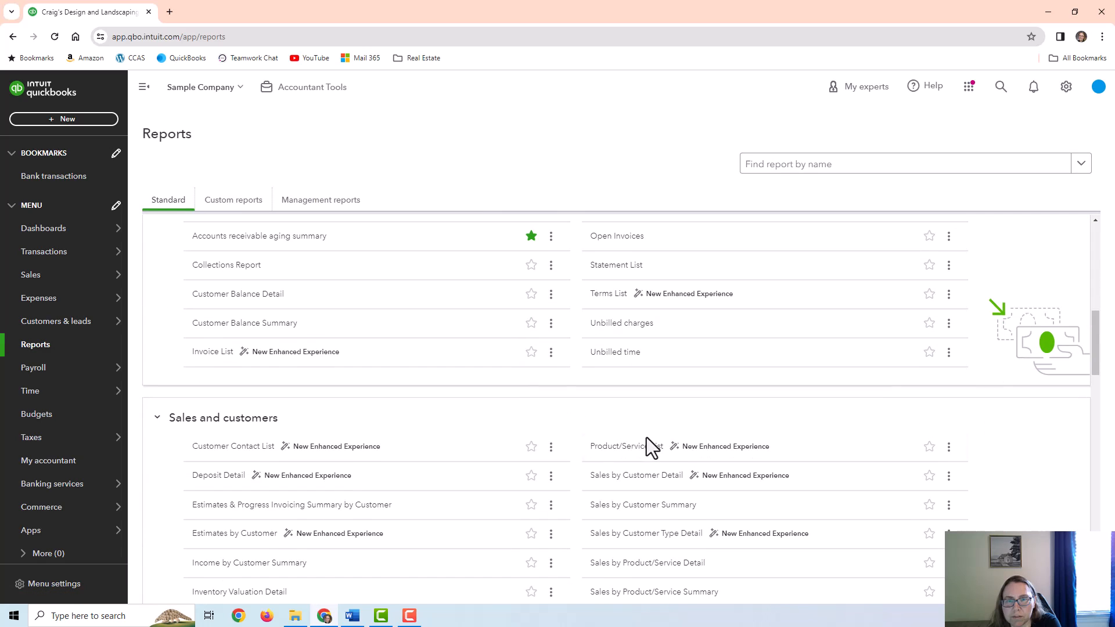
click(642, 390)
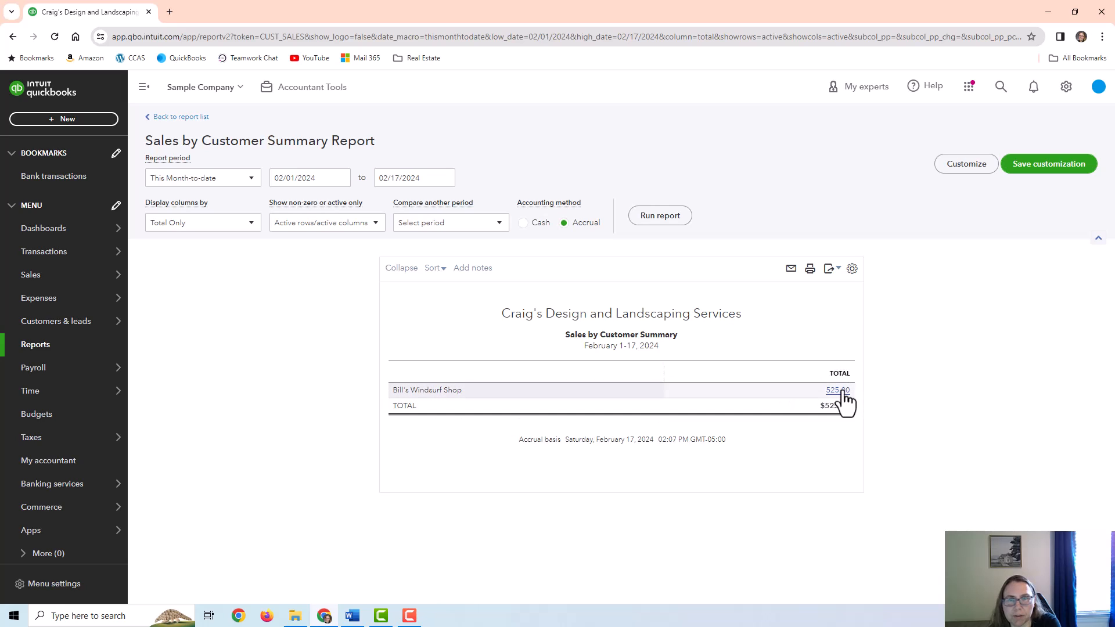
click(841, 391)
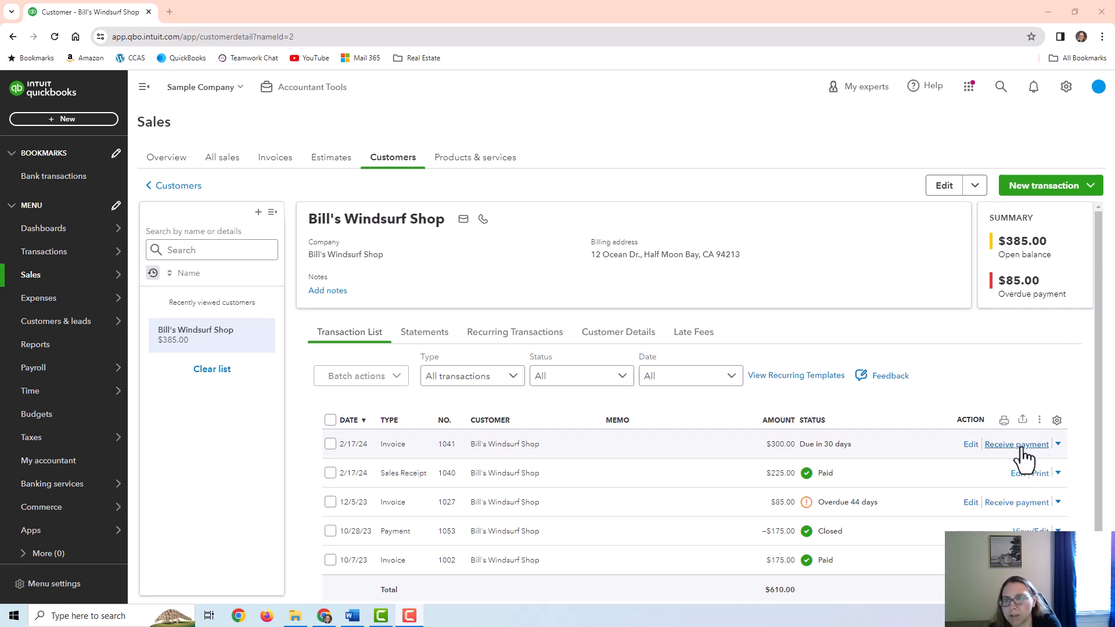
click(1017, 445)
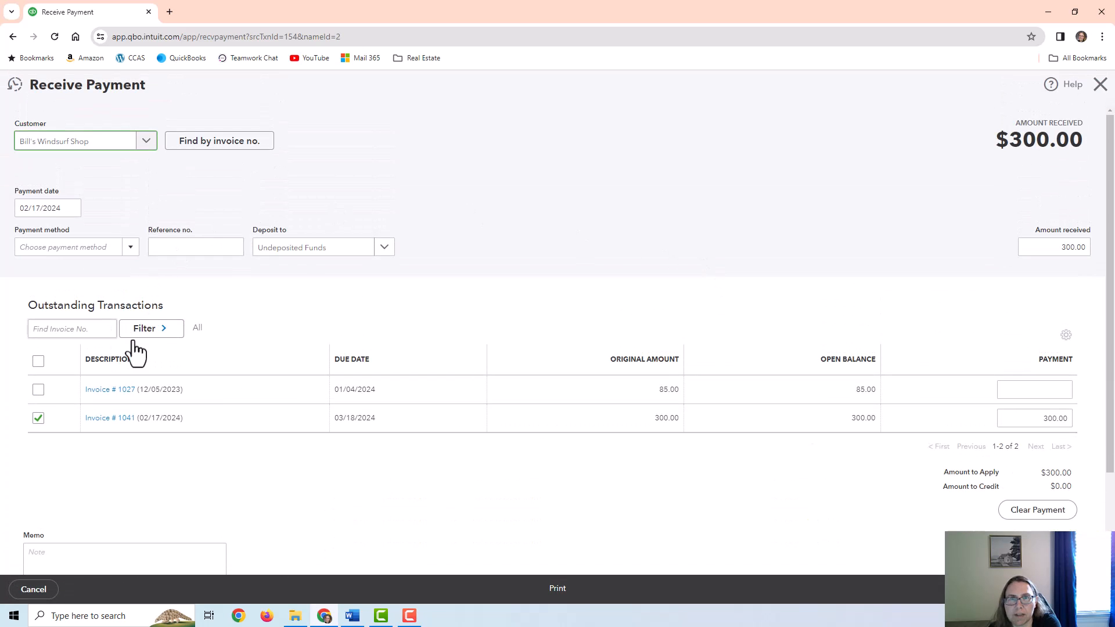
click(1100, 85)
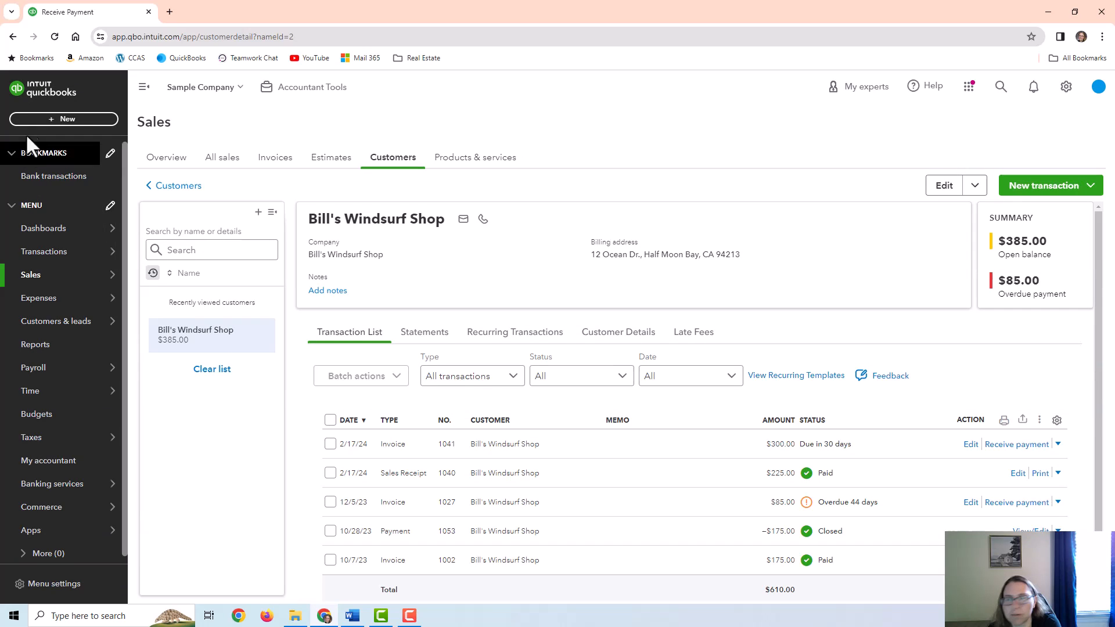
click(64, 119)
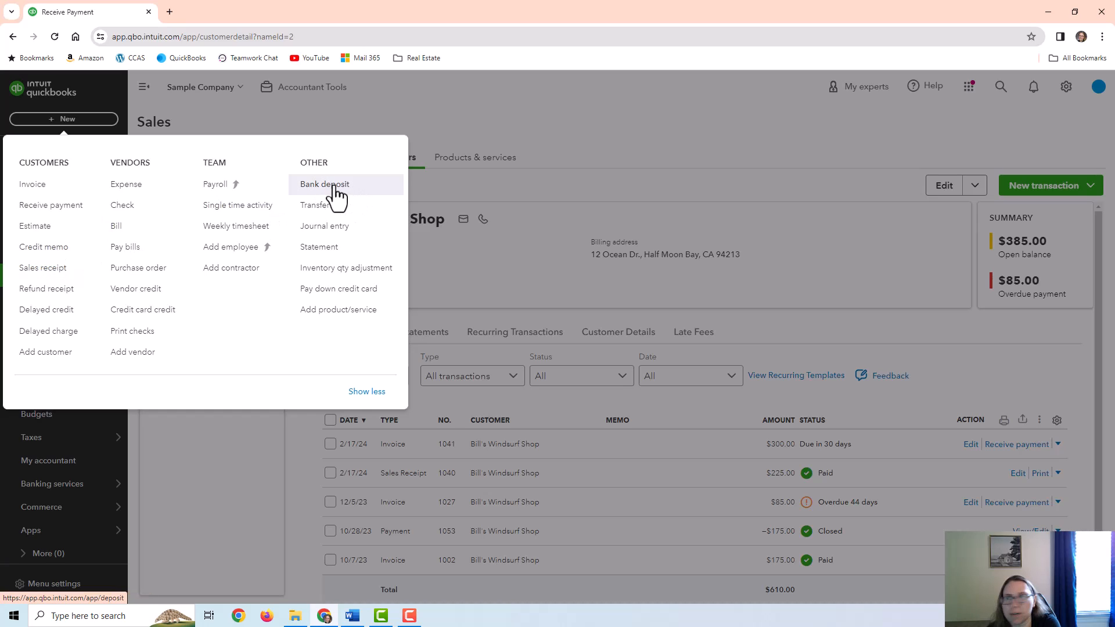
click(633, 162)
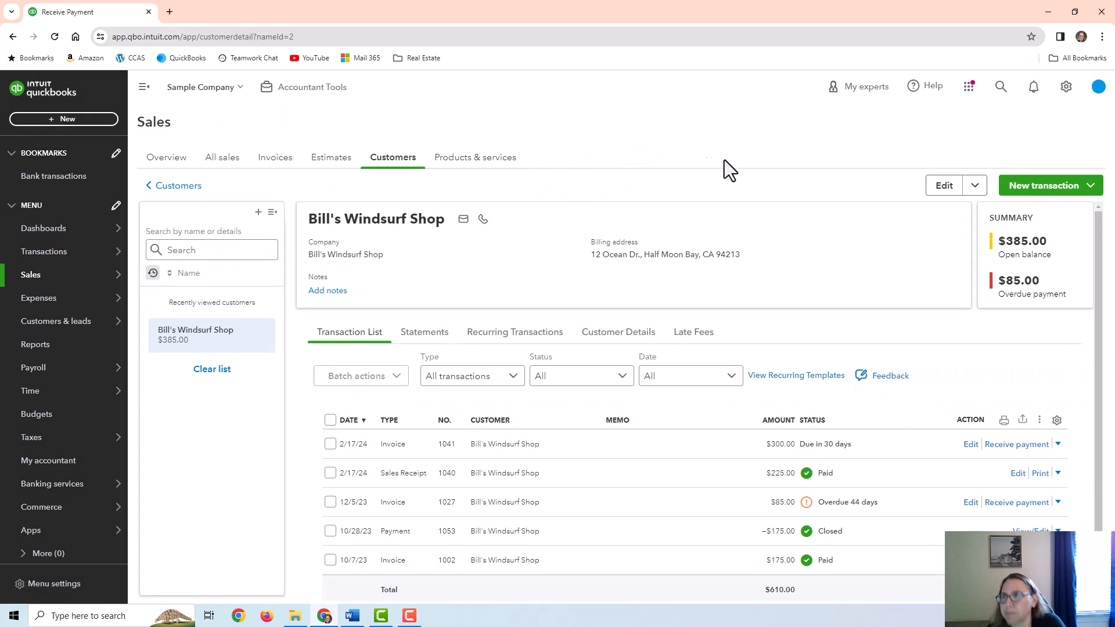
click(1062, 191)
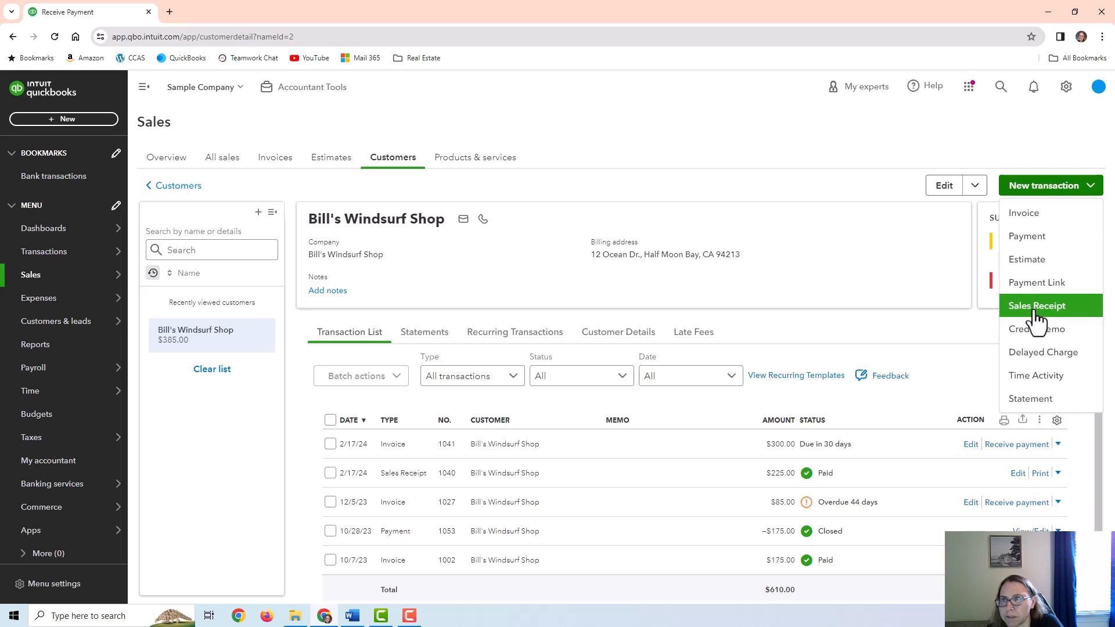
click(1042, 217)
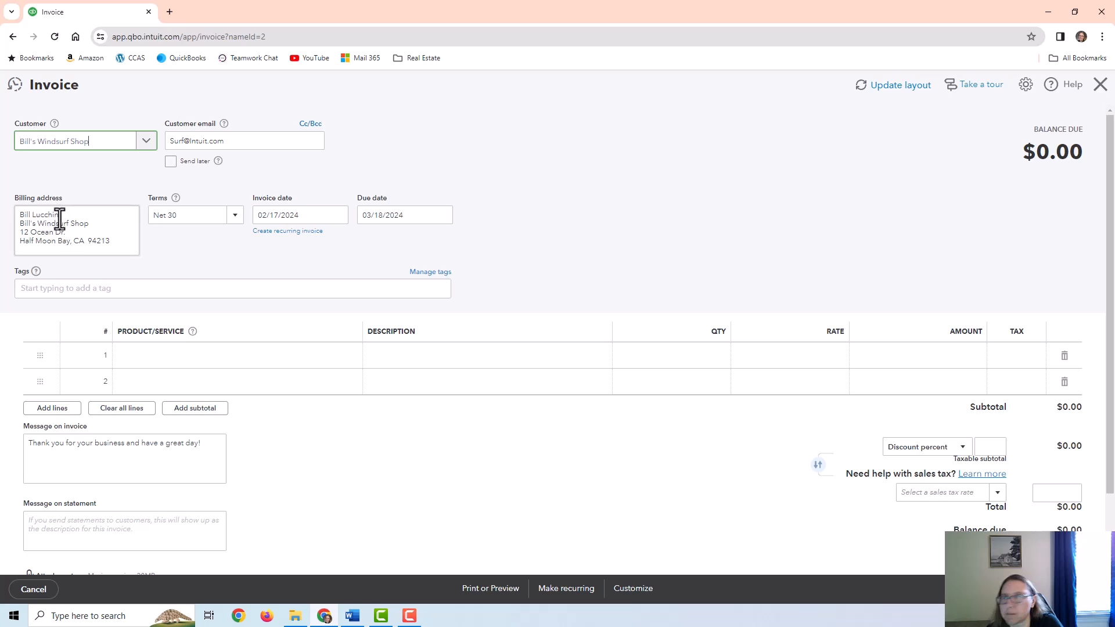
click(1100, 85)
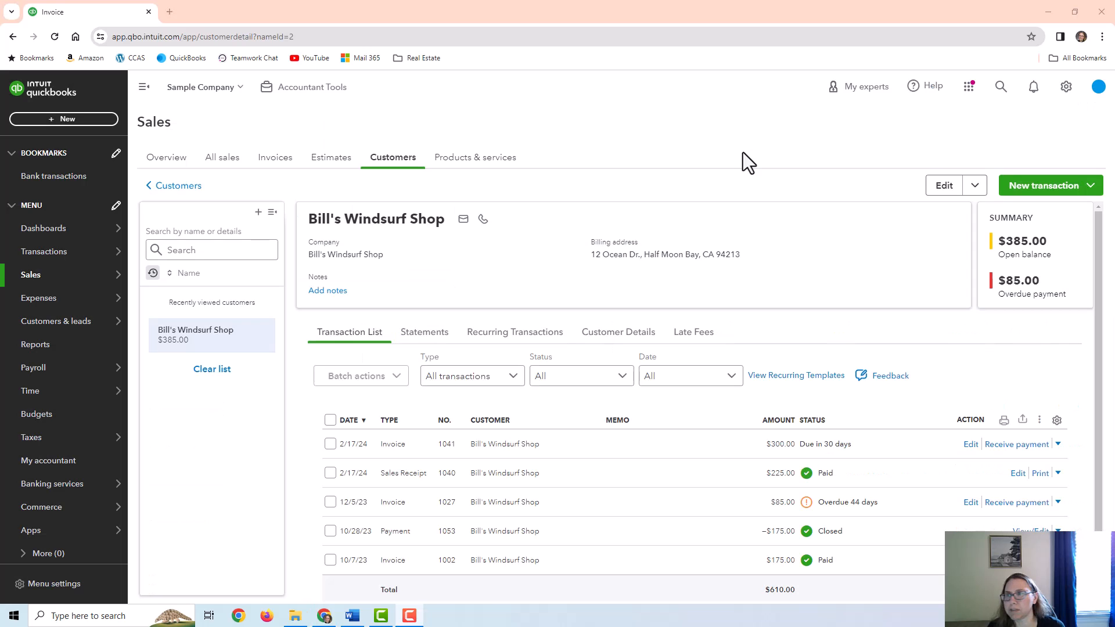